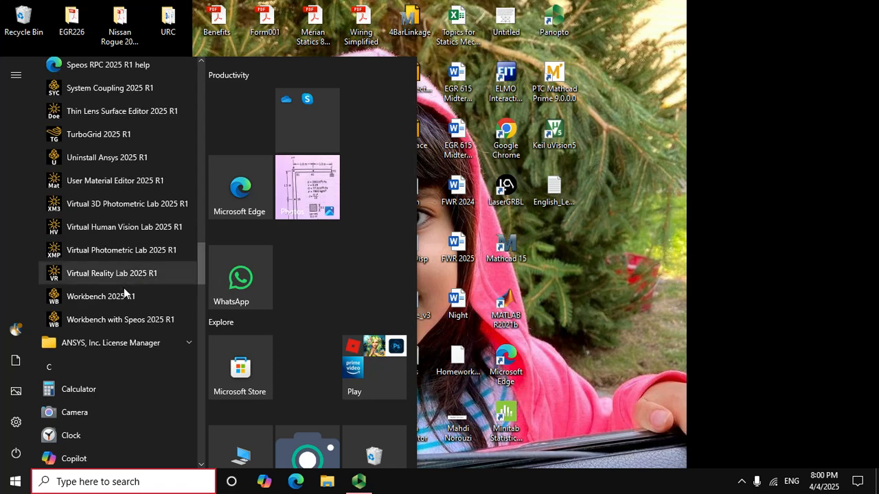
Launch Workbench 2025 R1 from the installed Ansys programs.
{"action": "left_click", "coordinate": [103, 296]}
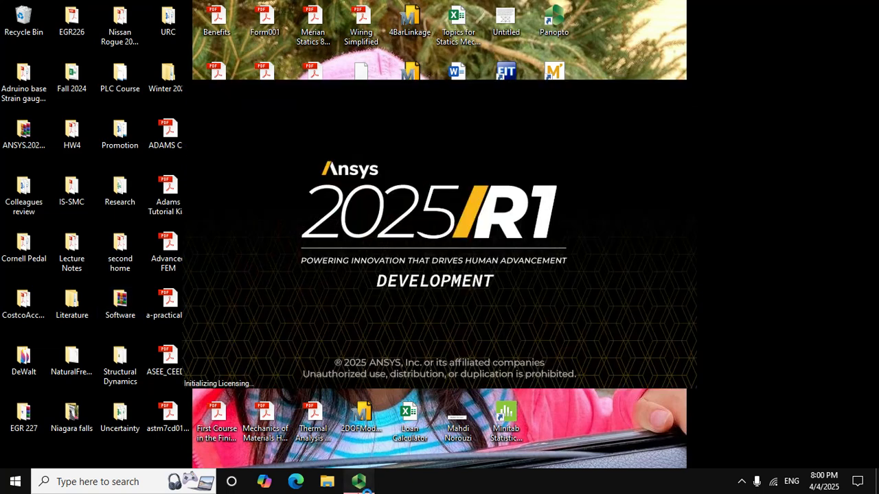
{"action": "left_click", "coordinate": [358, 481]}
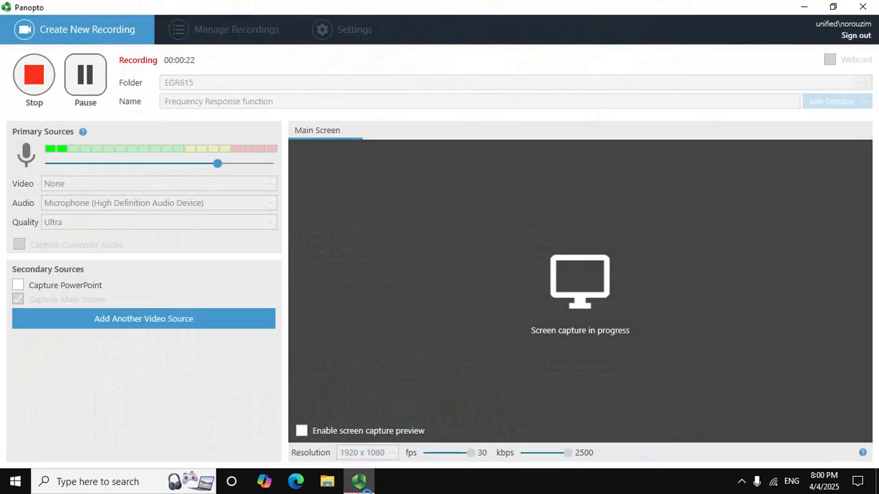
{"action": "left_click", "coordinate": [805, 7]}
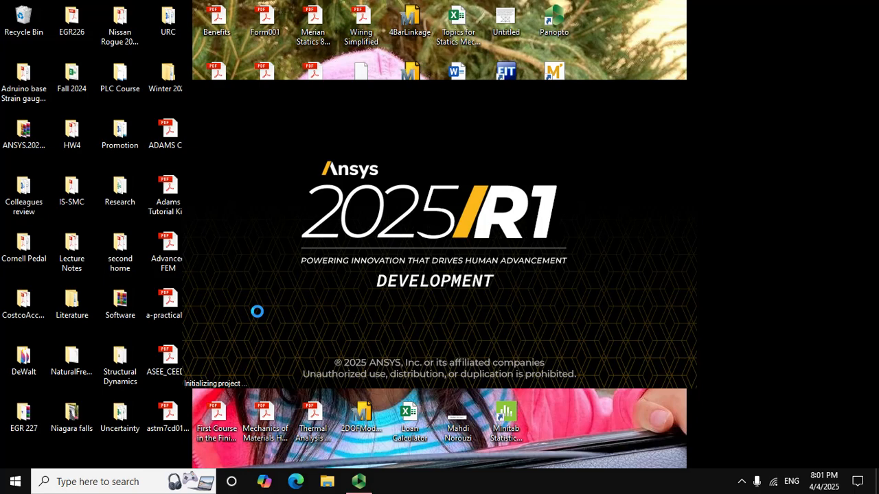
{"action": "left_click", "coordinate": [741, 481]}
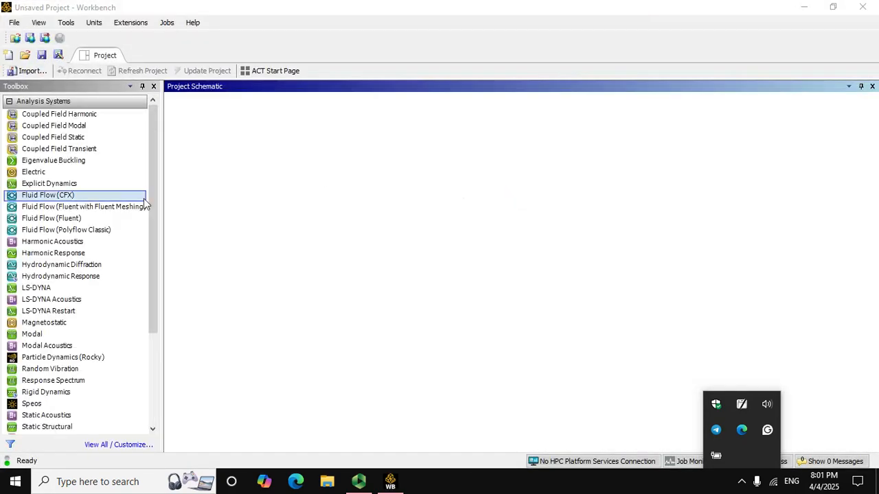
Add a Modal analysis system to the project schematic and open a new DesignModeler geometry for it.
{"action": "double_click", "coordinate": [38, 336]}
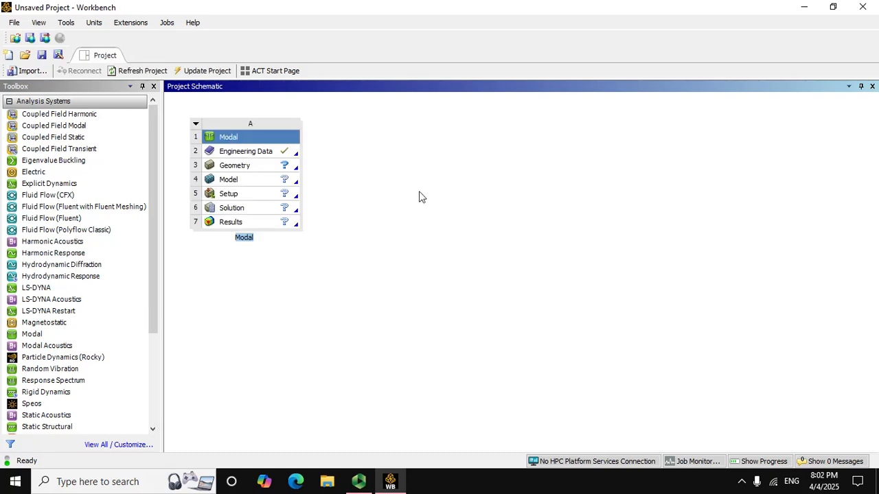
{"action": "left_click", "coordinate": [240, 172]}
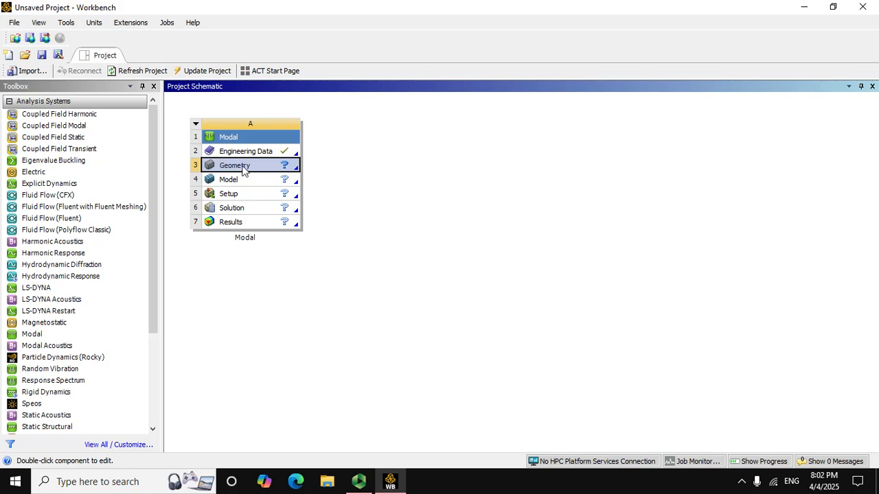
{"action": "right_click", "coordinate": [243, 169]}
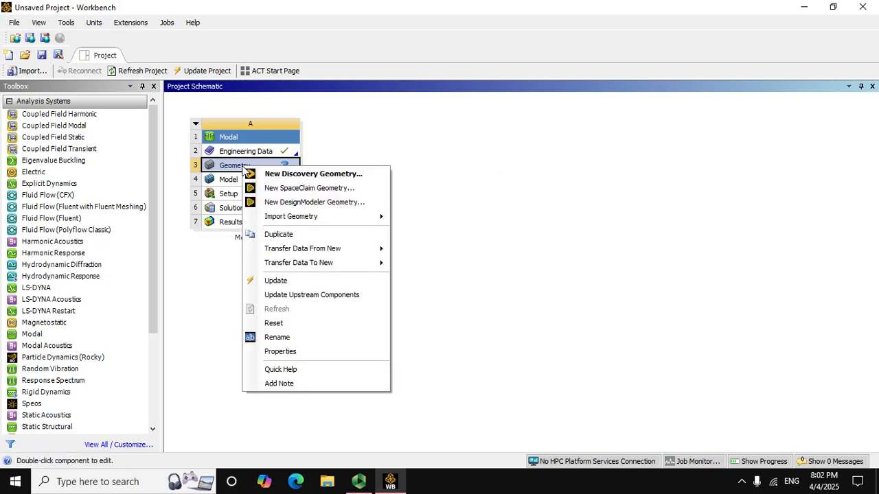
{"action": "left_click", "coordinate": [279, 202]}
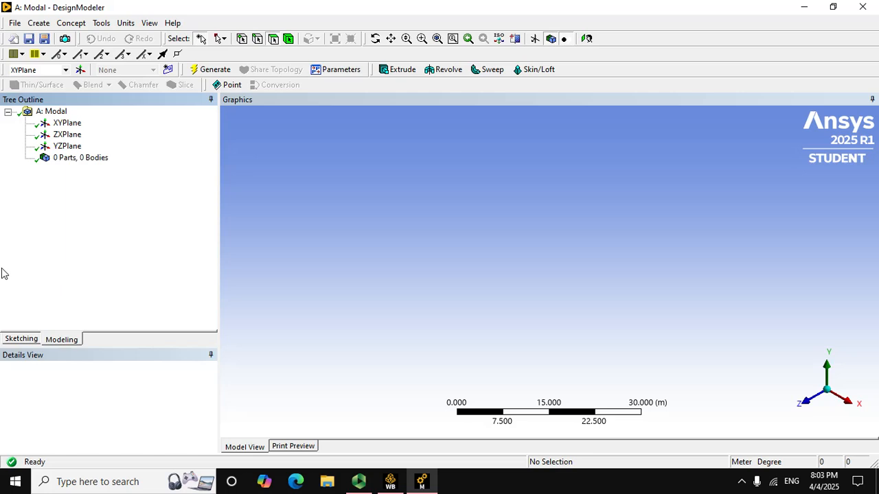
Sketch a circle about 0.46 m in diameter on the XY plane, centred on the vertical axis above the origin.
{"action": "left_click", "coordinate": [13, 341]}
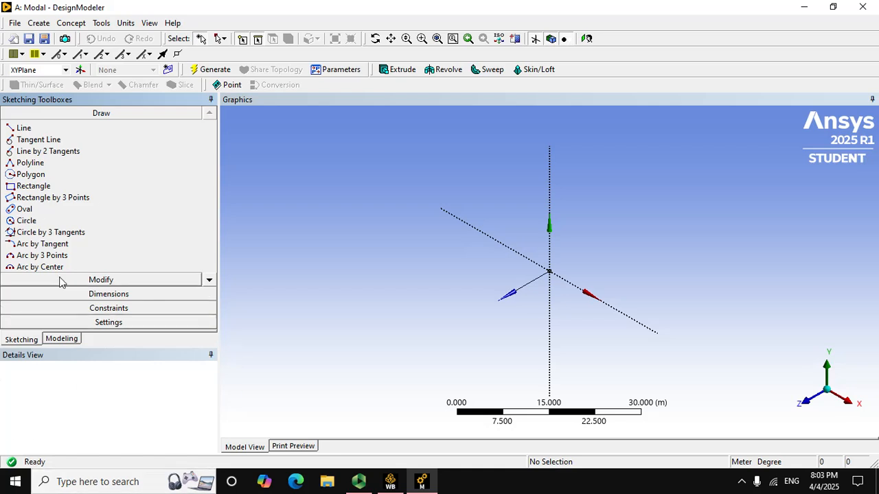
{"action": "scroll", "coordinate": [486, 240], "scroll_direction": "up", "scroll_amount": 3}
{"action": "scroll", "coordinate": [575, 218], "scroll_direction": "up", "scroll_amount": 4}
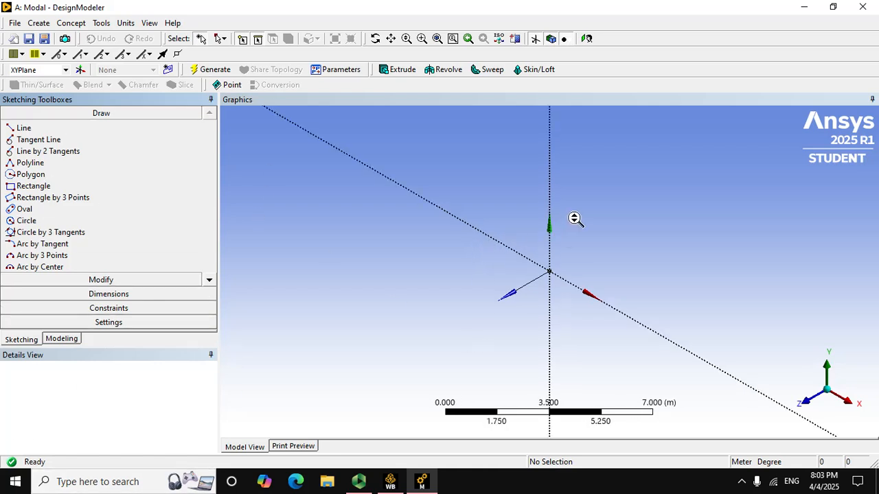
{"action": "scroll", "coordinate": [567, 212], "scroll_direction": "up", "scroll_amount": 3}
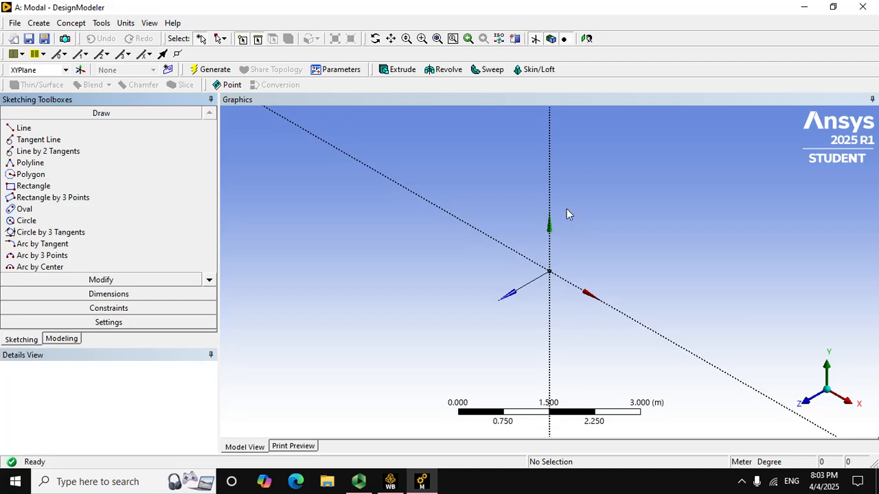
{"action": "scroll", "coordinate": [574, 217], "scroll_direction": "up", "scroll_amount": 3}
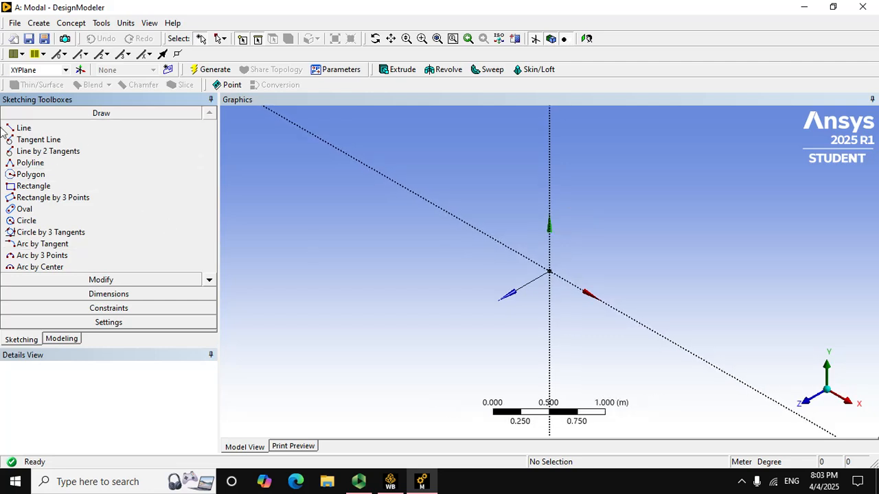
{"action": "left_click", "coordinate": [22, 220]}
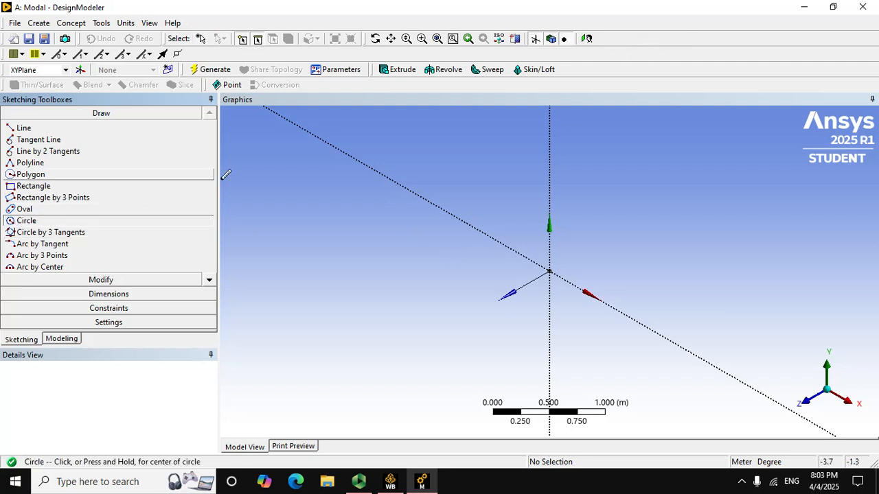
{"action": "left_click", "coordinate": [553, 199]}
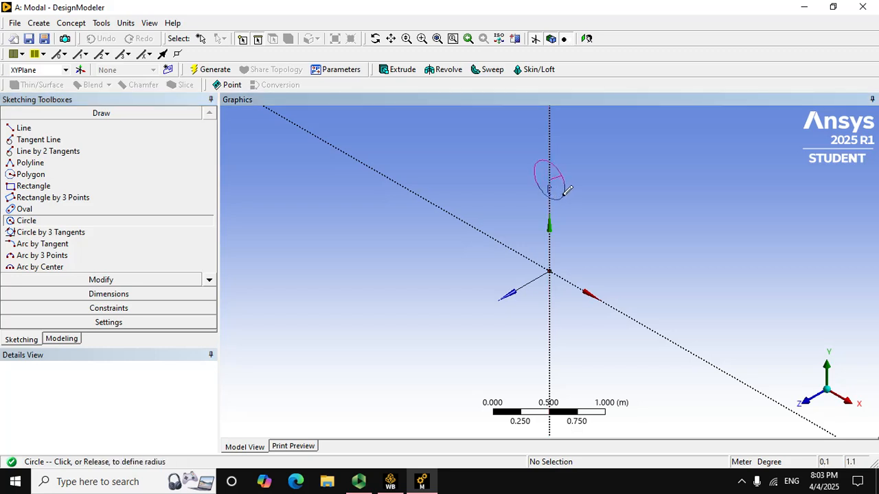
{"action": "left_click", "coordinate": [568, 192]}
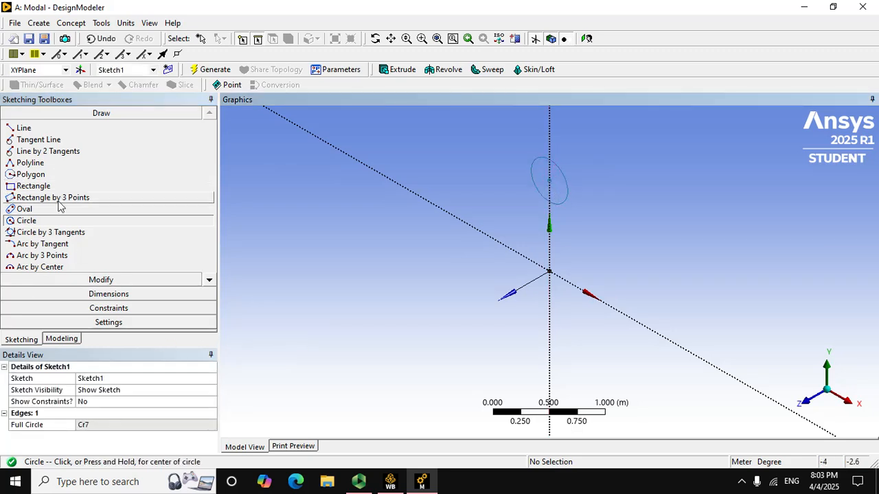
Dimension the circle's diameter and set it to 0.5 m.
{"action": "left_click", "coordinate": [70, 295]}
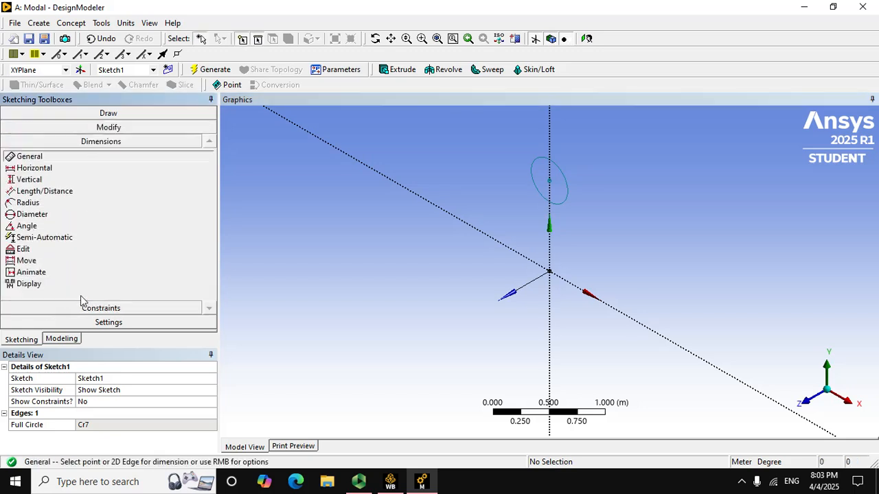
{"action": "left_click", "coordinate": [31, 214]}
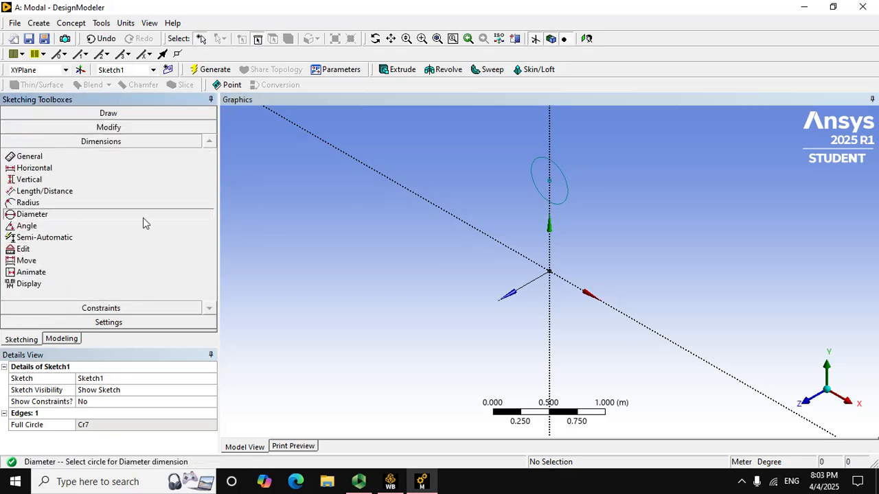
{"action": "left_click", "coordinate": [567, 180]}
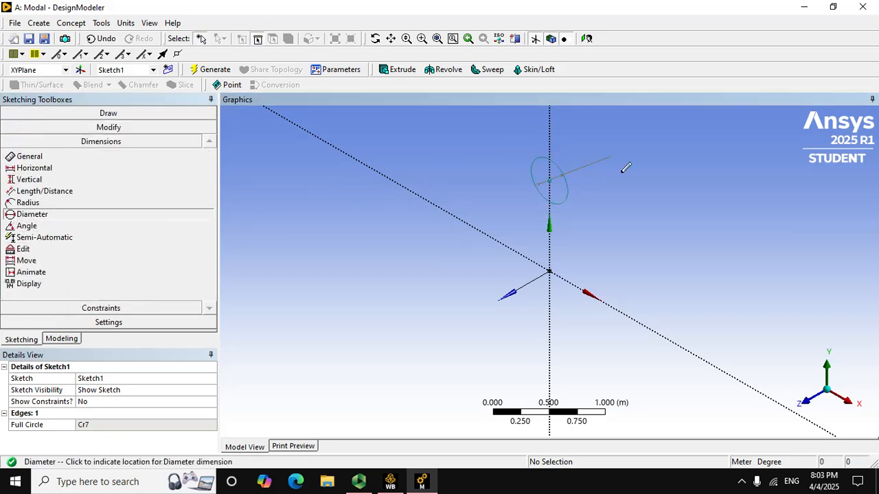
{"action": "left_click", "coordinate": [620, 158]}
{"action": "left_click", "coordinate": [134, 425]}
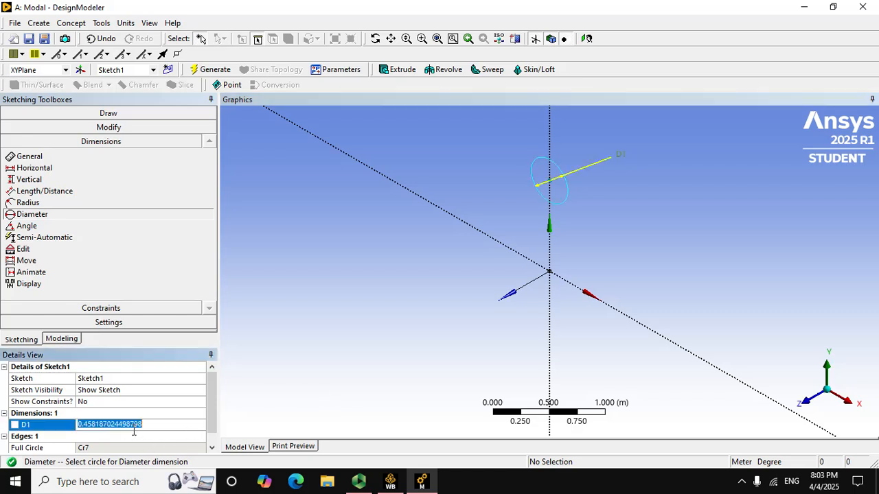
{"action": "type", "text": "0.5"}
{"action": "key", "text": "Return"}
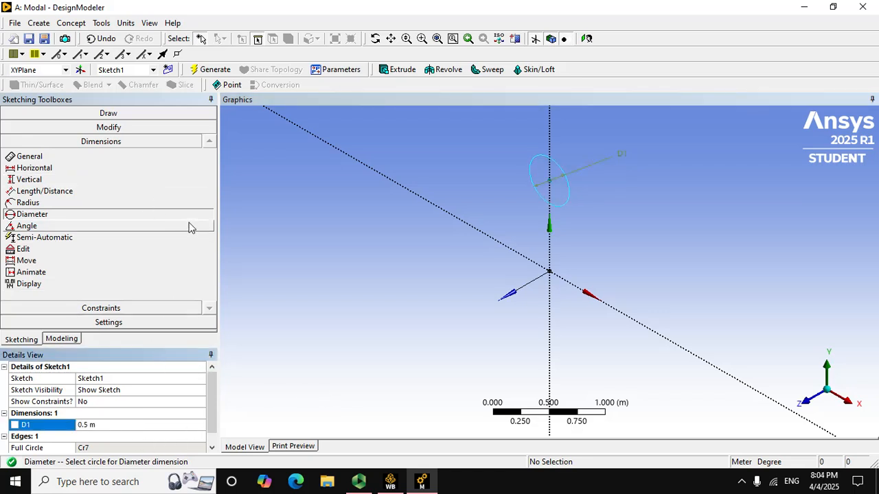
Look straight at the sketch plane and draw a vertical line through the circle's centre, extending beyond the circle at both ends.
{"action": "left_click", "coordinate": [586, 39]}
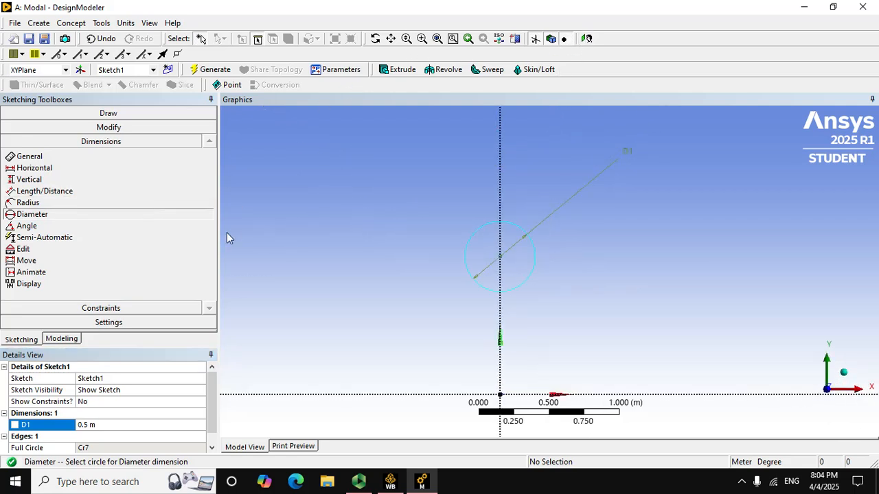
{"action": "left_click", "coordinate": [53, 111]}
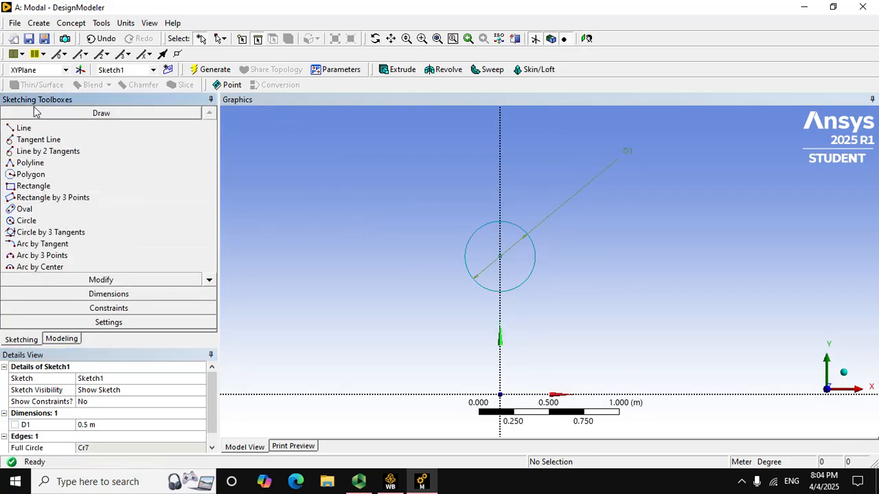
{"action": "left_click", "coordinate": [28, 128]}
{"action": "left_click_drag", "start_coordinate": [500, 188], "coordinate": [506, 324]}
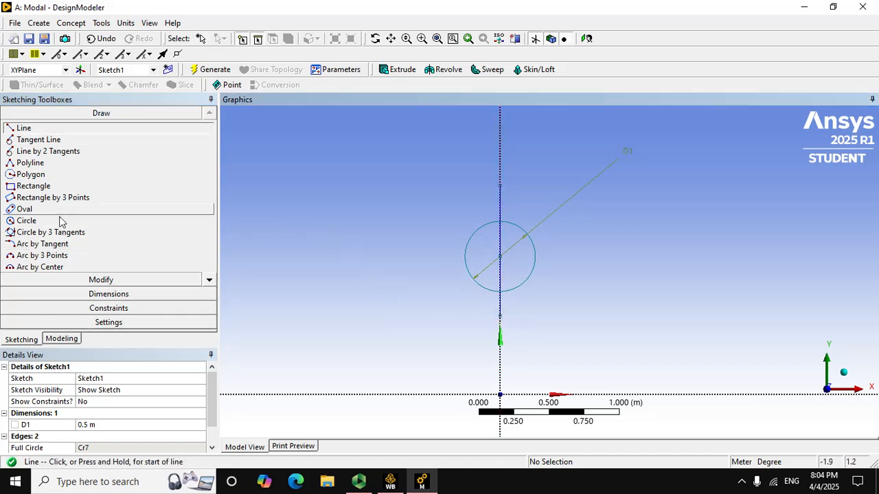
Trim away the circle's left half and the line's ends outside the circle, leaving a closed half circle.
{"action": "left_click", "coordinate": [78, 280]}
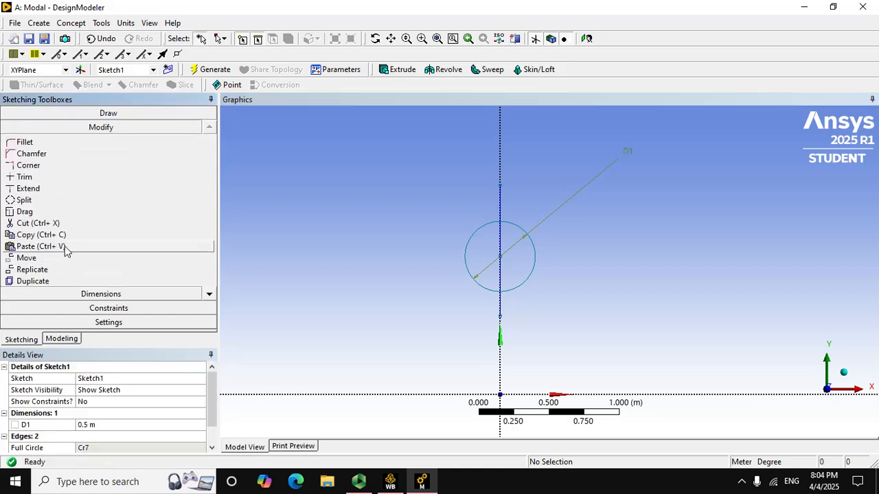
{"action": "left_click", "coordinate": [16, 177]}
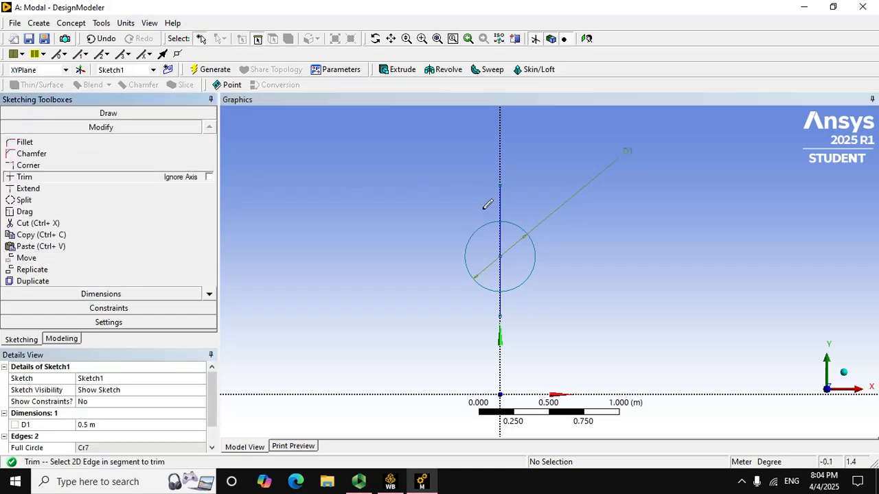
{"action": "left_click", "coordinate": [480, 246]}
{"action": "left_click", "coordinate": [502, 217]}
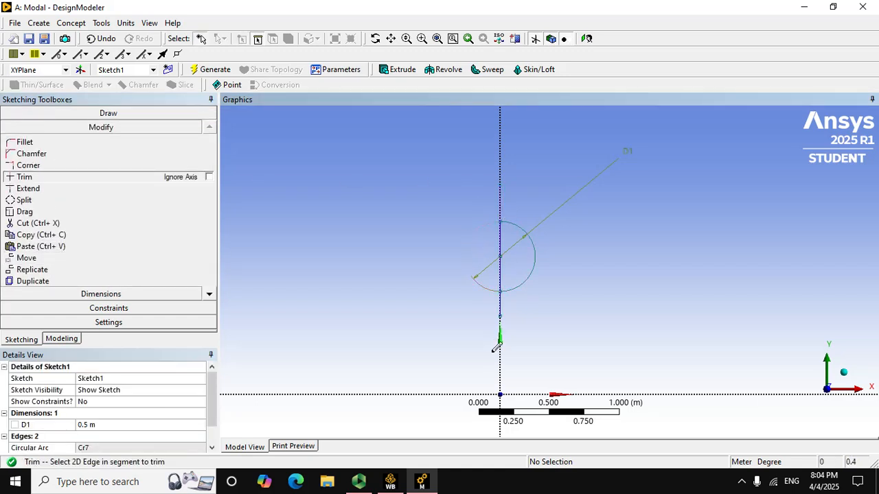
{"action": "left_click", "coordinate": [502, 329]}
Switch to an isometric view and start a Revolve with the half-circle sketch as its geometry.
{"action": "left_click", "coordinate": [499, 38]}
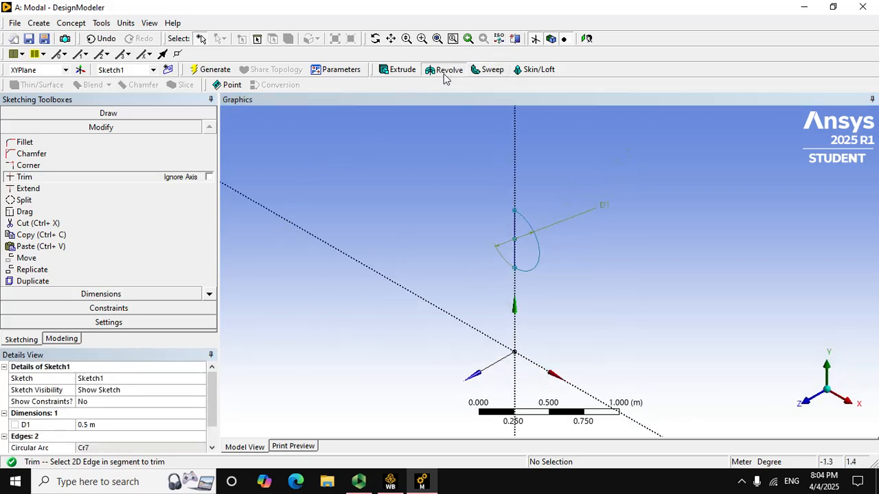
{"action": "left_click", "coordinate": [444, 71]}
{"action": "left_click", "coordinate": [529, 224]}
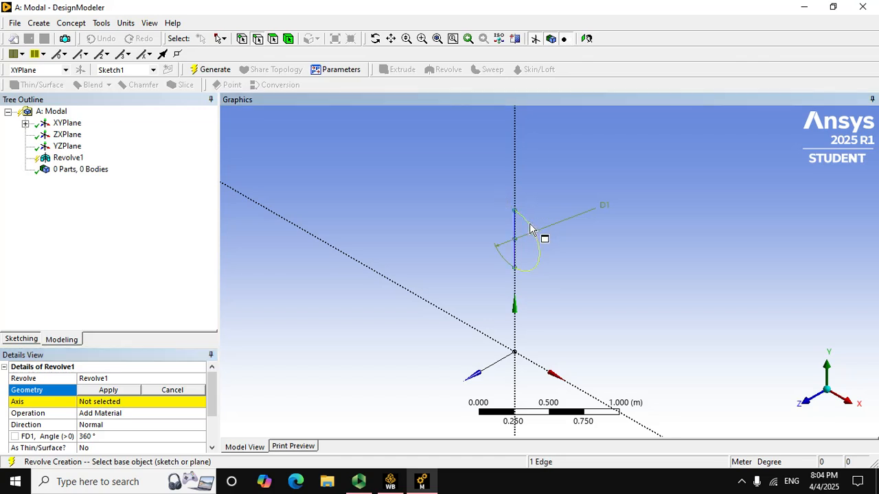
{"action": "left_click", "coordinate": [126, 392]}
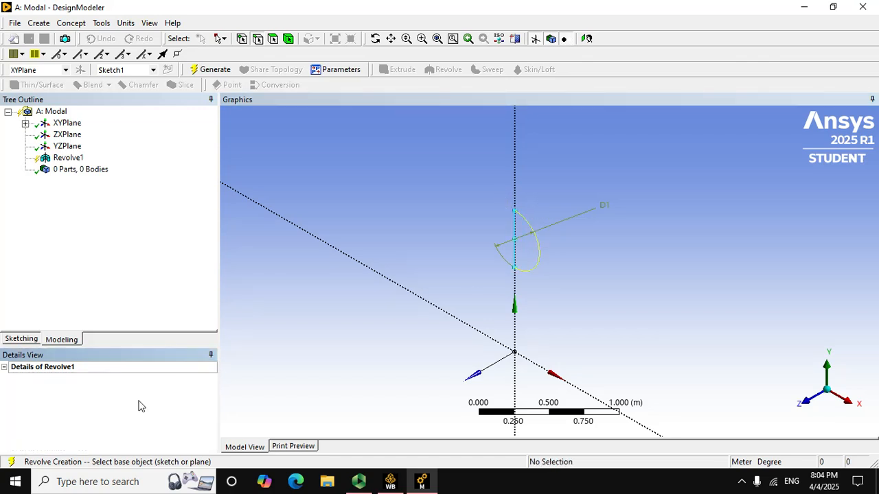
Assign the plane's vertical Y axis as the Revolve's rotation axis.
{"action": "left_click", "coordinate": [139, 403]}
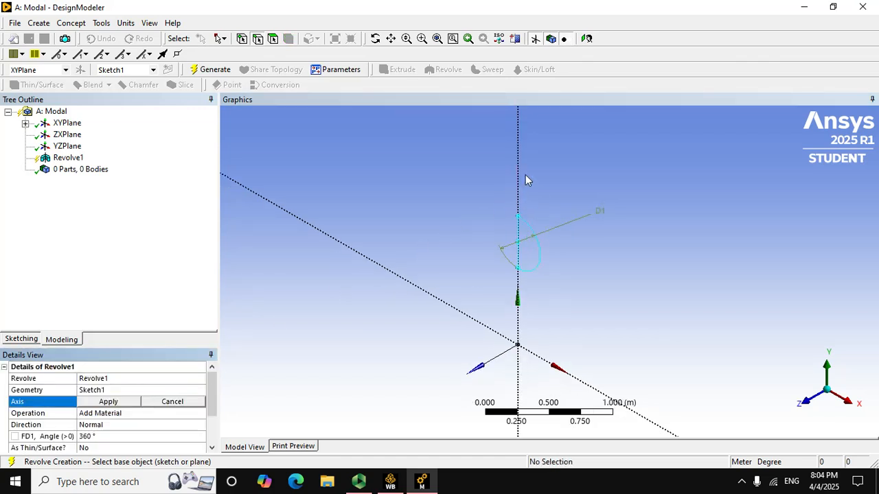
{"action": "left_click", "coordinate": [518, 332]}
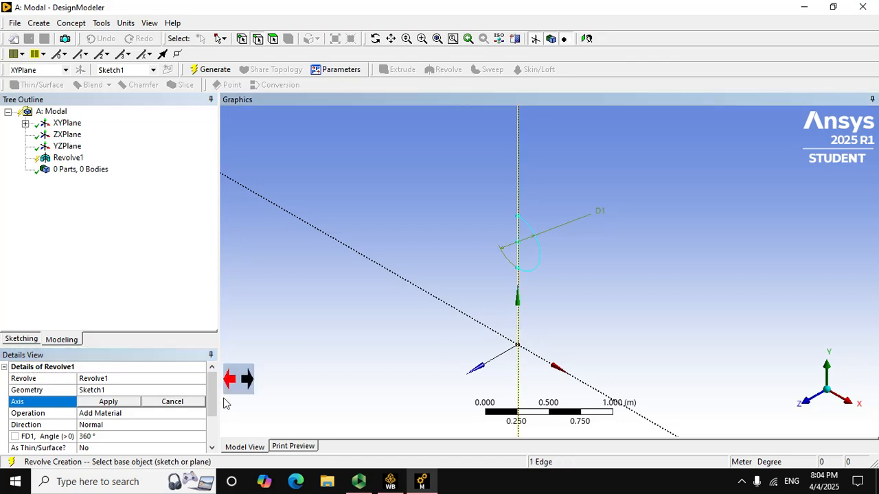
{"action": "left_click", "coordinate": [124, 402]}
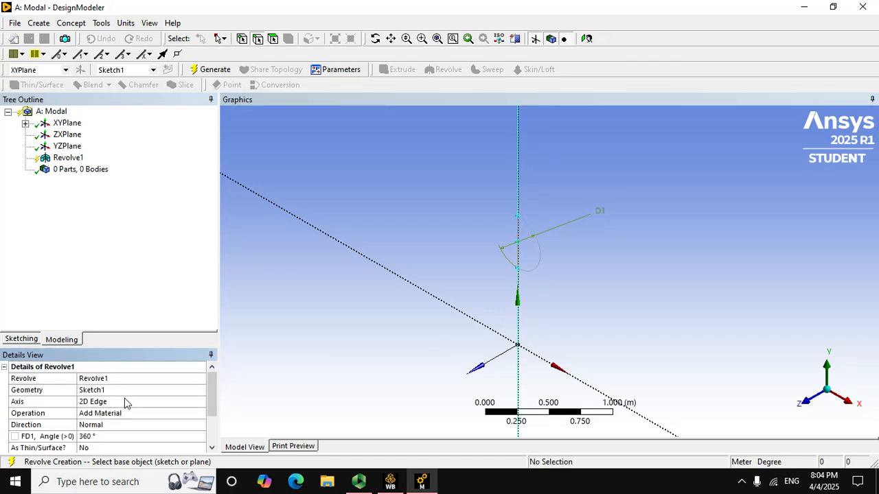
Assign the half circle's straight edge as the Revolve axis and generate the solid sphere.
{"action": "left_click", "coordinate": [108, 402]}
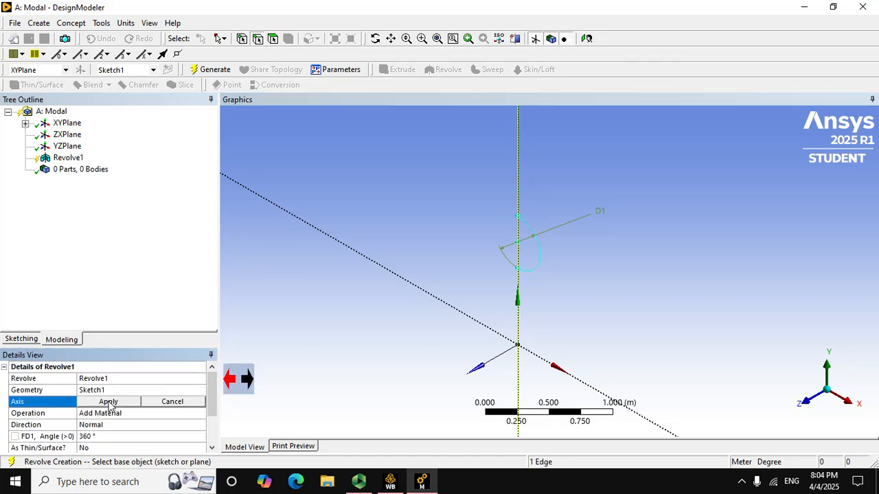
{"action": "scroll", "coordinate": [412, 236], "scroll_direction": "down", "scroll_amount": 1}
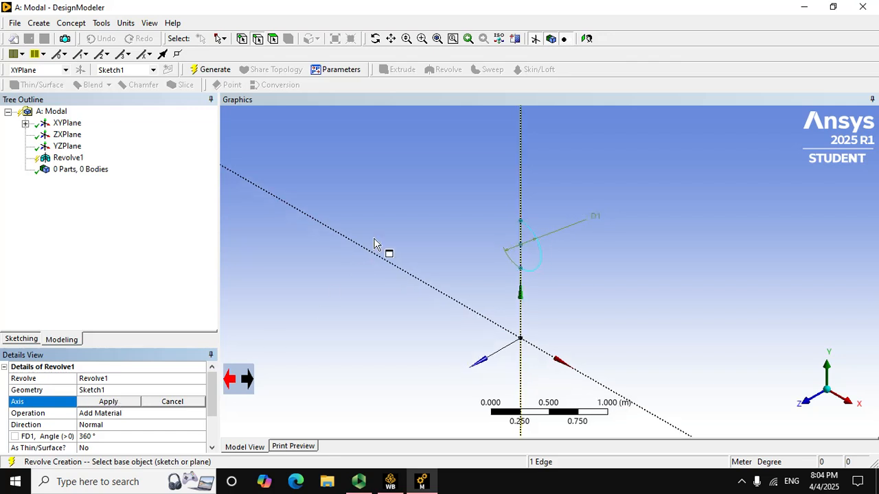
{"action": "left_click", "coordinate": [521, 243]}
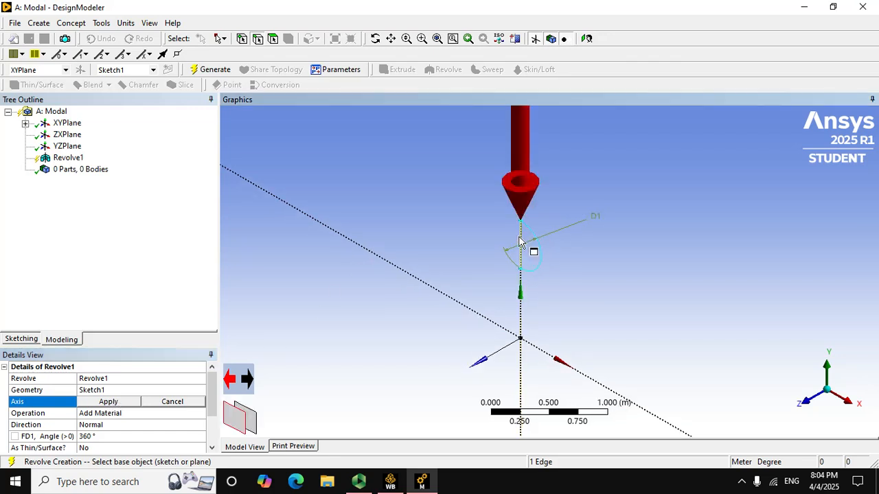
{"action": "left_click", "coordinate": [103, 403]}
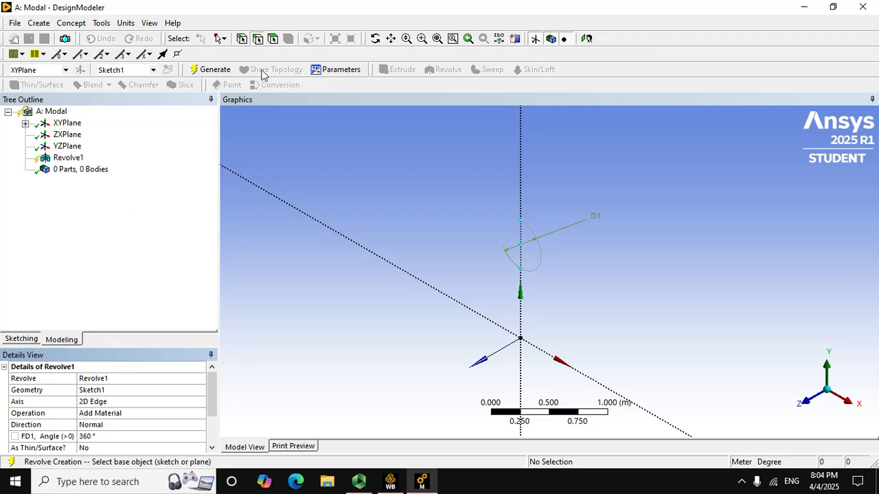
{"action": "left_click", "coordinate": [208, 70]}
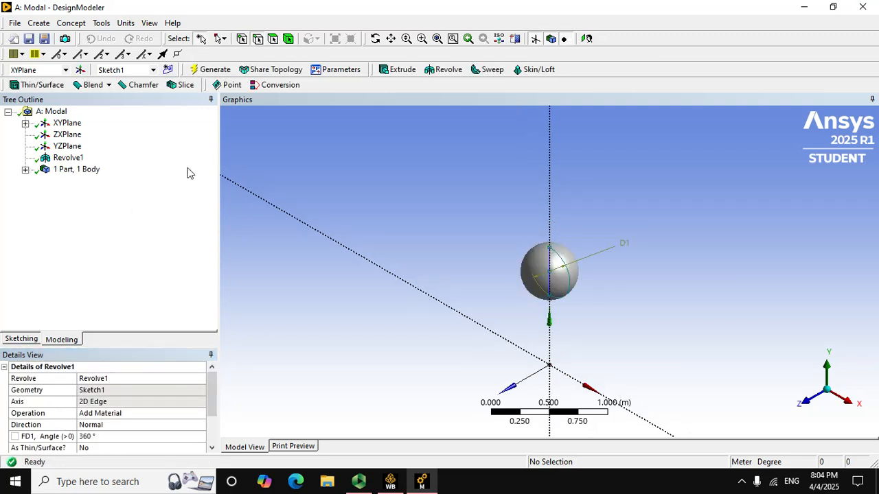
Expand the part to show its solid body, close DesignModeler, and open the Modal system's Model for editing in Mechanical.
{"action": "left_click", "coordinate": [25, 170]}
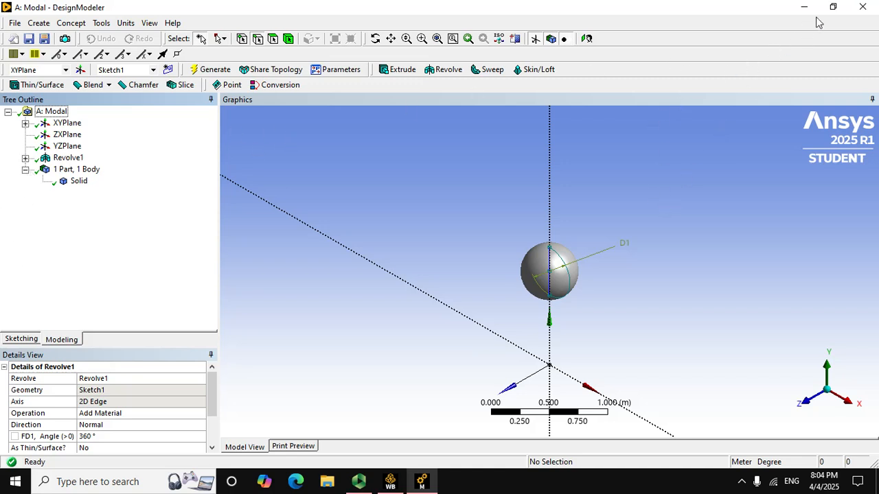
{"action": "left_click", "coordinate": [40, 255]}
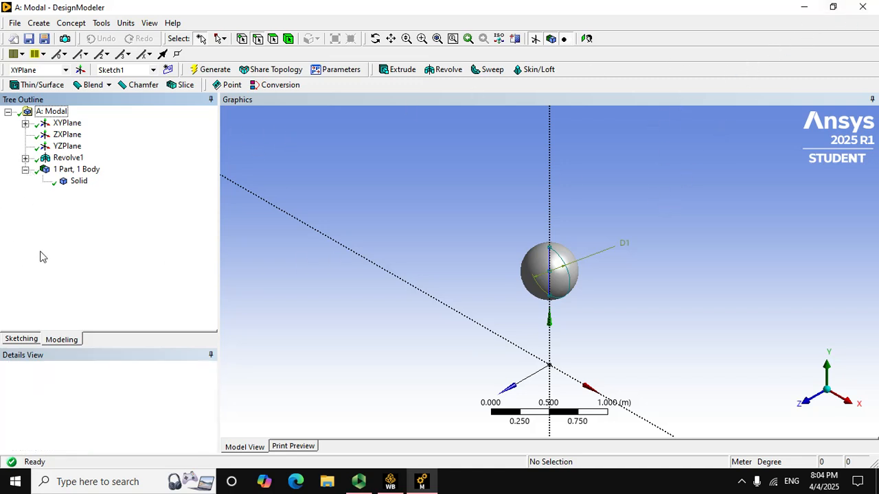
{"action": "key", "text": "alt+F4"}
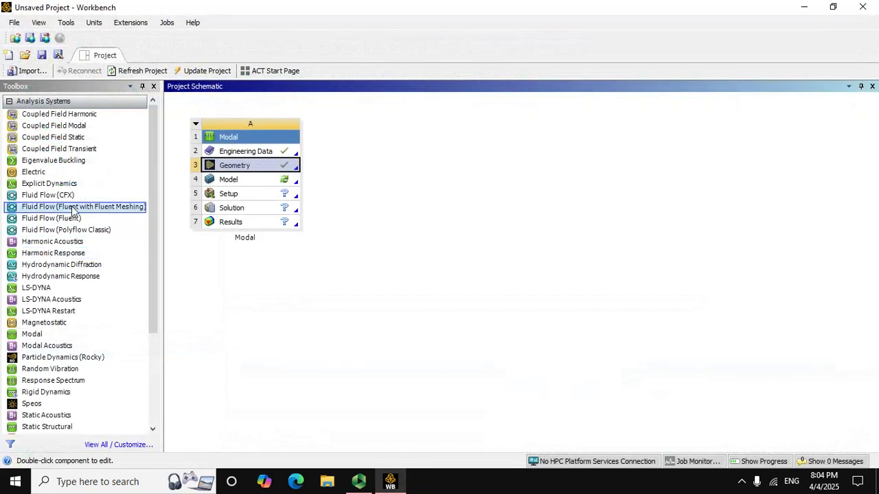
{"action": "left_click", "coordinate": [241, 180]}
{"action": "right_click", "coordinate": [241, 179]}
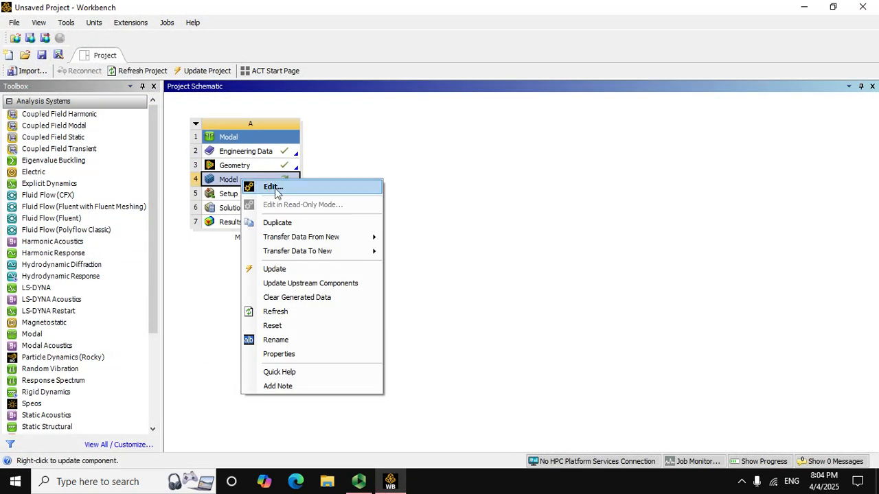
{"action": "left_click", "coordinate": [275, 188]}
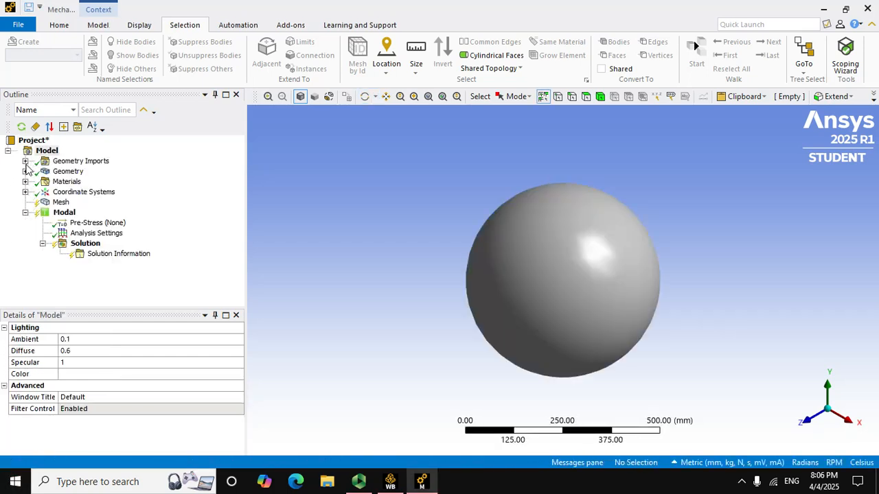
Expand Geometry Imports and insert a Connections object under the Model.
{"action": "left_click", "coordinate": [25, 160]}
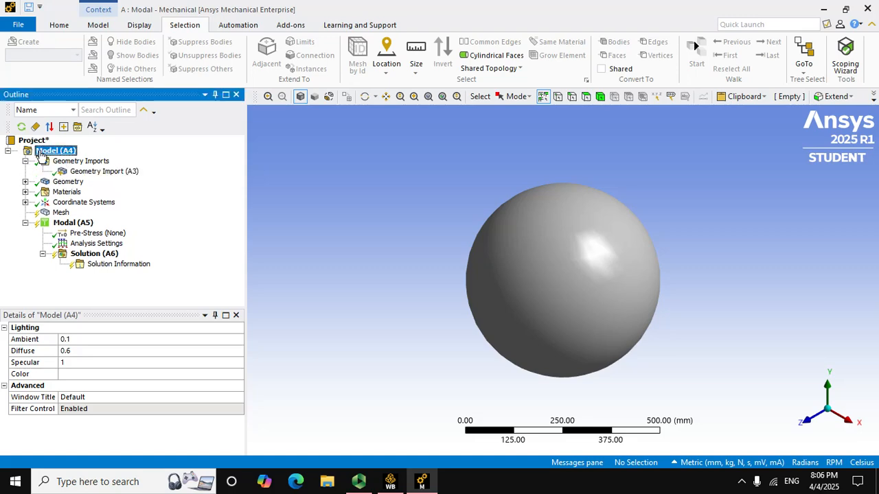
{"action": "right_click", "coordinate": [38, 151]}
{"action": "mouse_move", "coordinate": [100, 162]}
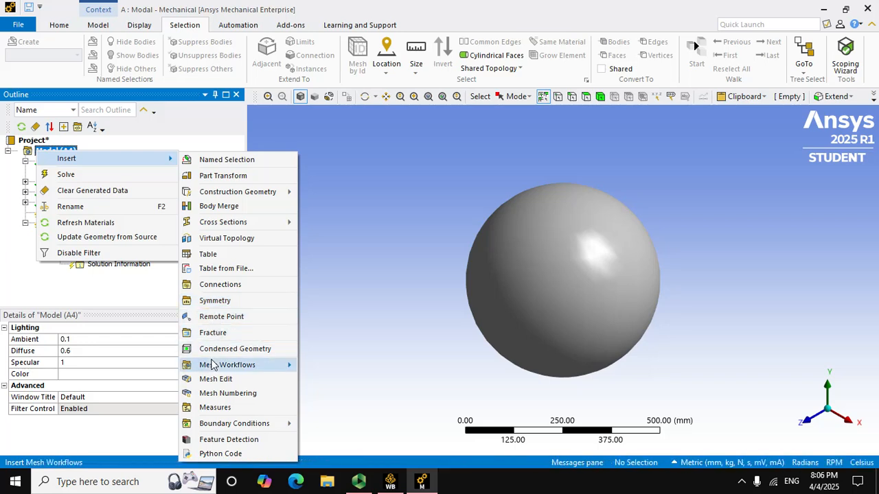
{"action": "left_click", "coordinate": [220, 284]}
{"action": "scroll", "coordinate": [354, 171], "scroll_direction": "down", "scroll_amount": 5}
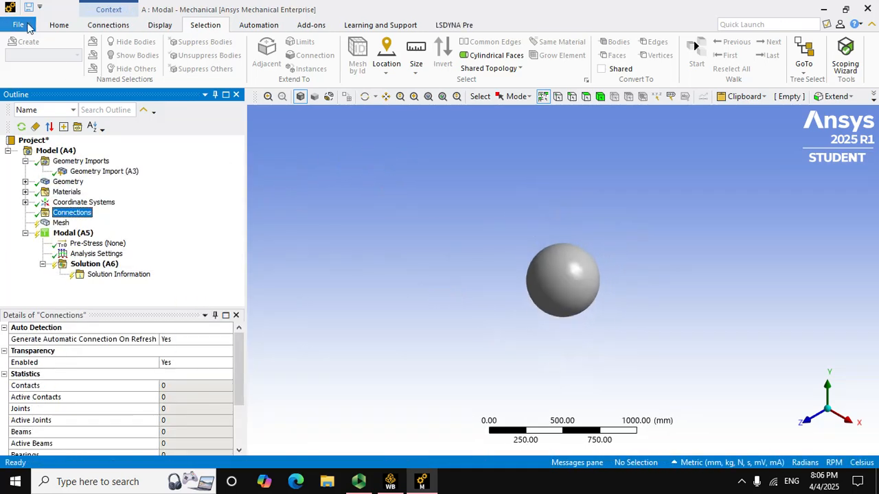
Add a Body-Ground spring to the model's connections.
{"action": "left_click", "coordinate": [96, 25]}
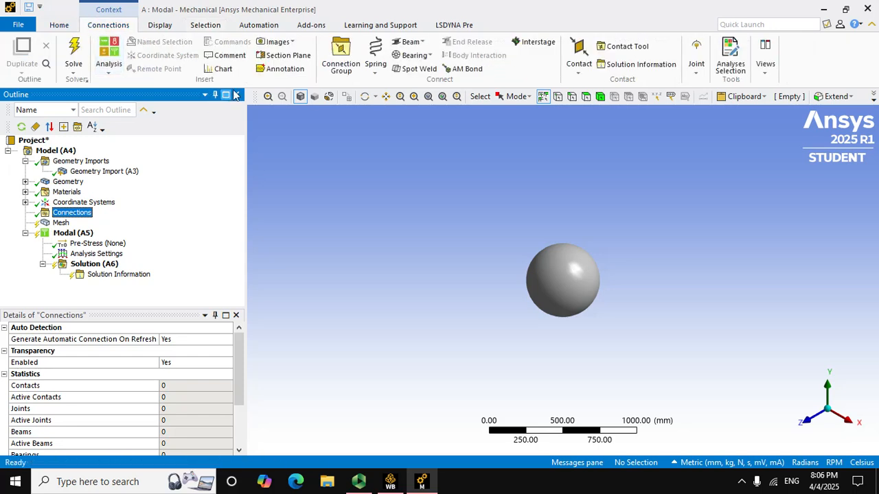
{"action": "left_click", "coordinate": [375, 72]}
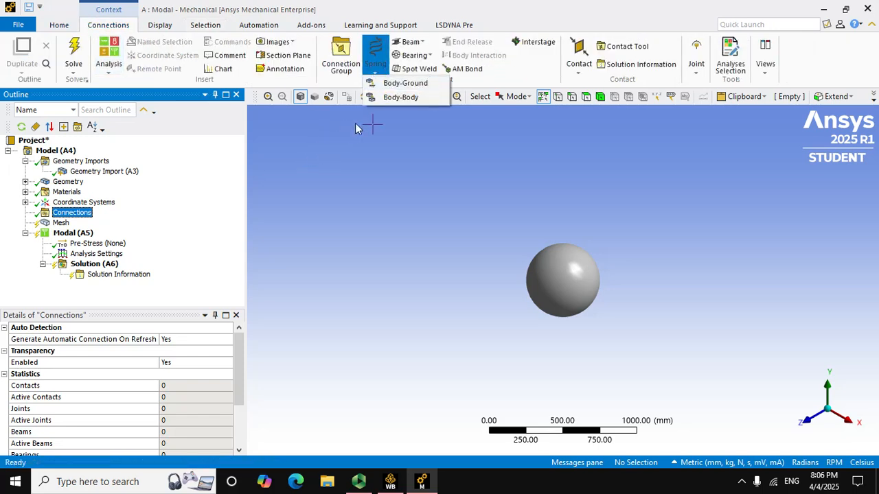
{"action": "left_click", "coordinate": [388, 87]}
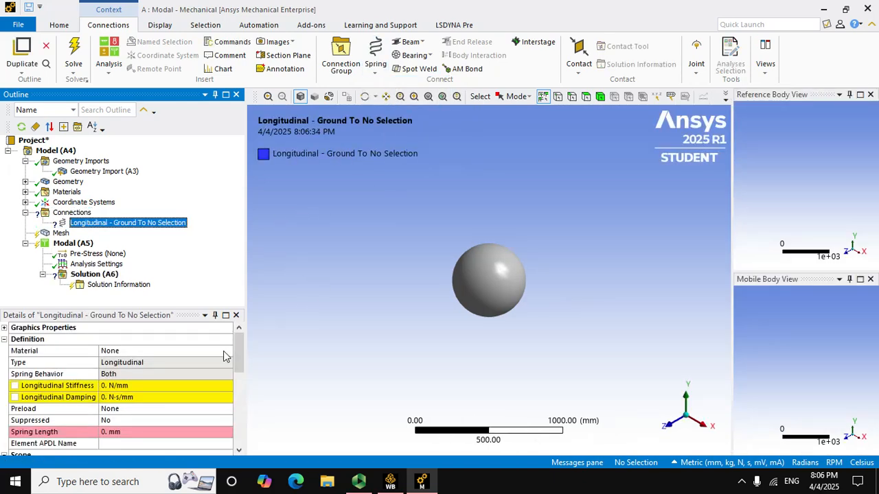
Set the ground spring's longitudinal stiffness to 2000000 N/mm.
{"action": "left_click", "coordinate": [169, 386]}
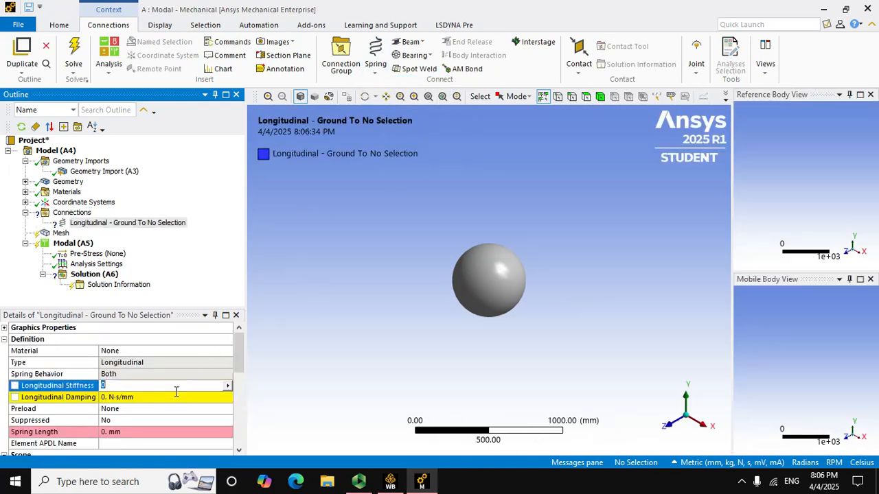
{"action": "type", "text": "200000"}
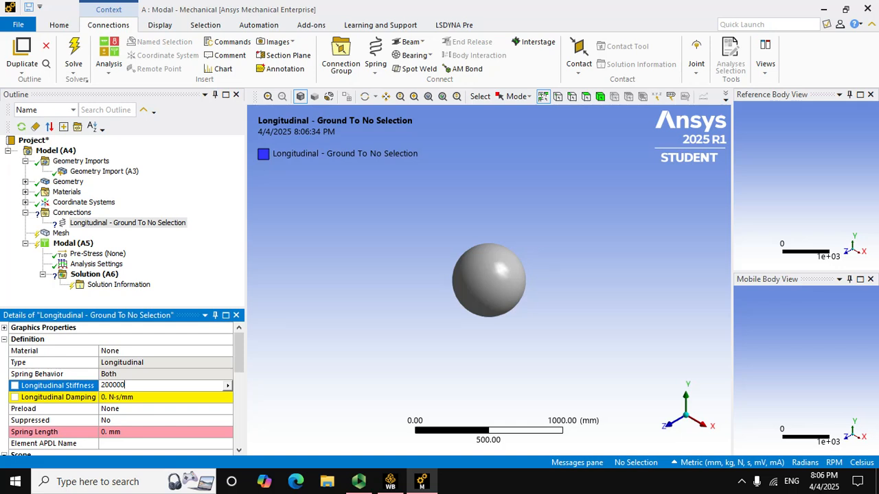
{"action": "type", "text": "0"}
{"action": "key", "text": "Tab"}
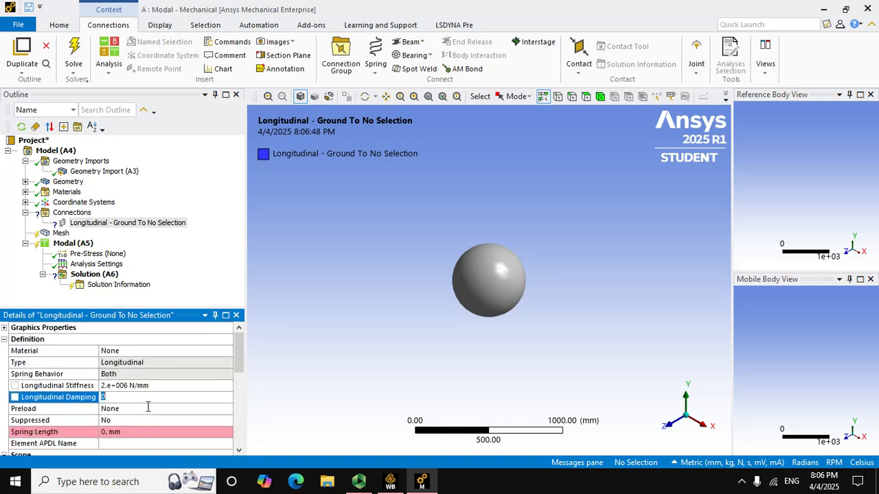
{"action": "key", "text": "Return"}
Set the ground spring's longitudinal damping to 63000 N·s/mm.
{"action": "left_click", "coordinate": [182, 386]}
{"action": "left_click", "coordinate": [173, 398]}
{"action": "left_click", "coordinate": [158, 410]}
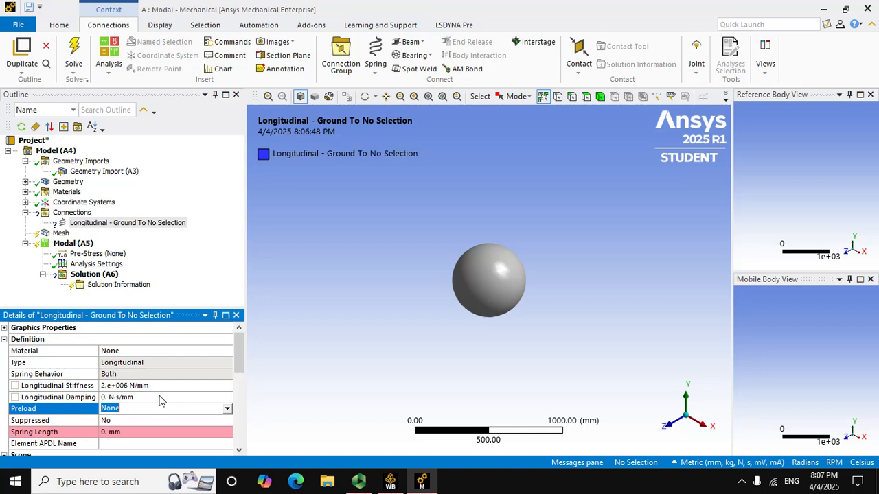
{"action": "left_click", "coordinate": [165, 397]}
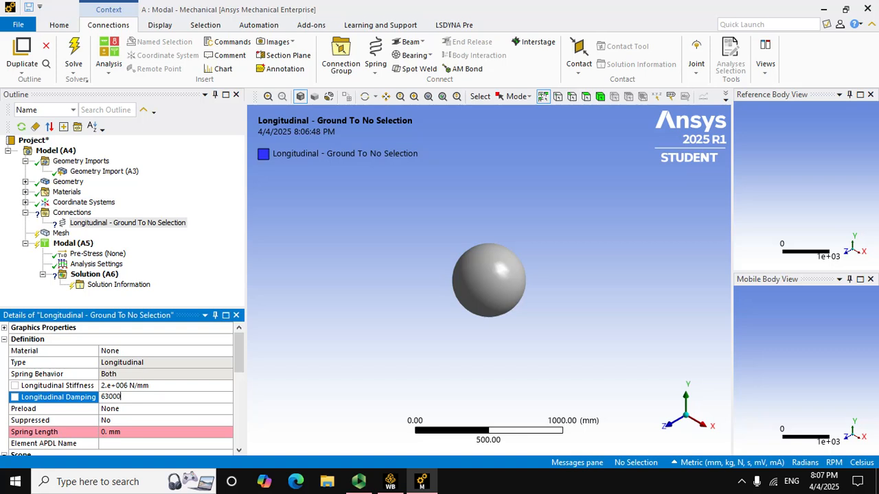
{"action": "left_click", "coordinate": [319, 367]}
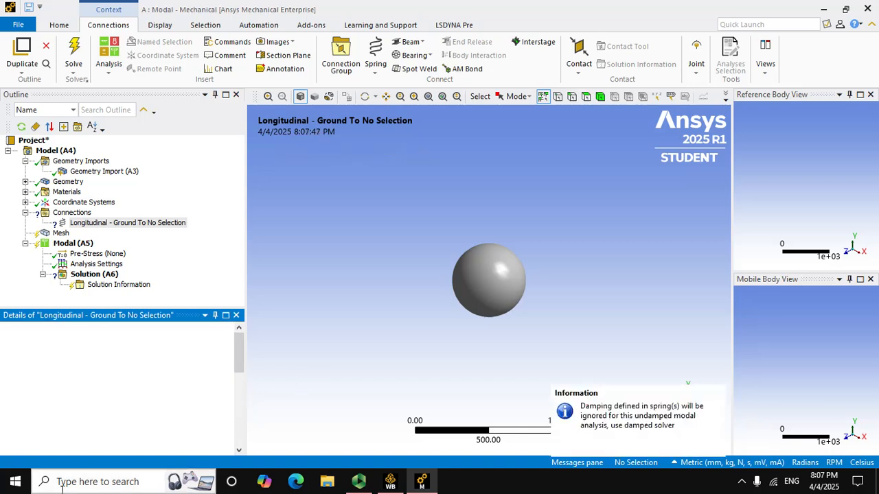
Set the ground spring's longitudinal damping to 100000 N·s/mm.
{"action": "left_click", "coordinate": [131, 399]}
{"action": "type", "text": "100000"}
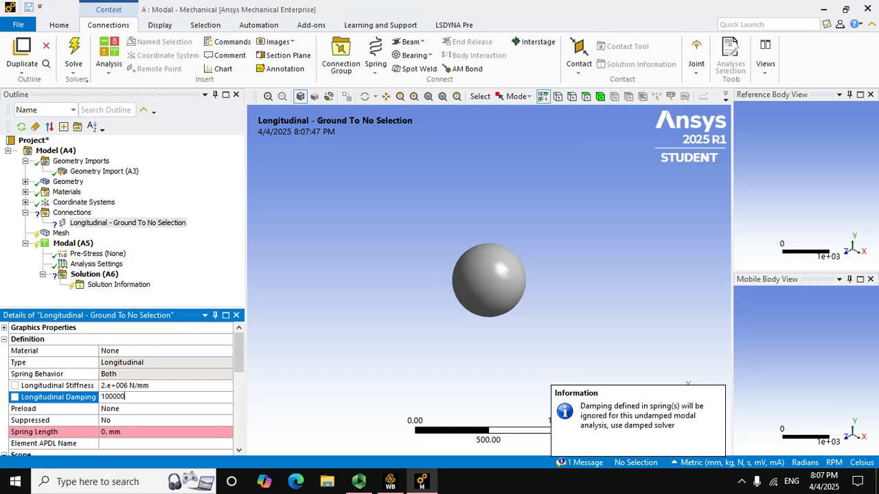
{"action": "key", "text": "Return"}
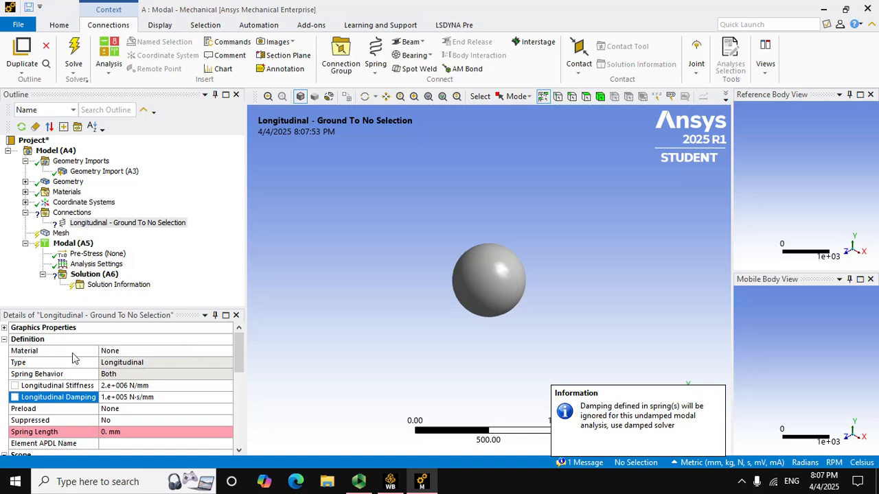
Scope the mobile side of the ground spring to the sphere's face.
{"action": "left_click_drag", "start_coordinate": [238, 351], "coordinate": [237, 411]}
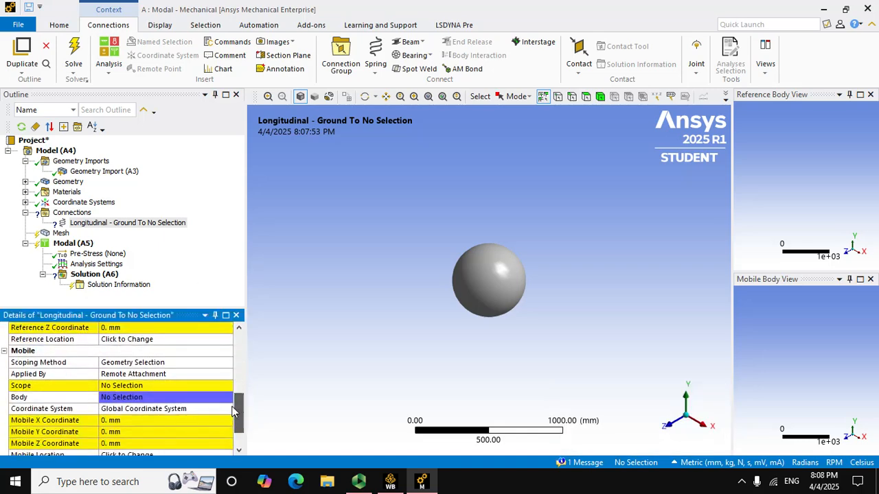
{"action": "left_click", "coordinate": [209, 387]}
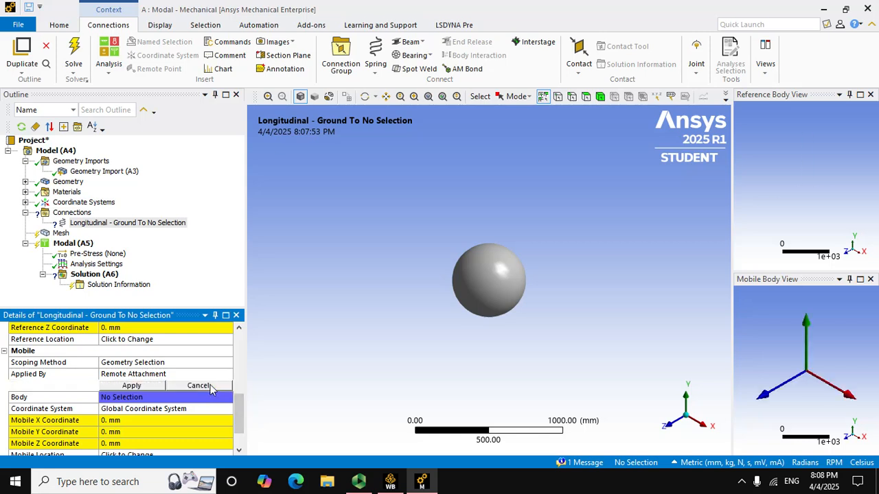
{"action": "left_click", "coordinate": [504, 281]}
{"action": "left_click", "coordinate": [162, 388]}
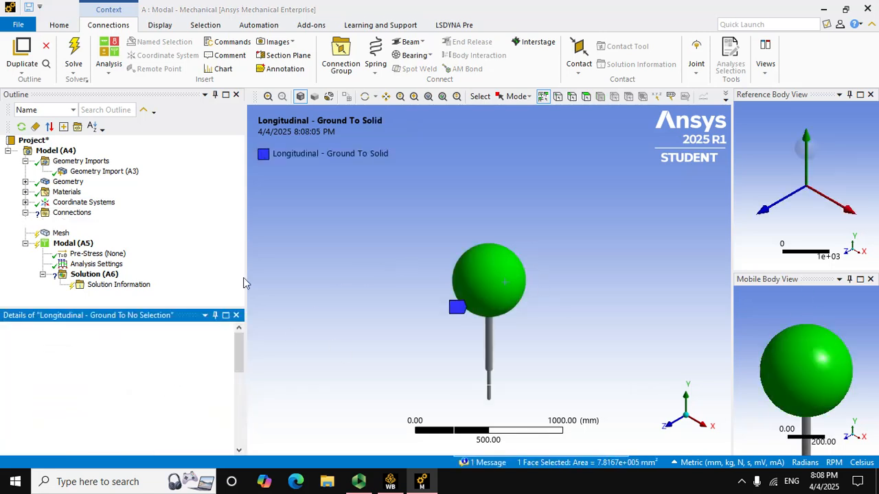
{"action": "scroll", "coordinate": [528, 334], "scroll_direction": "up", "scroll_amount": 1}
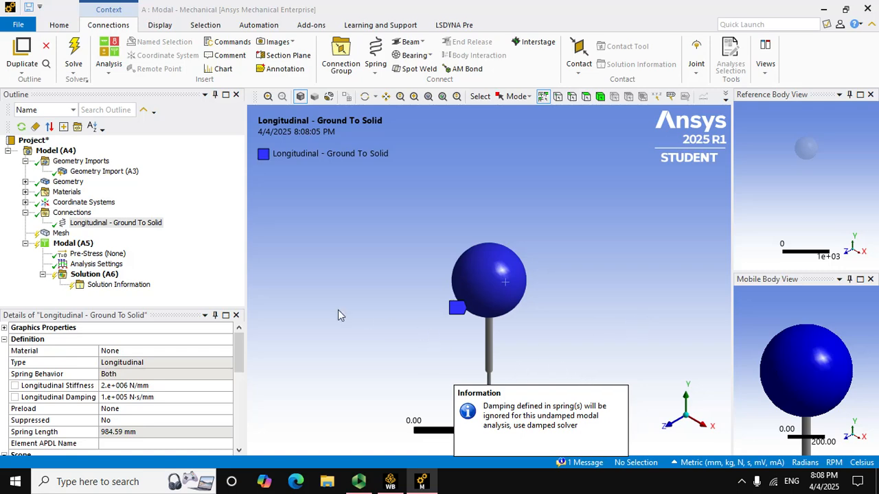
Generate the sphere's mesh with the default mesh settings.
{"action": "left_click", "coordinate": [62, 234]}
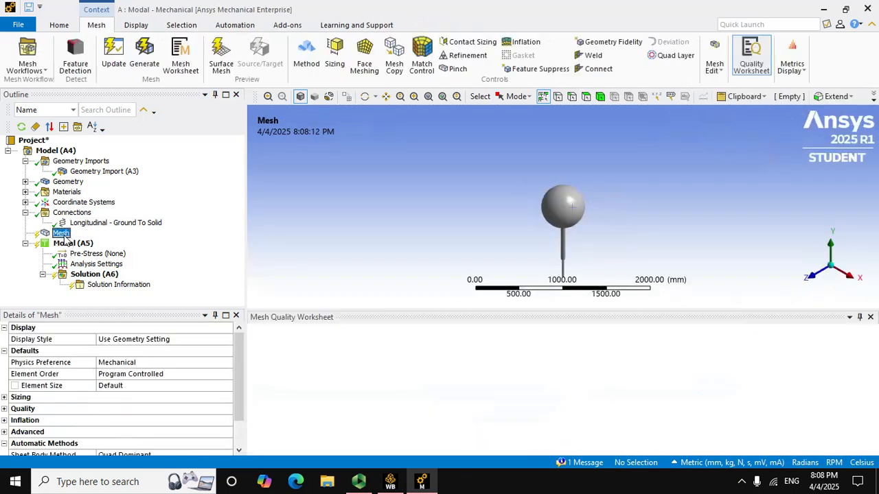
{"action": "right_click", "coordinate": [64, 236]}
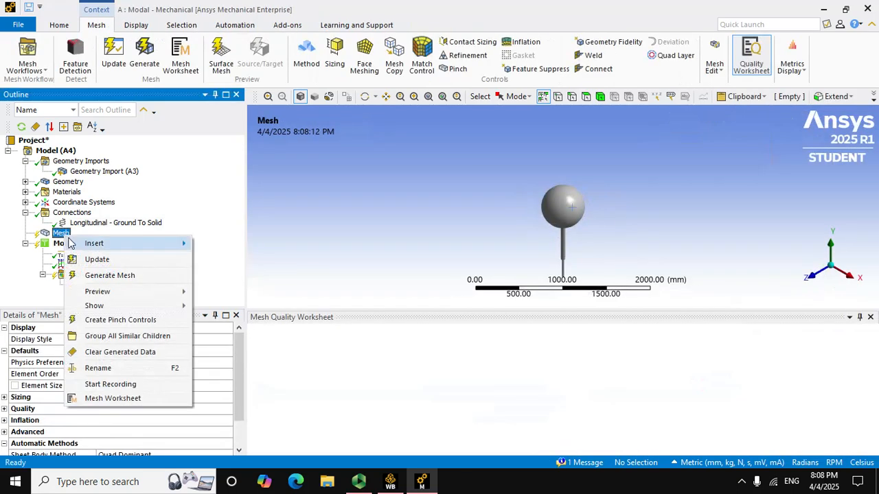
{"action": "left_click", "coordinate": [87, 275]}
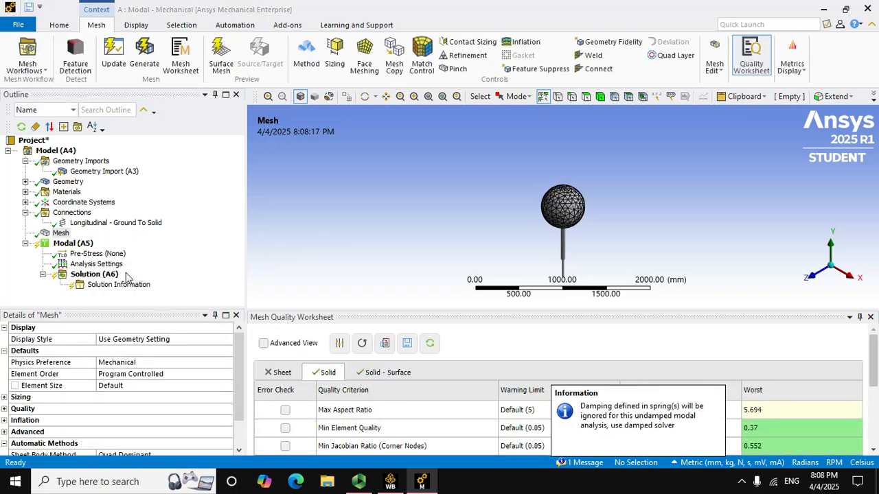
Solve the modal analysis and display the solution's table of mode frequencies.
{"action": "right_click", "coordinate": [110, 278]}
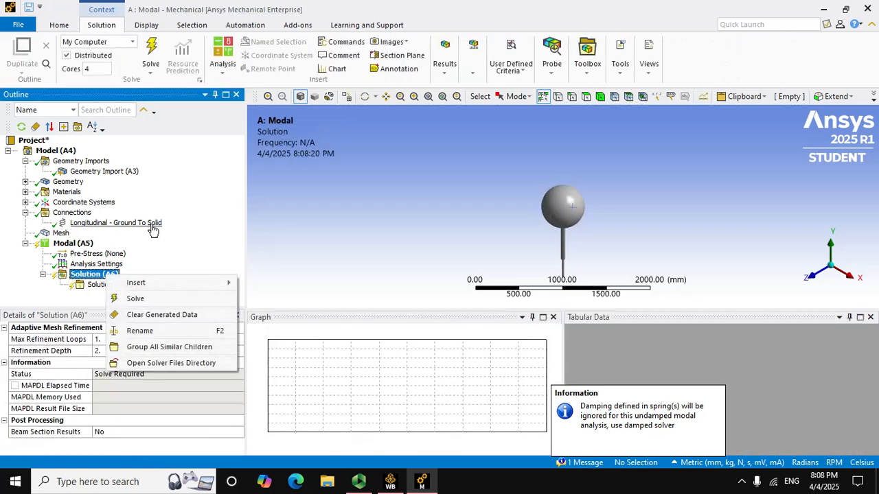
{"action": "left_click", "coordinate": [113, 298]}
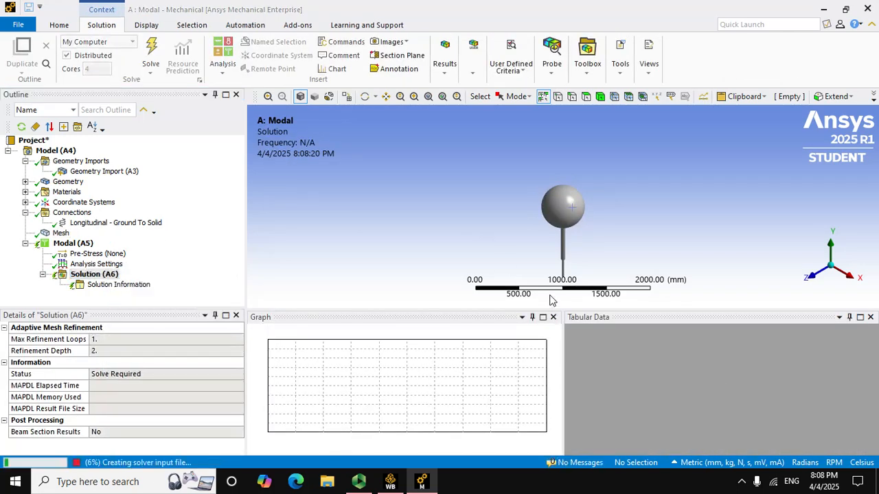
{"action": "left_click_drag", "start_coordinate": [565, 317], "coordinate": [567, 337]}
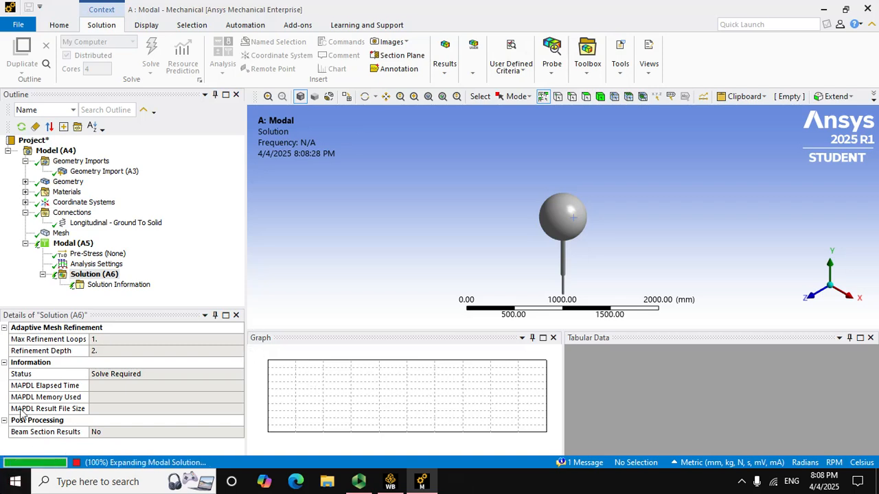
{"action": "left_click", "coordinate": [96, 285]}
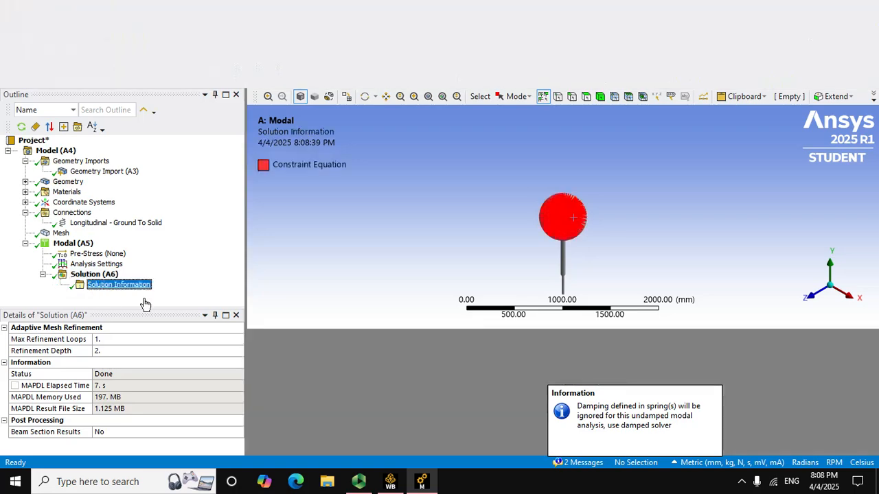
{"action": "left_click", "coordinate": [103, 274]}
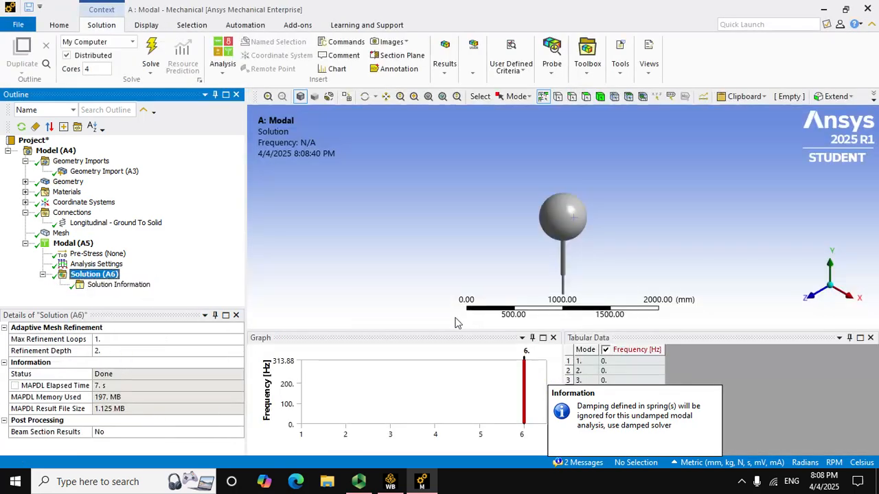
{"action": "left_click", "coordinate": [714, 391]}
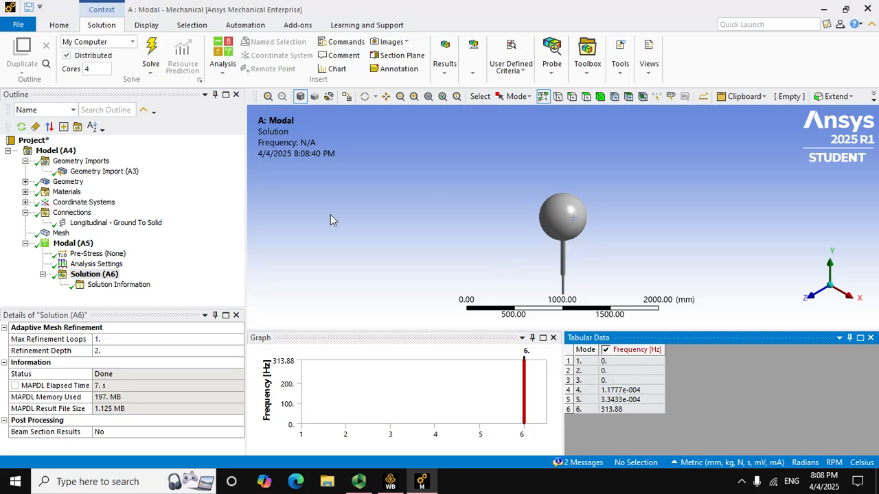
Create mode shape results for all six modes in the frequency table and evaluate them.
{"action": "left_click", "coordinate": [619, 365]}
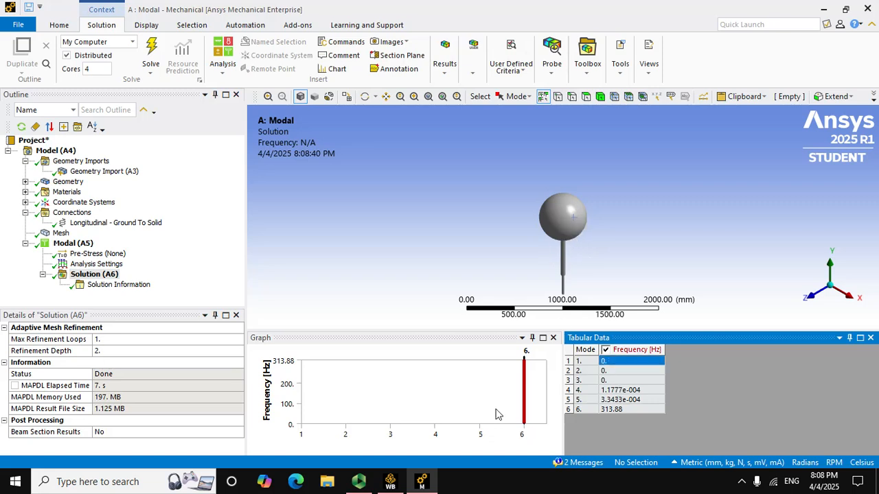
{"action": "left_click", "coordinate": [602, 365]}
{"action": "left_click", "coordinate": [600, 363]}
{"action": "key", "text": "shift+Down"}
{"action": "key", "text": "shift+Down"}
{"action": "key", "text": "shift+Down"}
{"action": "key", "text": "shift+Down"}
{"action": "key", "text": "shift+Down"}
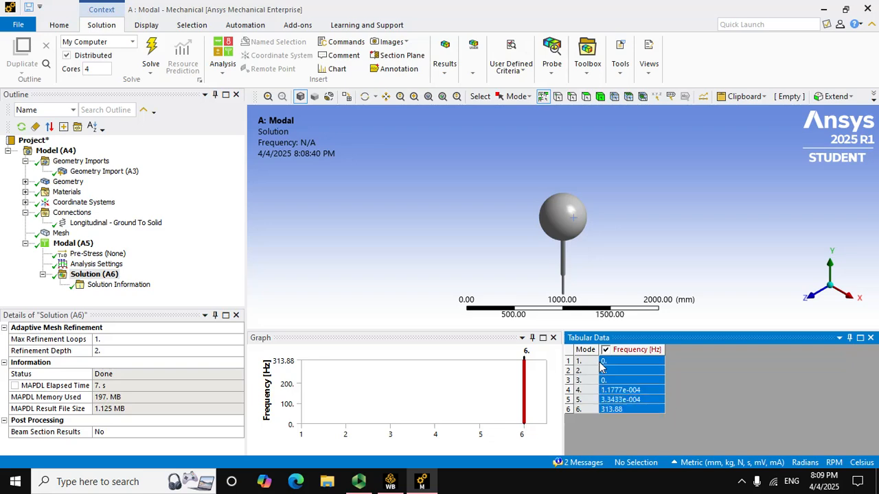
{"action": "right_click", "coordinate": [604, 363]}
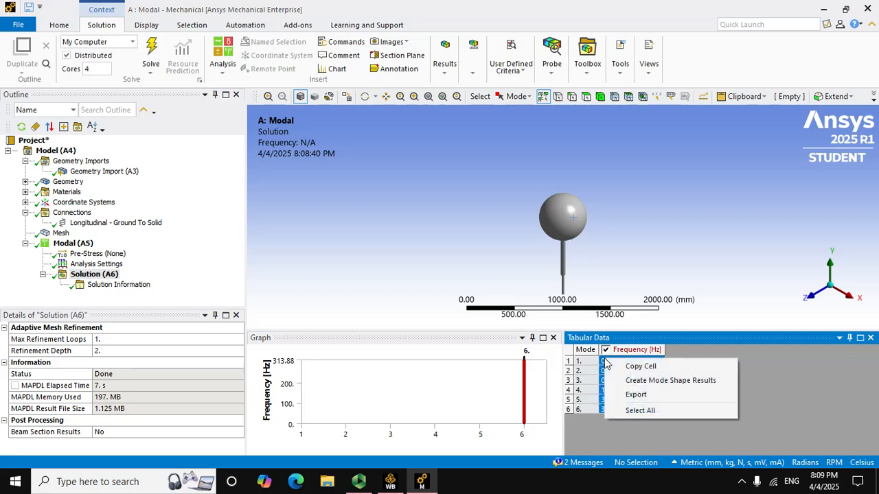
{"action": "left_click", "coordinate": [638, 382]}
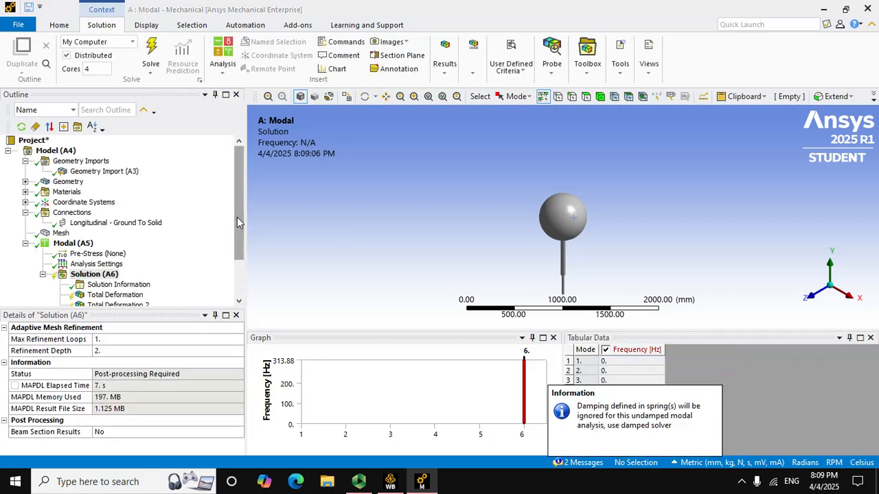
{"action": "left_click_drag", "start_coordinate": [237, 217], "coordinate": [228, 287]}
{"action": "left_click", "coordinate": [149, 52]}
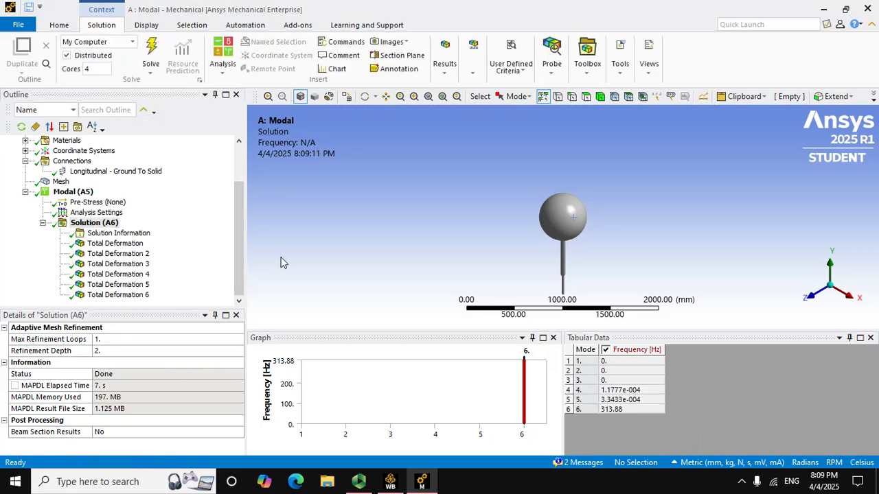
Play and stop the total deformation animations of modes 1 and 2.
{"action": "left_click", "coordinate": [93, 244]}
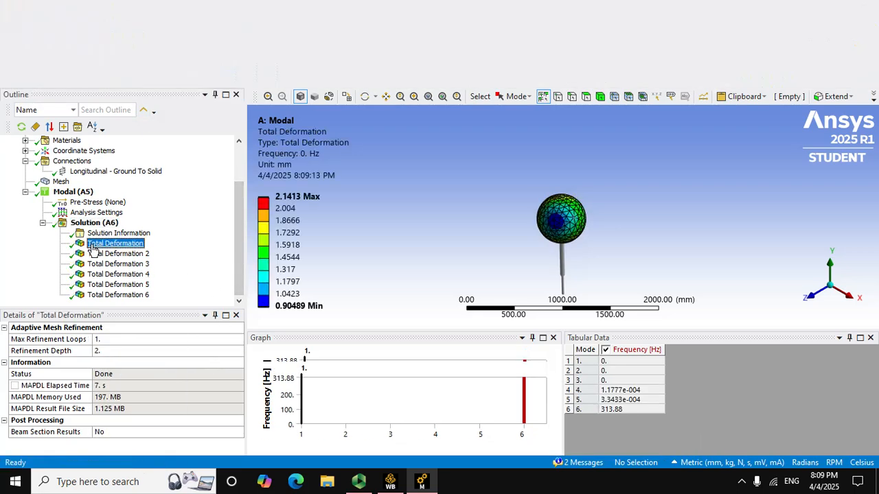
{"action": "left_click", "coordinate": [322, 353]}
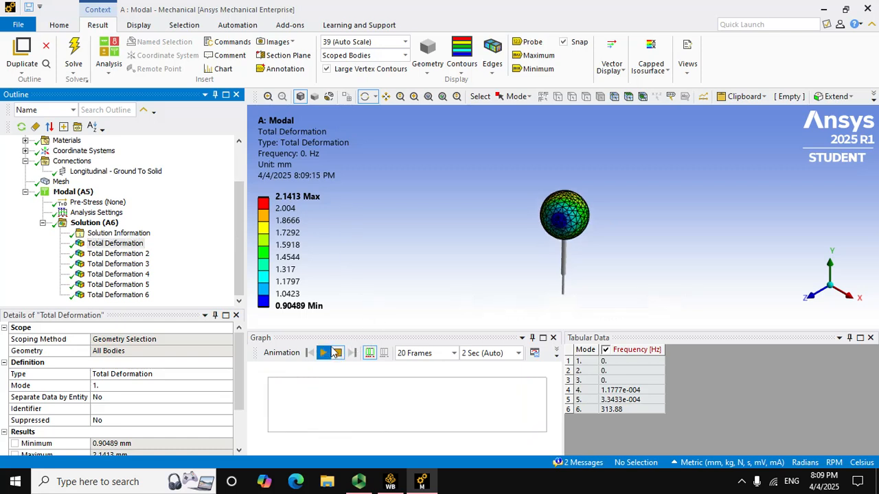
{"action": "left_click", "coordinate": [337, 352]}
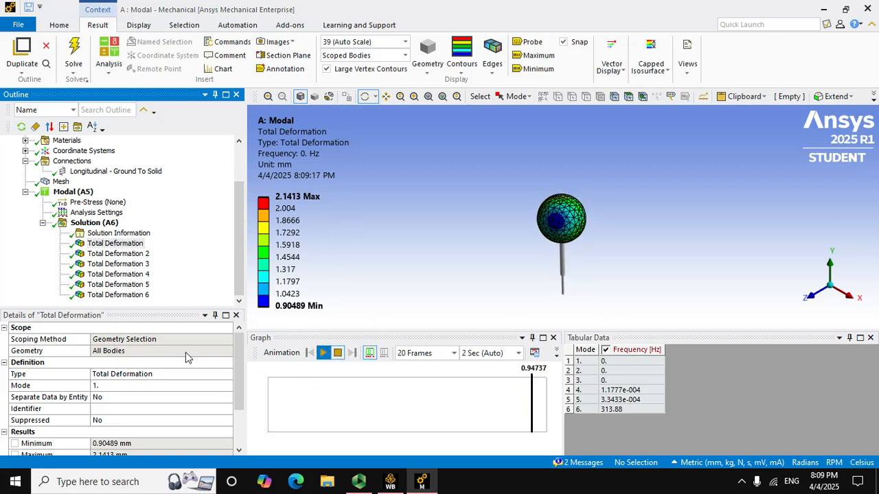
{"action": "left_click", "coordinate": [137, 254]}
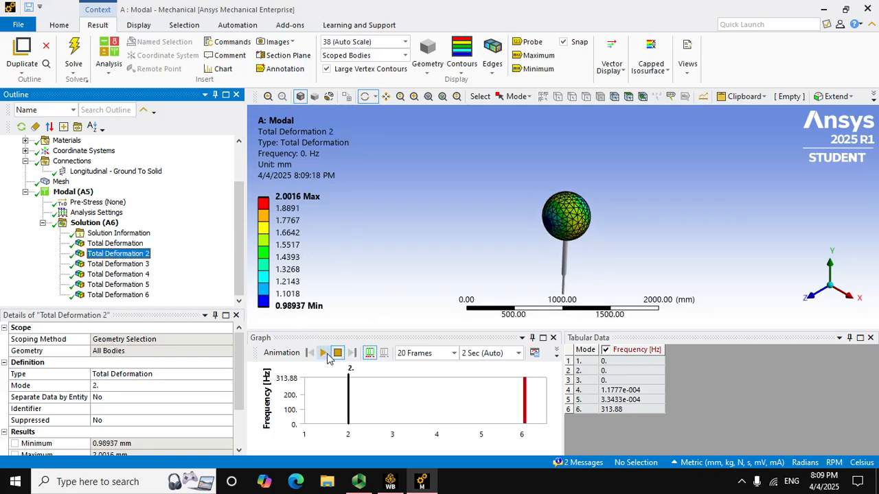
{"action": "left_click", "coordinate": [323, 353]}
{"action": "left_click", "coordinate": [337, 352]}
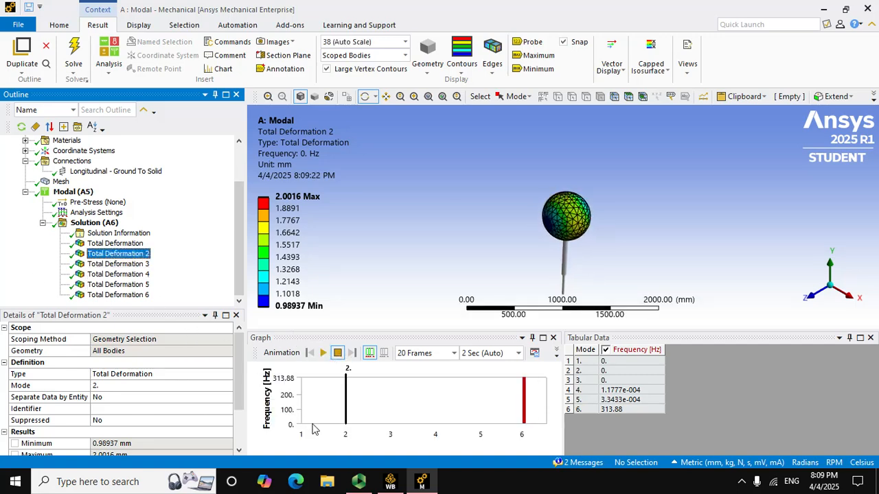
{"action": "left_click", "coordinate": [358, 481]}
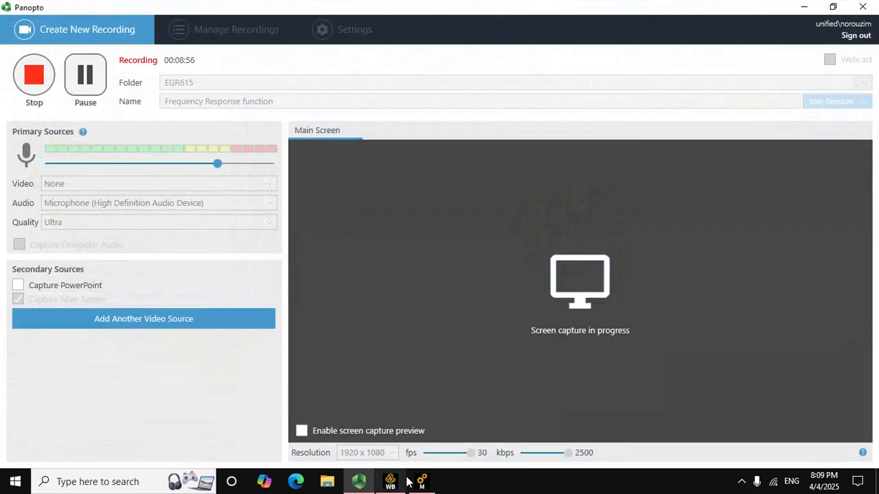
{"action": "left_click", "coordinate": [414, 480]}
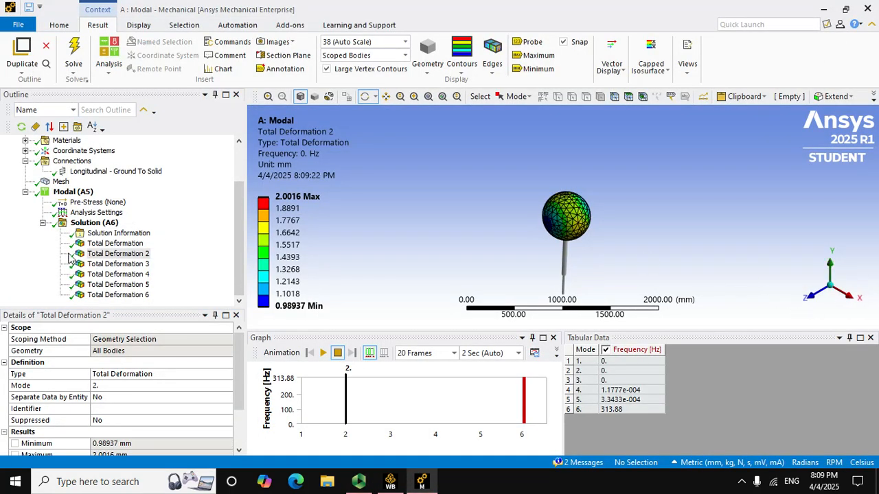
Add a Displacement support to the Modal analysis with X and Z components of 0 mm, leaving Y free.
{"action": "right_click", "coordinate": [85, 194]}
{"action": "mouse_move", "coordinate": [194, 199]}
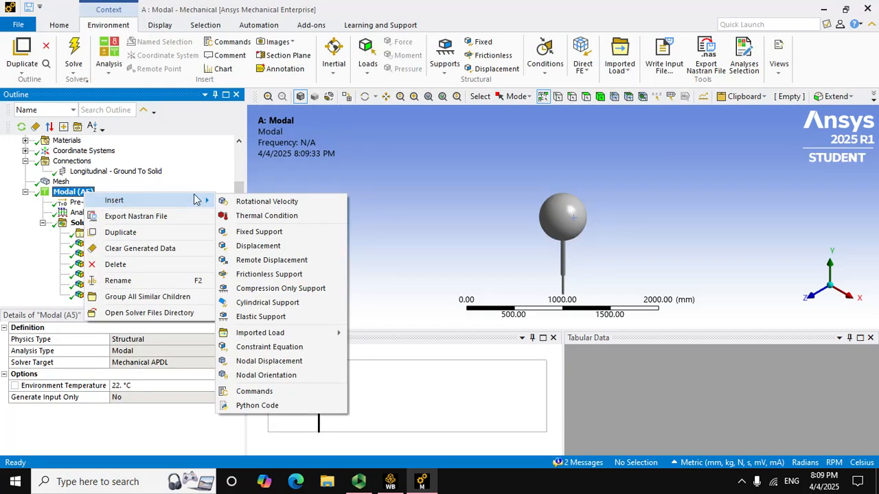
{"action": "left_click", "coordinate": [266, 246]}
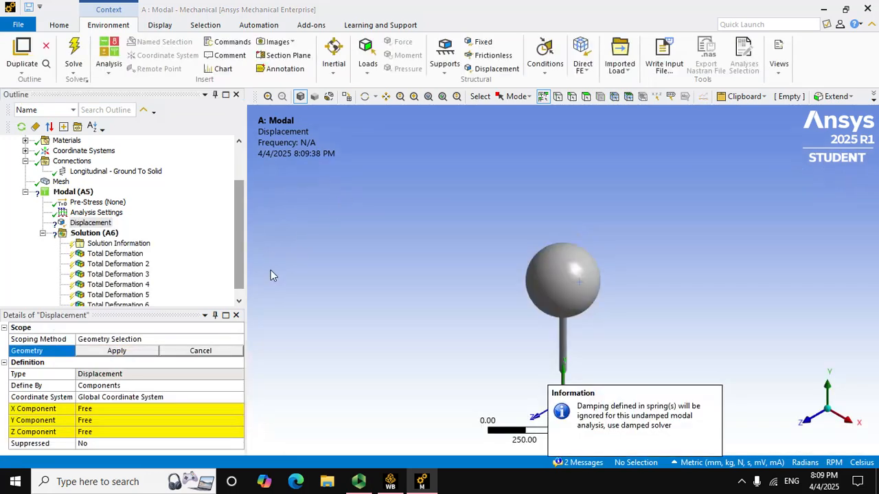
{"action": "left_click", "coordinate": [169, 410]}
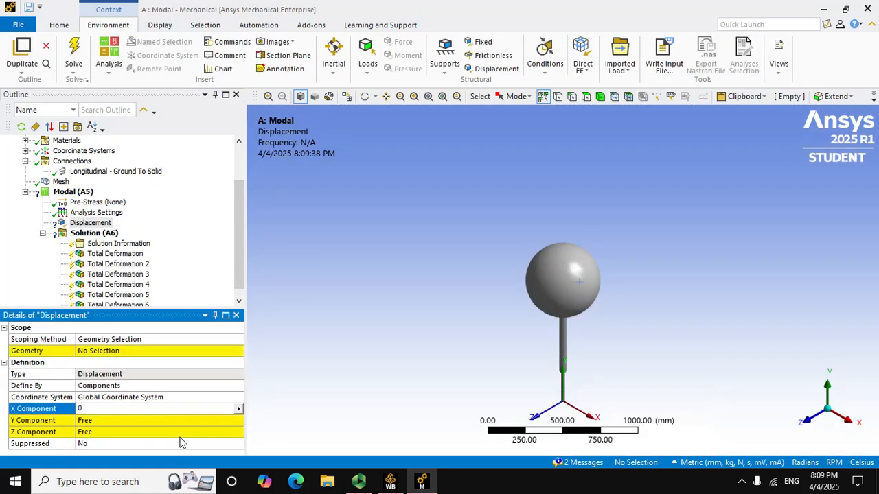
{"action": "left_click", "coordinate": [180, 432]}
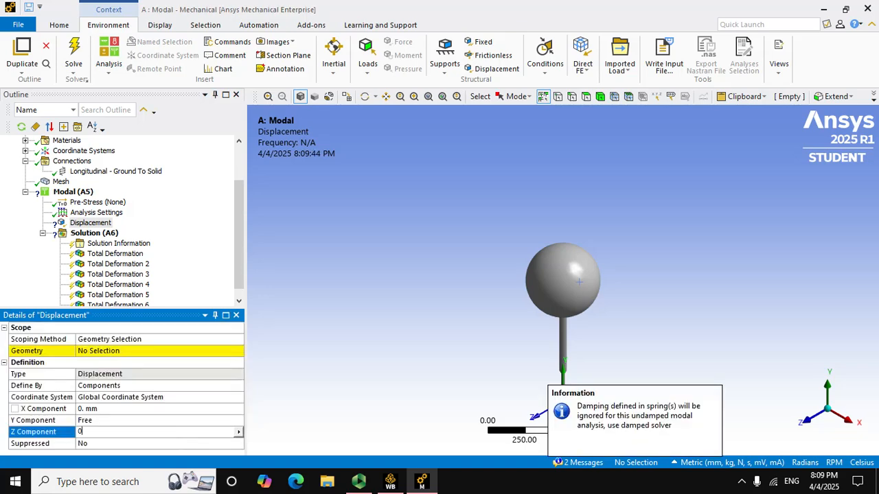
{"action": "key", "text": "Return"}
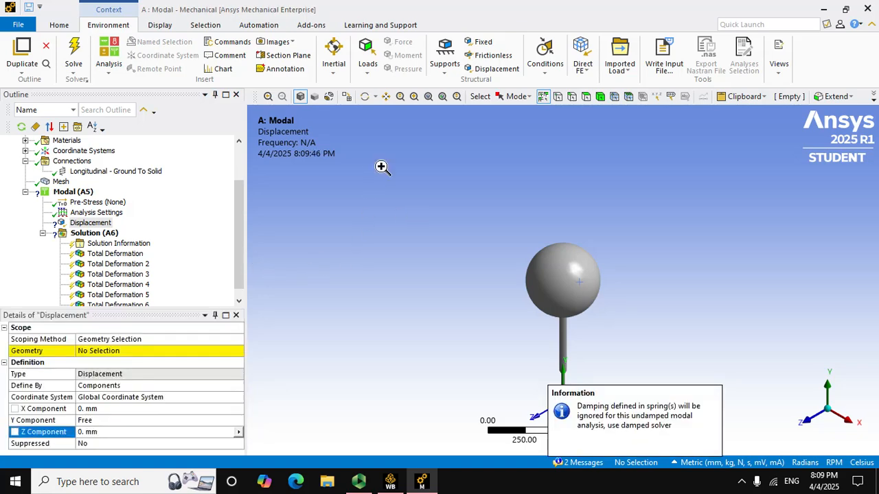
Scope the Displacement support to the sphere's face.
{"action": "right_click", "coordinate": [380, 165]}
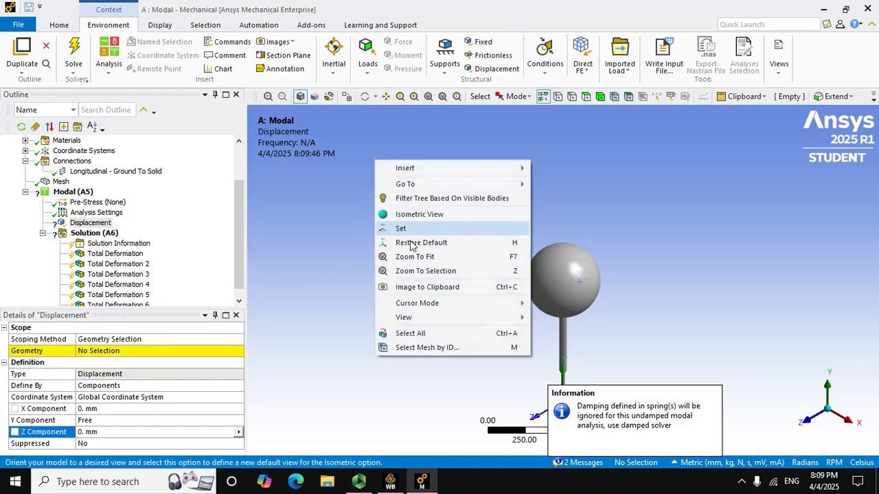
{"action": "left_click", "coordinate": [395, 334]}
{"action": "left_click", "coordinate": [120, 350]}
{"action": "left_click", "coordinate": [103, 351]}
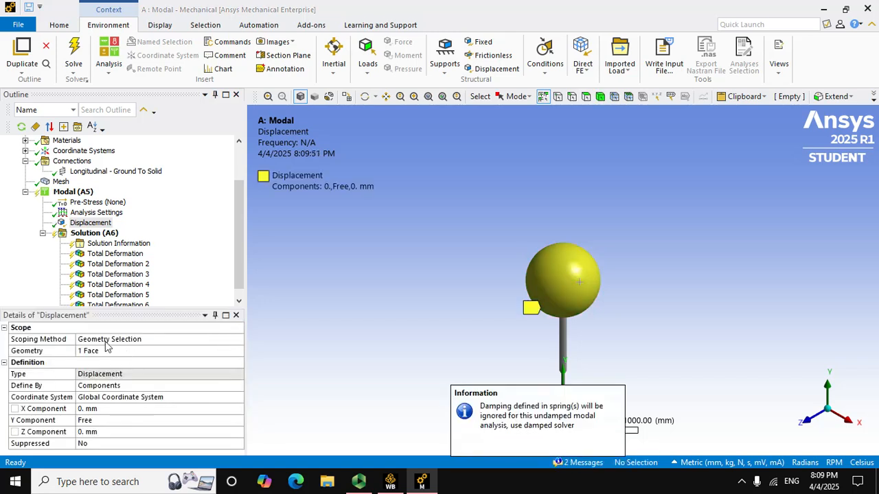
Solve the modal analysis again with the Displacement support applied.
{"action": "left_click_drag", "start_coordinate": [242, 215], "coordinate": [242, 273]}
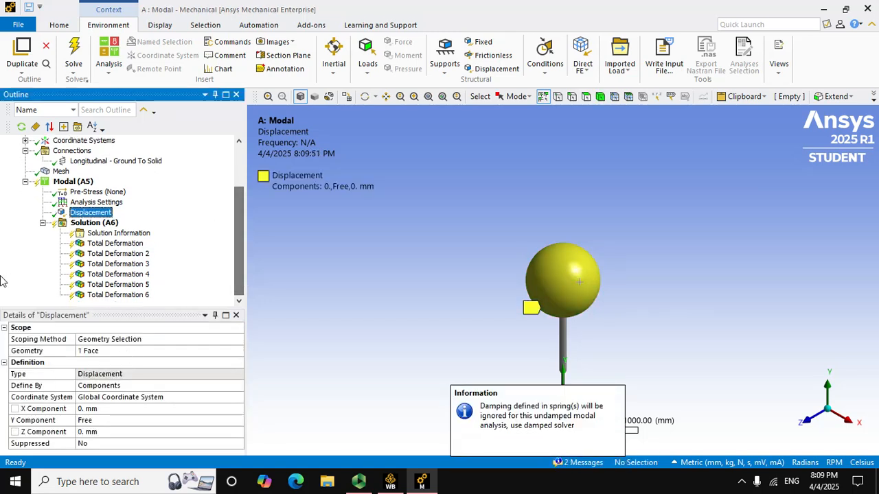
{"action": "left_click", "coordinate": [90, 222]}
{"action": "right_click", "coordinate": [82, 223]}
{"action": "left_click", "coordinate": [116, 246]}
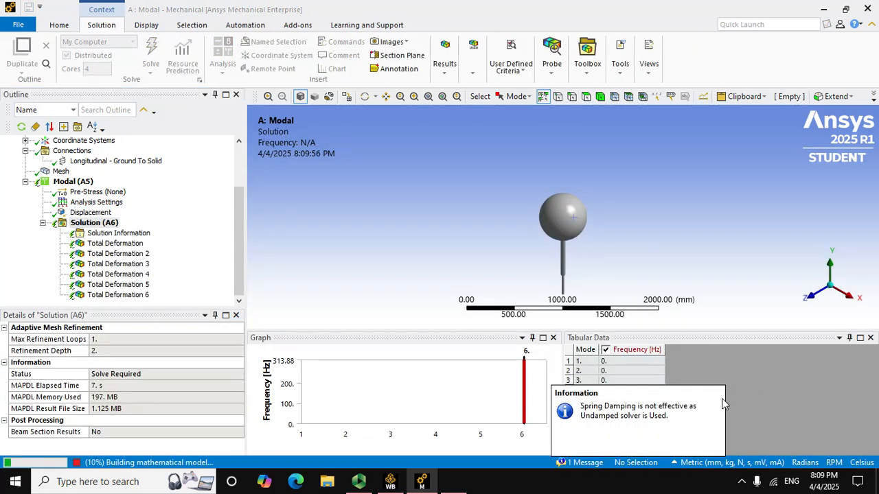
{"action": "left_click", "coordinate": [740, 368]}
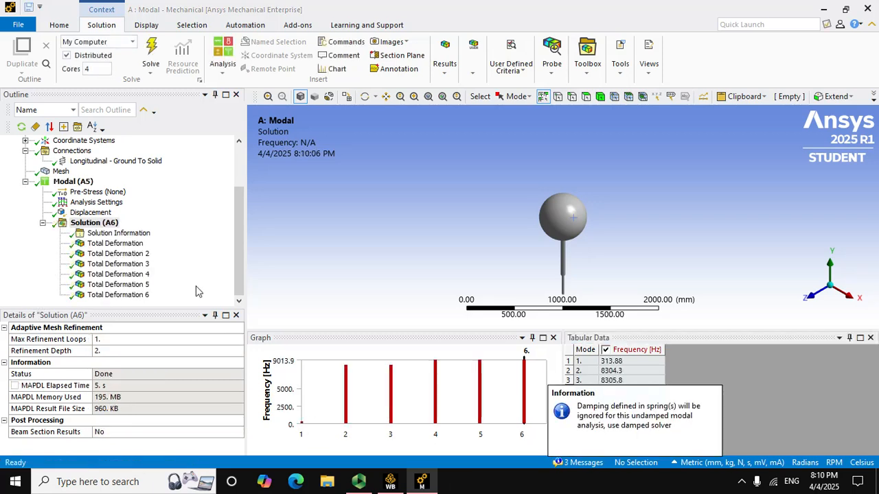
Examine the new solution's frequencies for modes 1 and 2 in the frequency table.
{"action": "left_click", "coordinate": [96, 233]}
{"action": "left_click", "coordinate": [110, 223]}
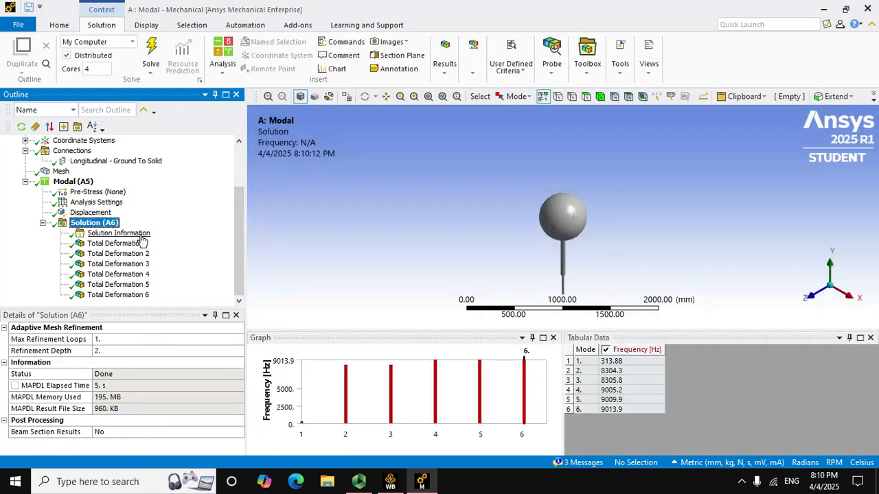
{"action": "left_click", "coordinate": [602, 362]}
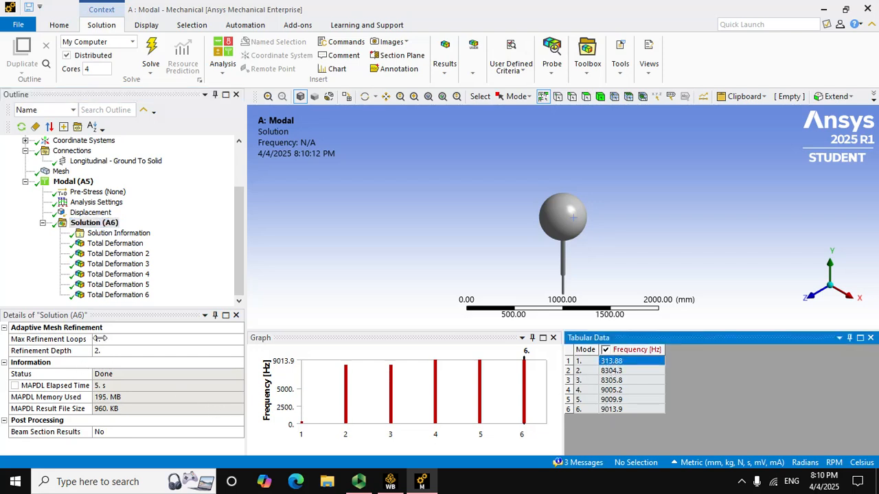
{"action": "left_click", "coordinate": [633, 372]}
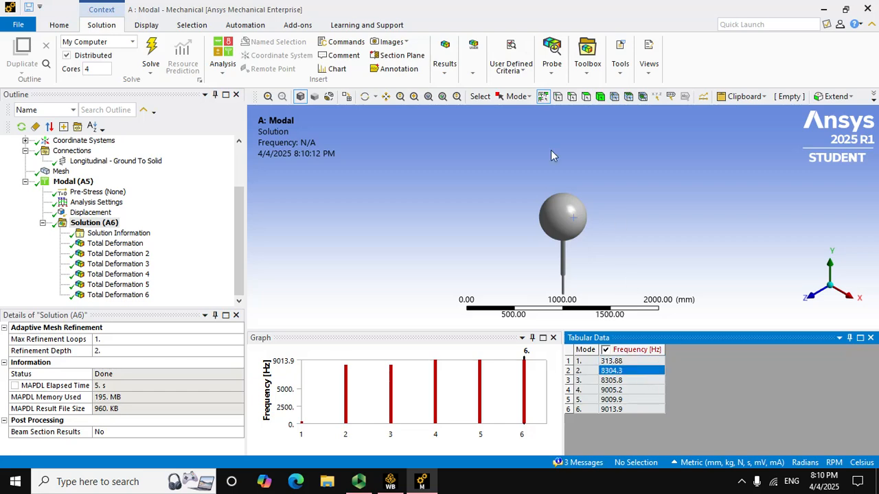
Animate the first mode's total deformation and inspect the sphere's motion on the spring up close.
{"action": "left_click", "coordinate": [115, 243]}
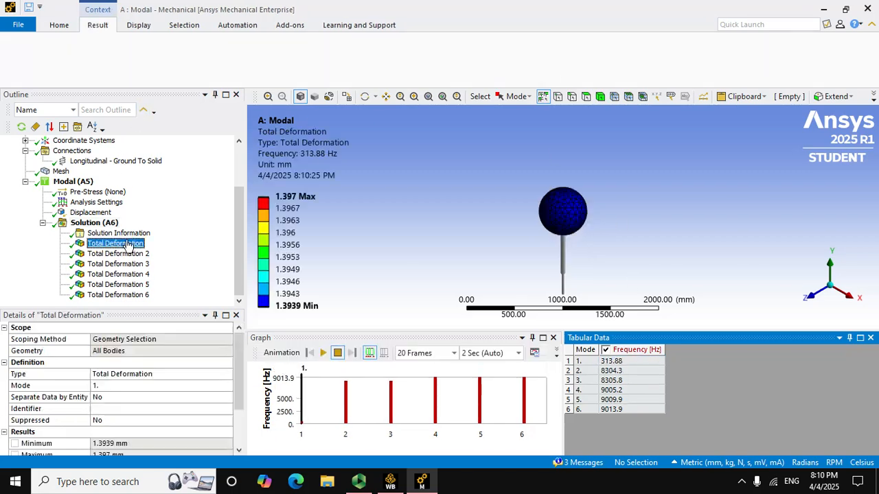
{"action": "left_click", "coordinate": [322, 352]}
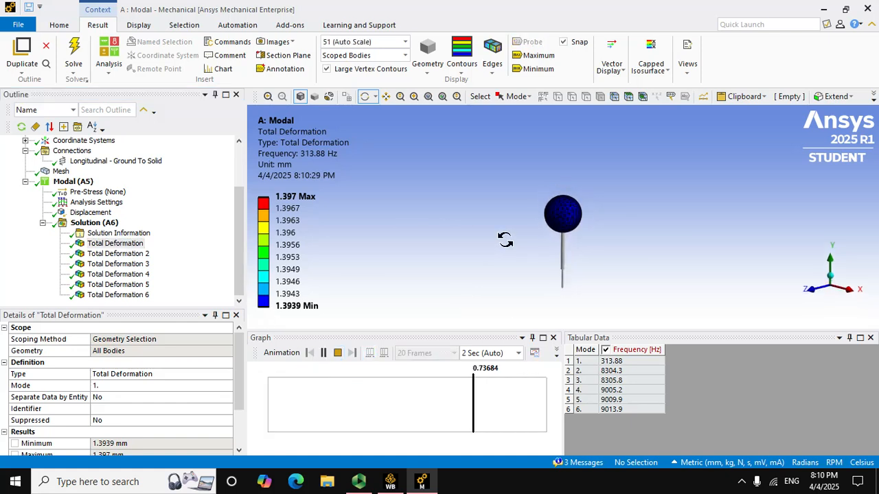
{"action": "left_click_drag", "start_coordinate": [504, 254], "coordinate": [499, 234]}
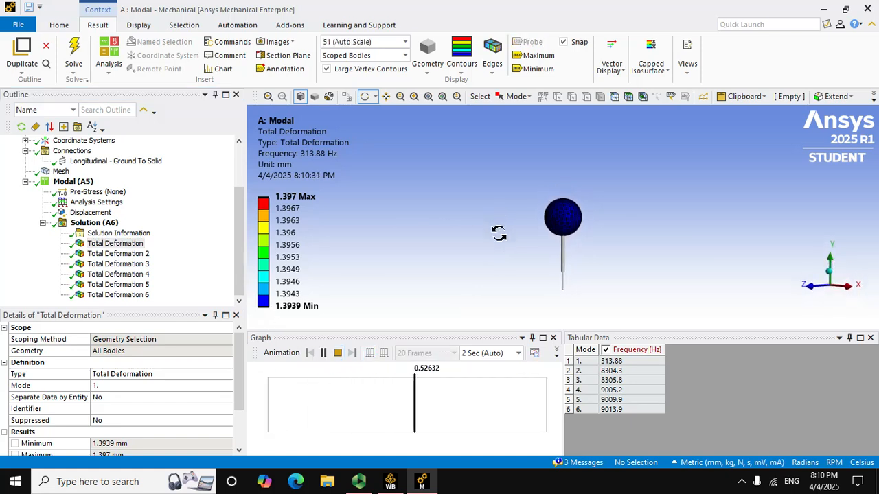
{"action": "scroll", "coordinate": [617, 260], "scroll_direction": "up", "scroll_amount": 5}
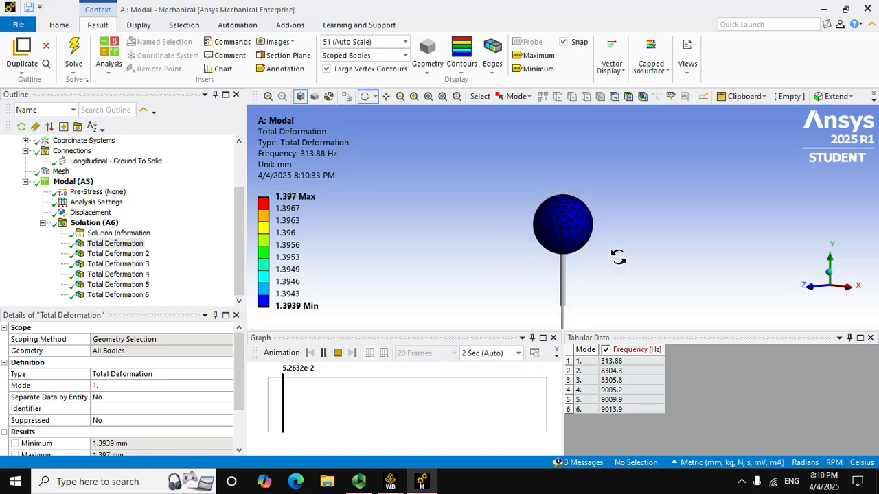
Animate the total deformation of mode 2 and view mode 3, comparing their motion with the first mode.
{"action": "scroll", "coordinate": [641, 306], "scroll_direction": "down", "scroll_amount": 4}
{"action": "left_click_drag", "start_coordinate": [641, 306], "coordinate": [641, 291]}
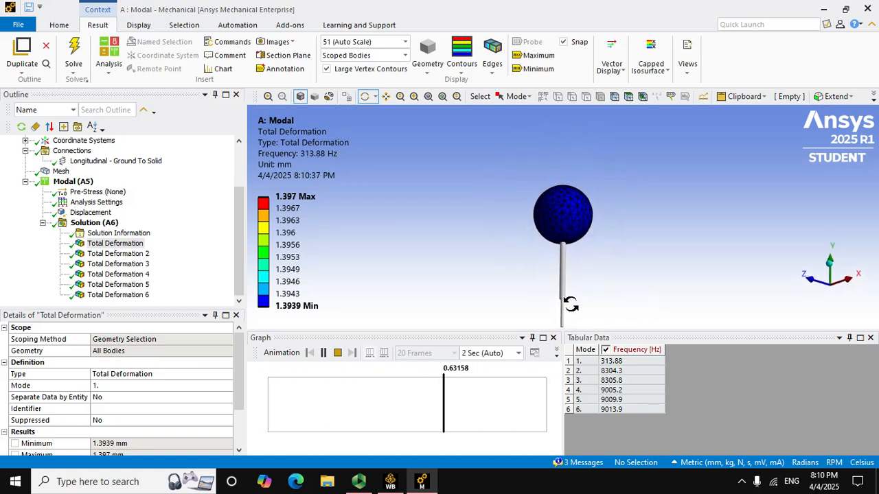
{"action": "left_click", "coordinate": [120, 253]}
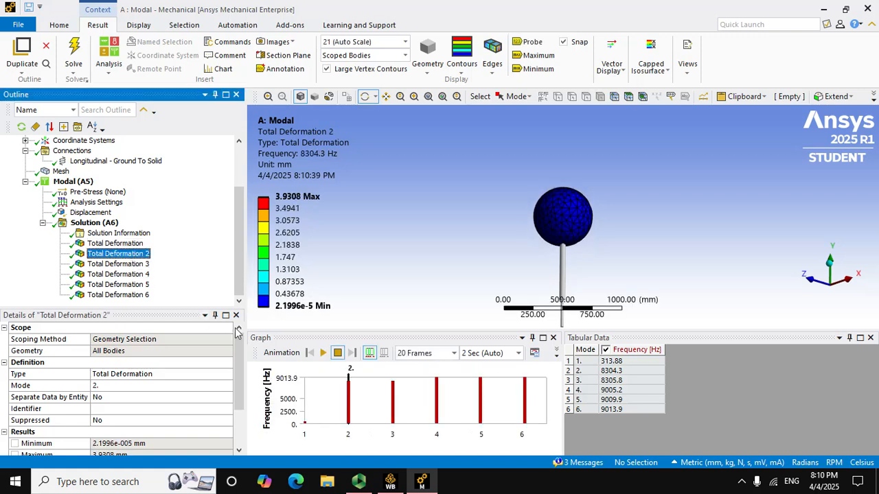
{"action": "left_click", "coordinate": [324, 355]}
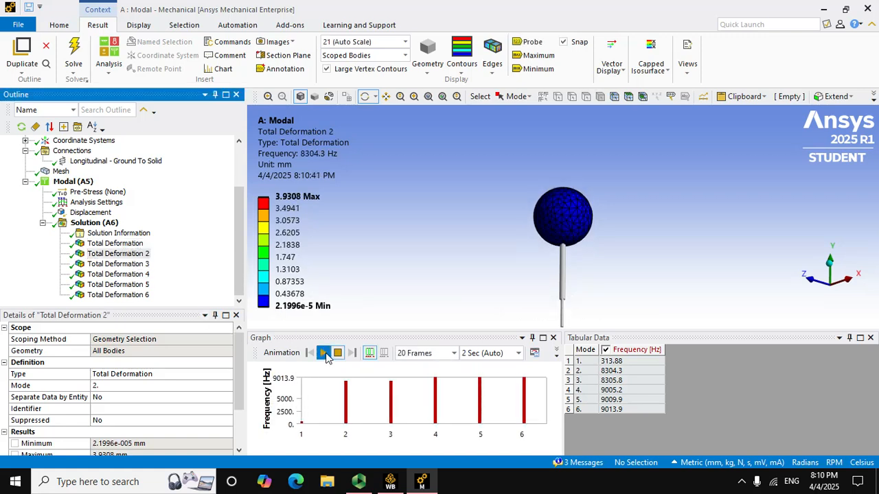
{"action": "left_click", "coordinate": [324, 353]}
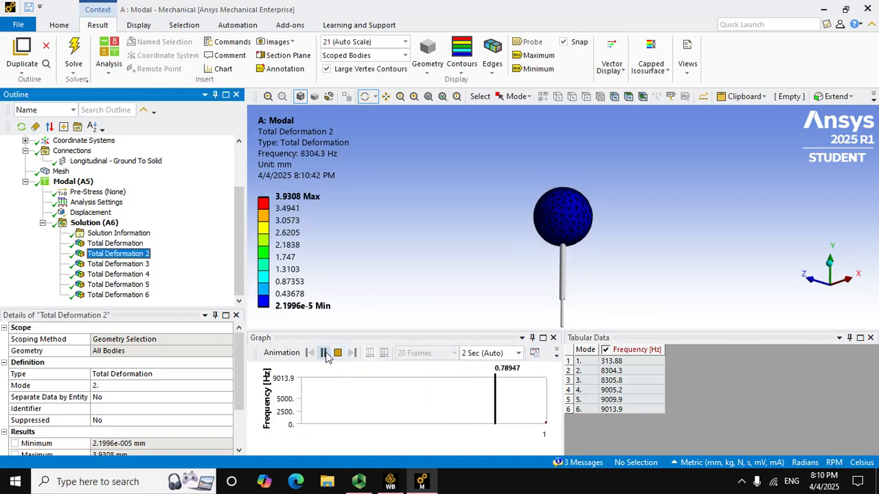
{"action": "left_click", "coordinate": [118, 264]}
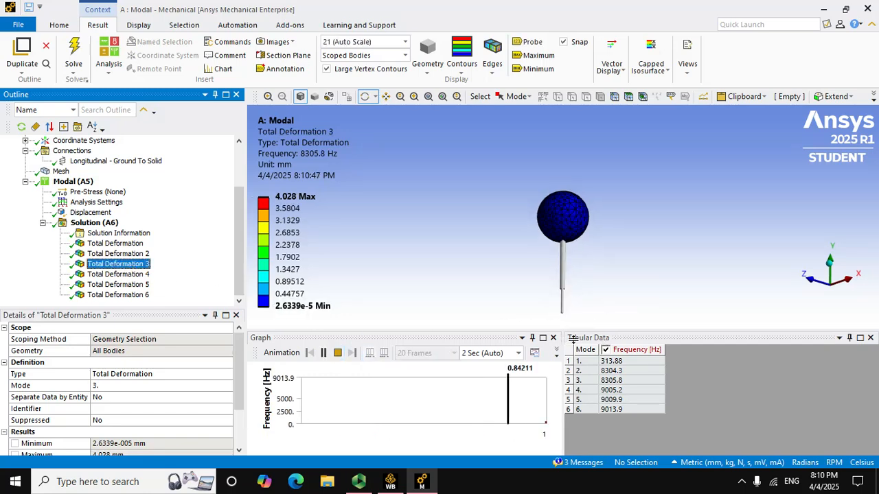
{"action": "left_click", "coordinate": [337, 353]}
{"action": "left_click", "coordinate": [113, 244]}
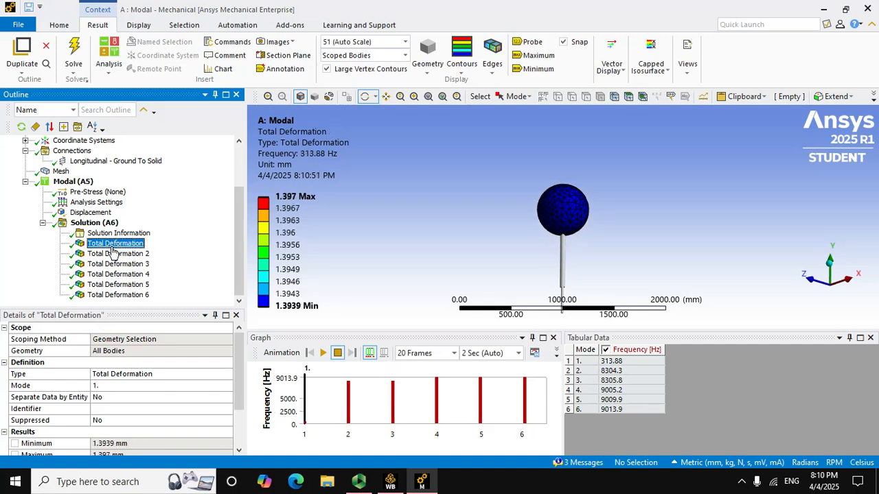
Delete the Total Deformation 2 through Total Deformation 6 results from the modal solution.
{"action": "left_click", "coordinate": [117, 255]}
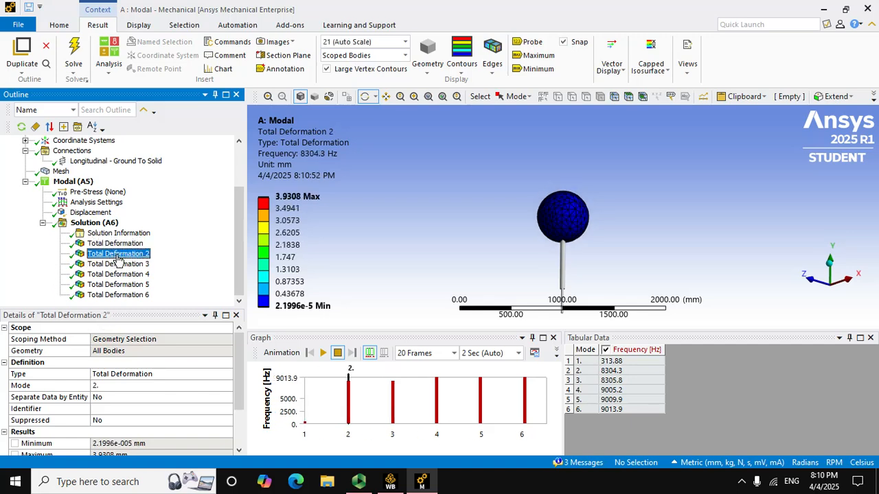
{"action": "left_click", "coordinate": [118, 263], "text": "ctrl"}
{"action": "key", "text": "shift+Down"}
{"action": "key", "text": "shift+Down"}
{"action": "key", "text": "shift+Down"}
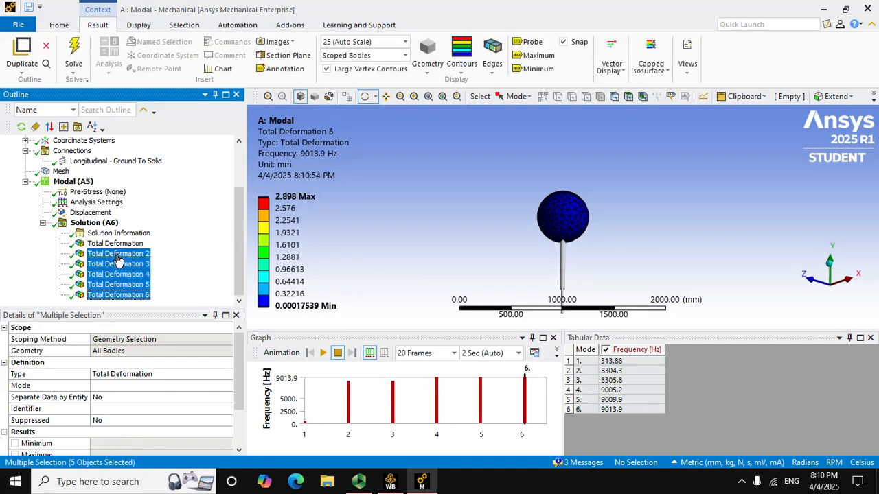
{"action": "right_click", "coordinate": [118, 260]}
{"action": "left_click", "coordinate": [146, 375]}
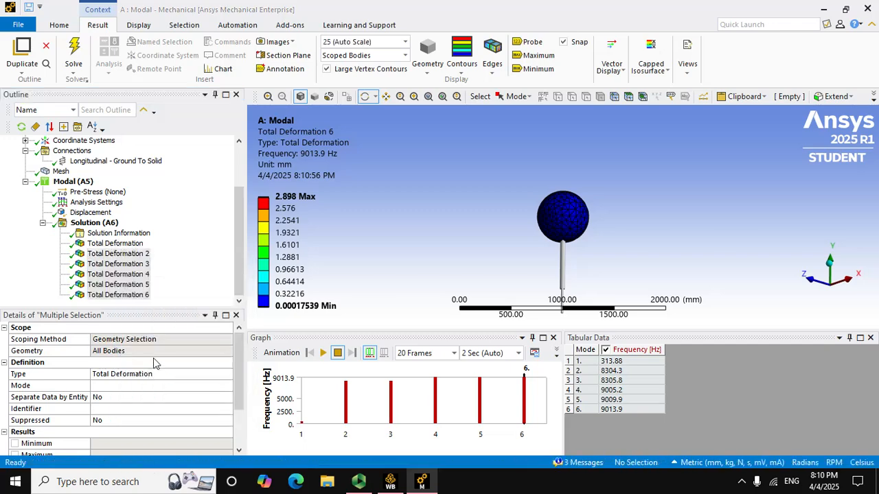
{"action": "left_click", "coordinate": [441, 286]}
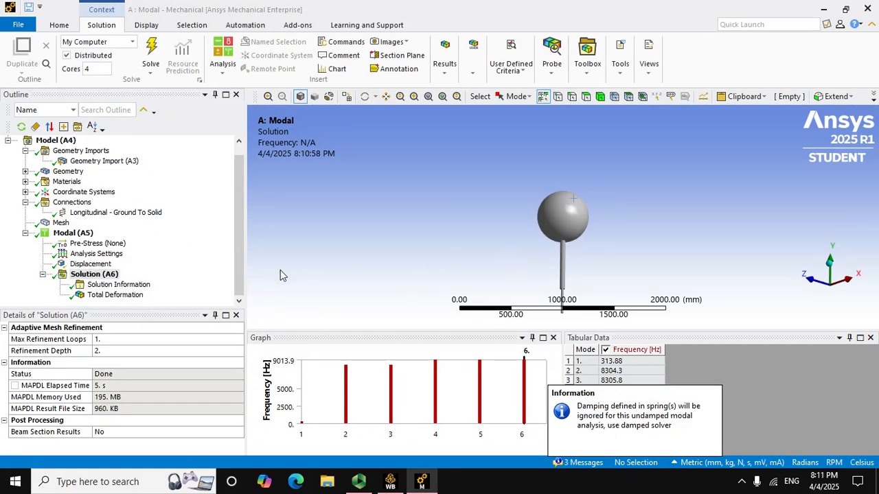
Set the modal analysis's maximum modes to find to 1 and solve it again.
{"action": "left_click", "coordinate": [97, 254]}
{"action": "left_click", "coordinate": [143, 340]}
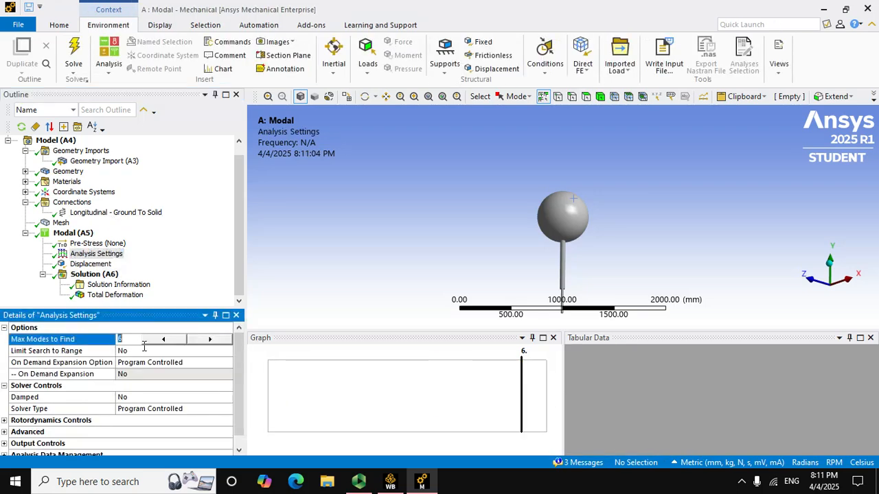
{"action": "left_click", "coordinate": [169, 253]}
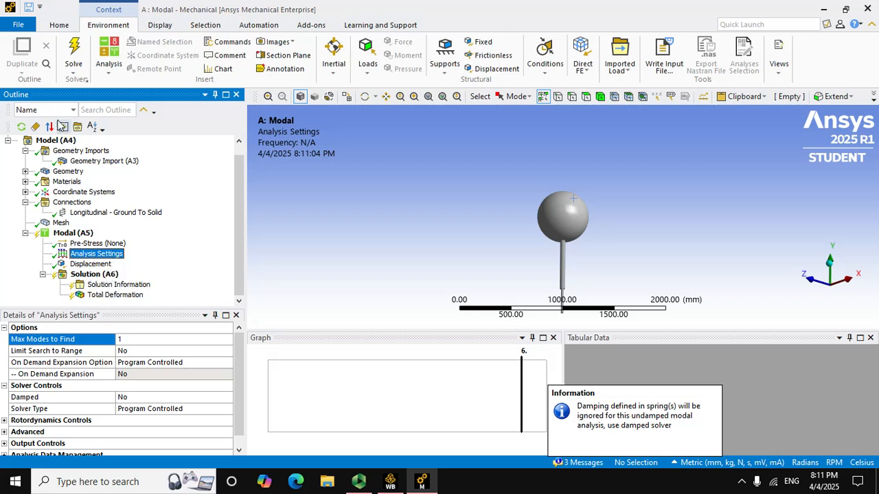
{"action": "left_click", "coordinate": [74, 67]}
{"action": "left_click", "coordinate": [273, 177]}
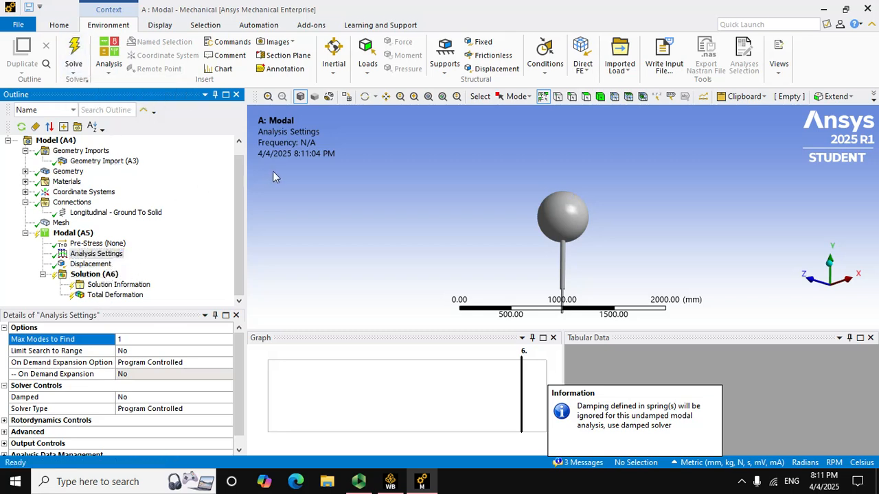
{"action": "left_click", "coordinate": [74, 55]}
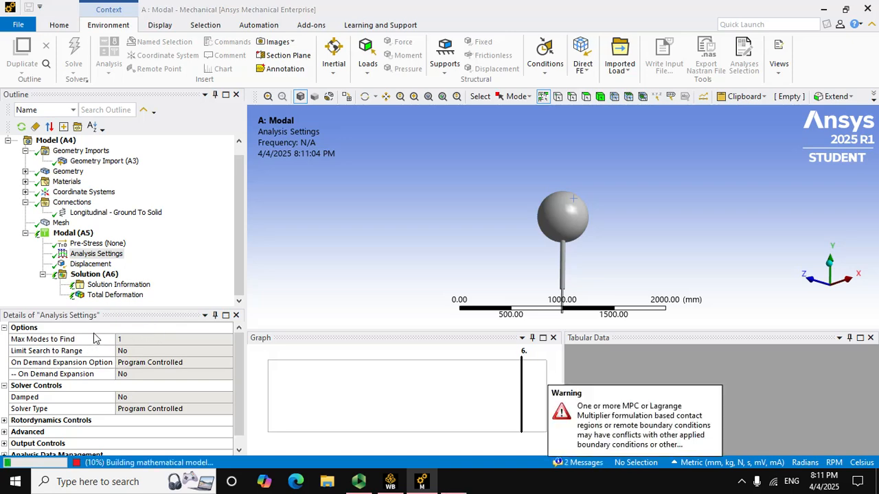
Review the remaining total deformation result of the single-mode solution and play its animation.
{"action": "left_click", "coordinate": [113, 284]}
{"action": "left_click", "coordinate": [111, 294]}
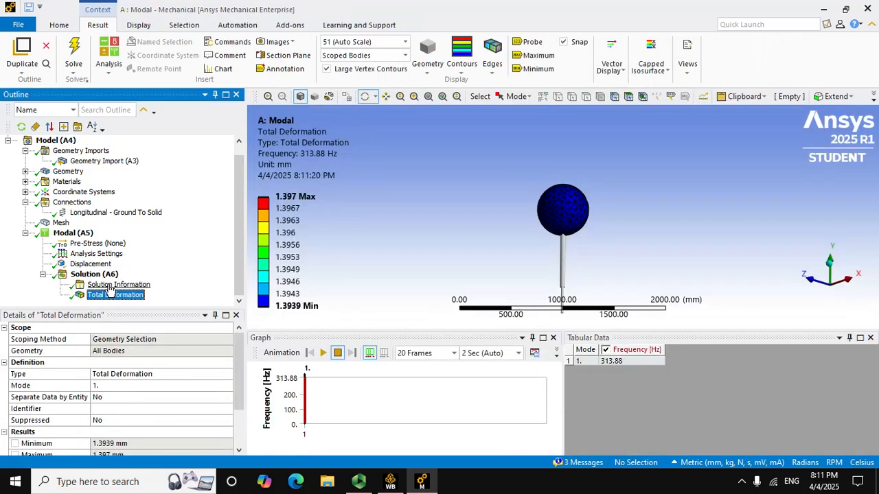
{"action": "left_click", "coordinate": [322, 352]}
{"action": "left_click", "coordinate": [338, 353]}
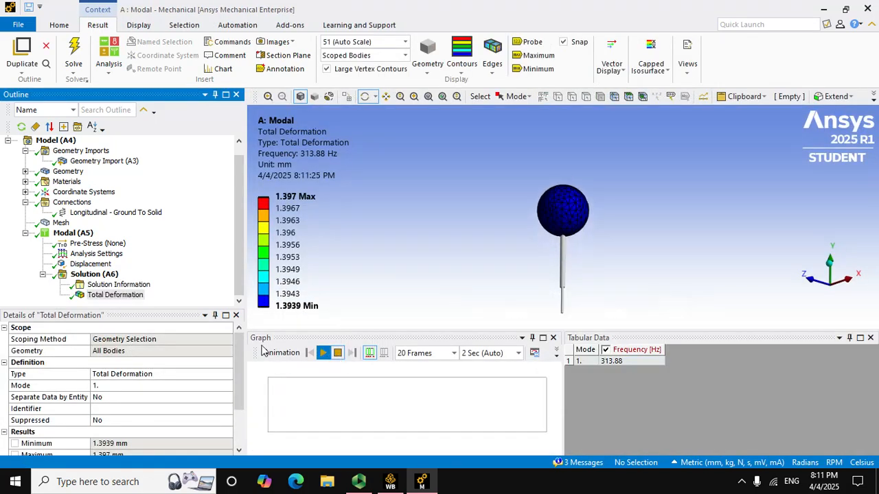
{"action": "scroll", "coordinate": [237, 275], "scroll_direction": "up", "scroll_amount": 1}
{"action": "scroll", "coordinate": [240, 278], "scroll_direction": "down", "scroll_amount": 1}
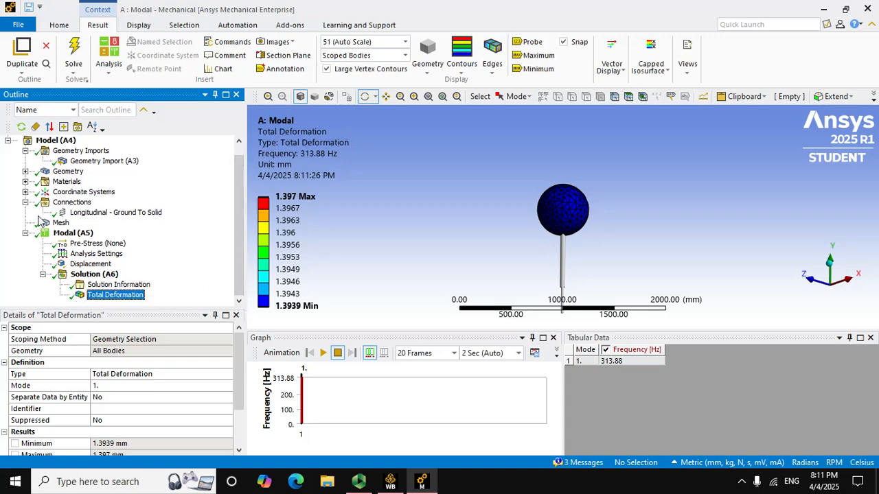
Add a Harmonic Response analysis with a frequency range of 200 to 800 Hz and 600 solution intervals.
{"action": "left_click", "coordinate": [109, 54]}
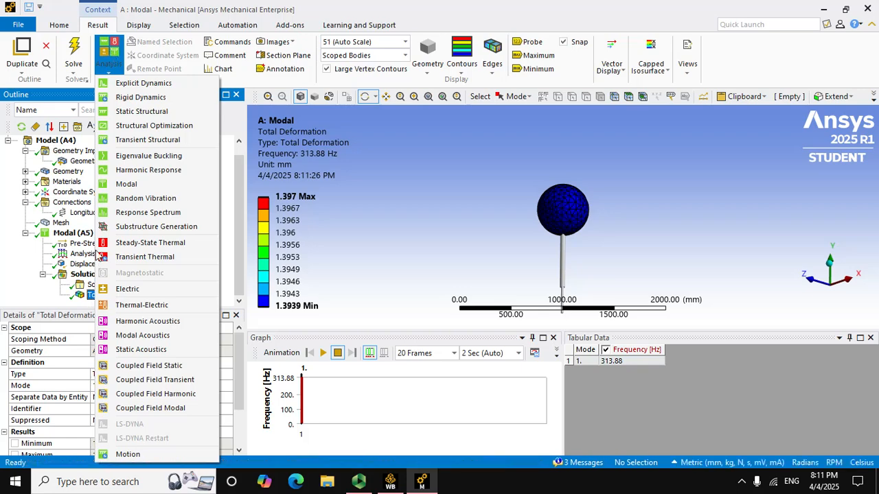
{"action": "left_click", "coordinate": [131, 169]}
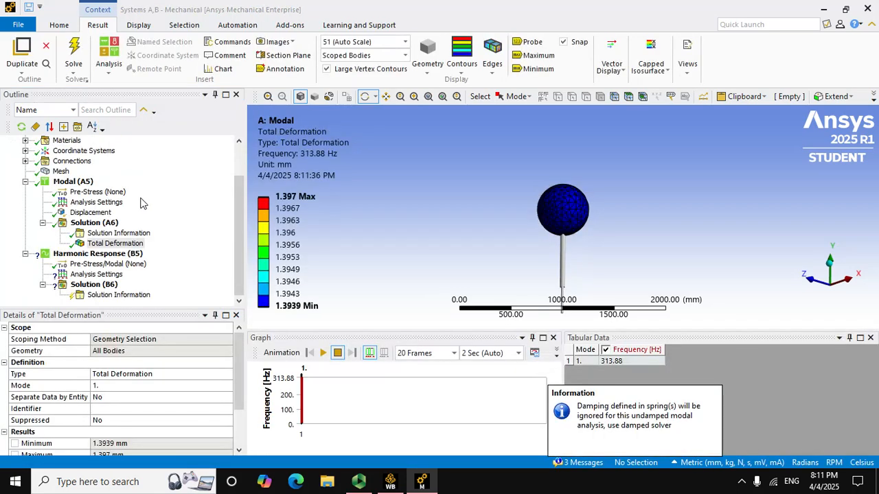
{"action": "left_click", "coordinate": [90, 276]}
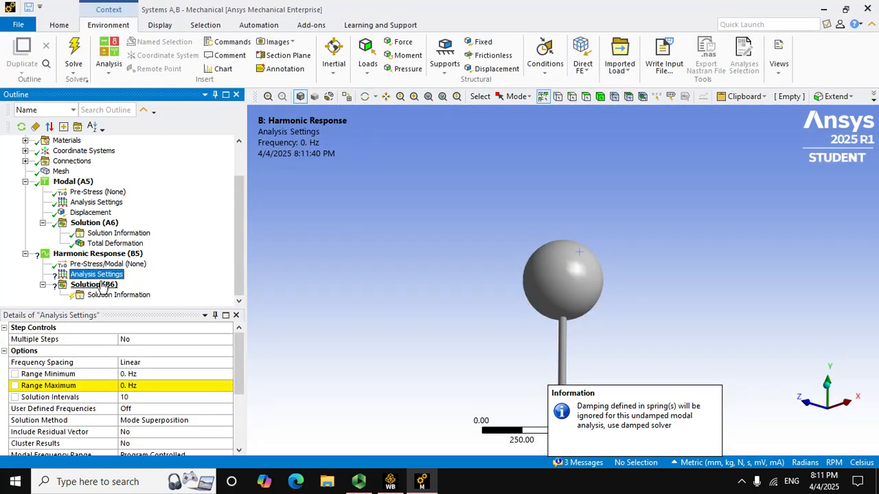
{"action": "left_click", "coordinate": [155, 373]}
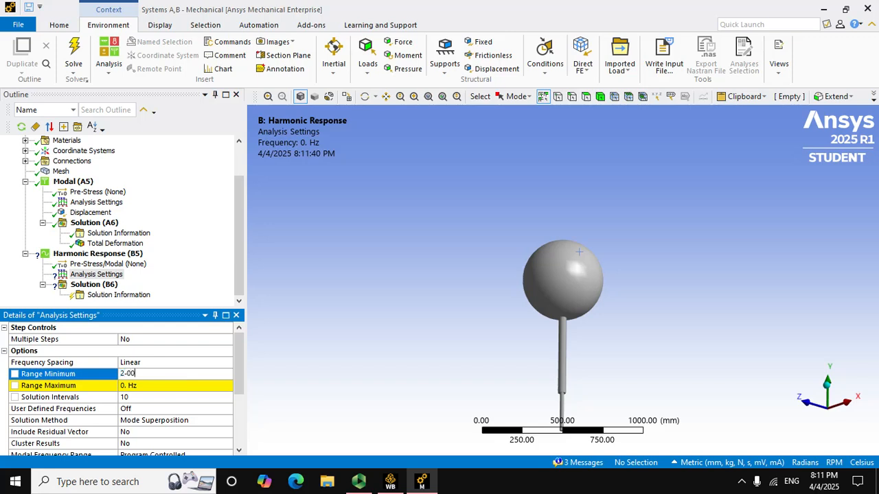
{"action": "type", "text": "00"}
{"action": "key", "text": "Tab"}
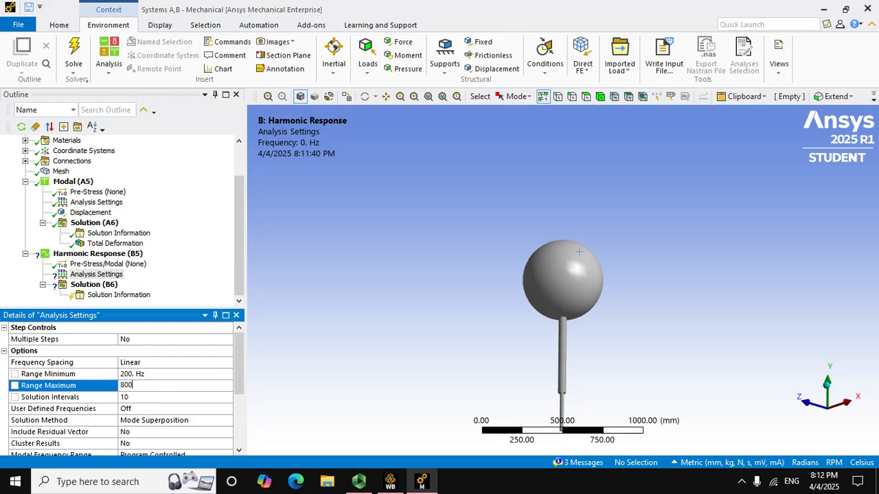
{"action": "type", "text": "800"}
{"action": "key", "text": "Tab"}
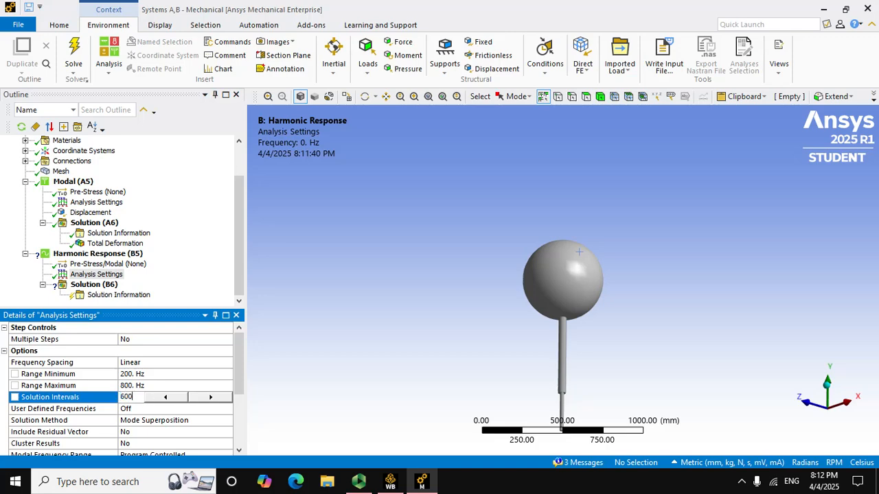
{"action": "left_click", "coordinate": [174, 274]}
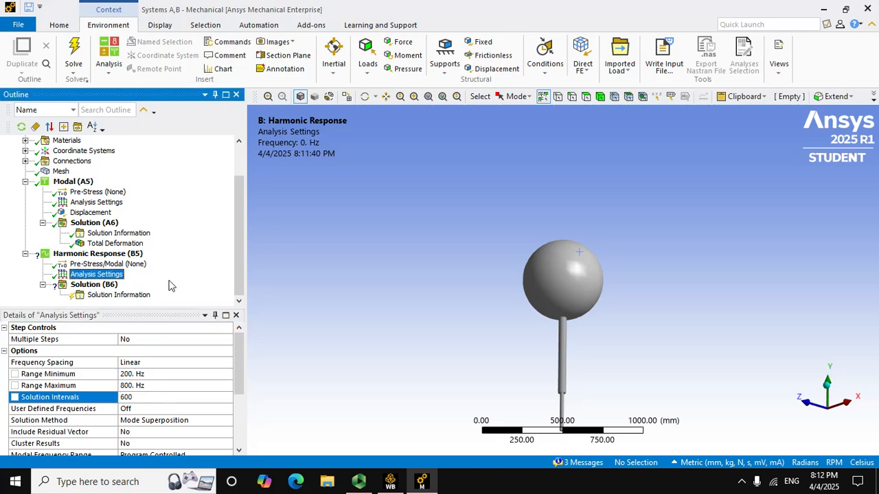
Insert a deformation Frequency Response result in the harmonic solution and scope it to the sphere's face.
{"action": "right_click", "coordinate": [116, 287]}
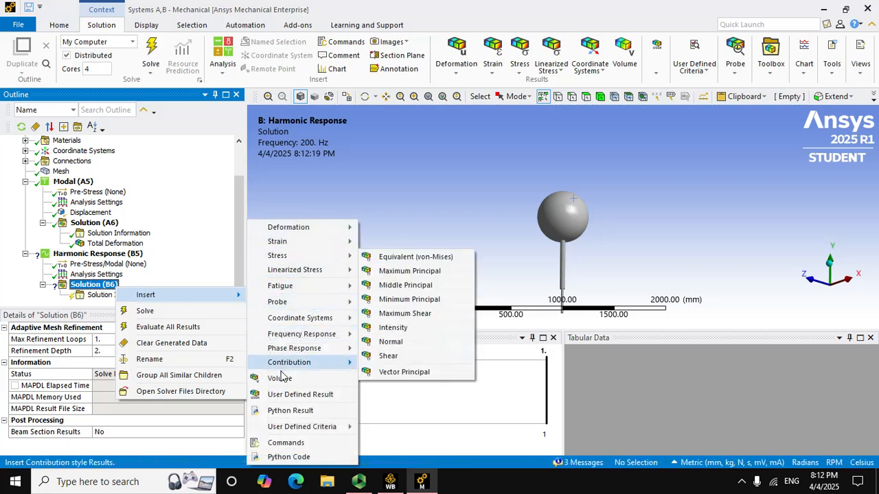
{"action": "mouse_move", "coordinate": [309, 337]}
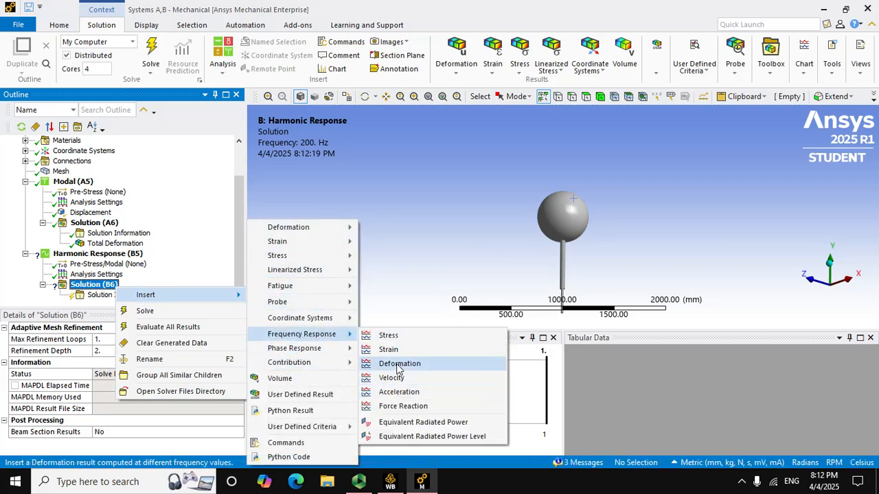
{"action": "left_click", "coordinate": [398, 366]}
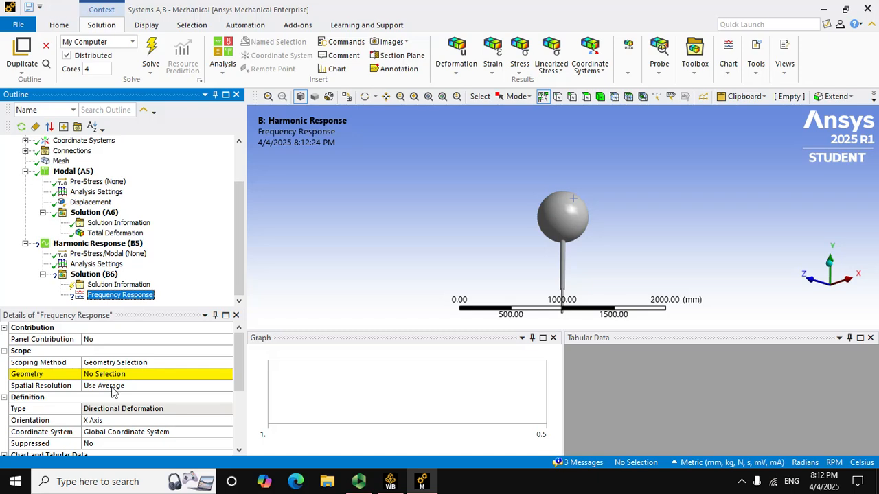
{"action": "left_click", "coordinate": [113, 377]}
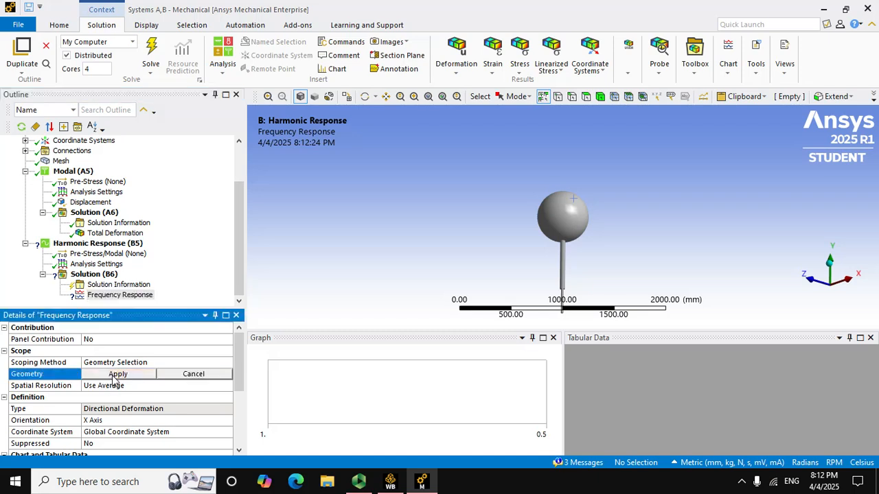
{"action": "left_click", "coordinate": [560, 215]}
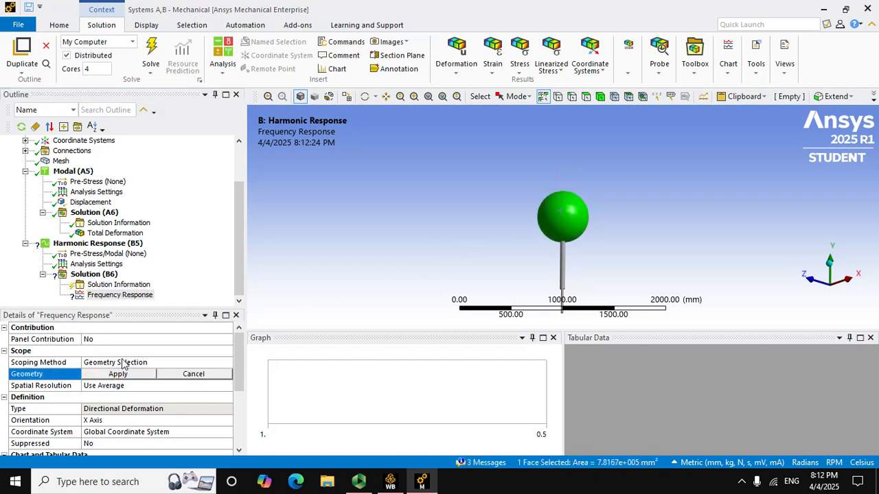
{"action": "left_click", "coordinate": [119, 375]}
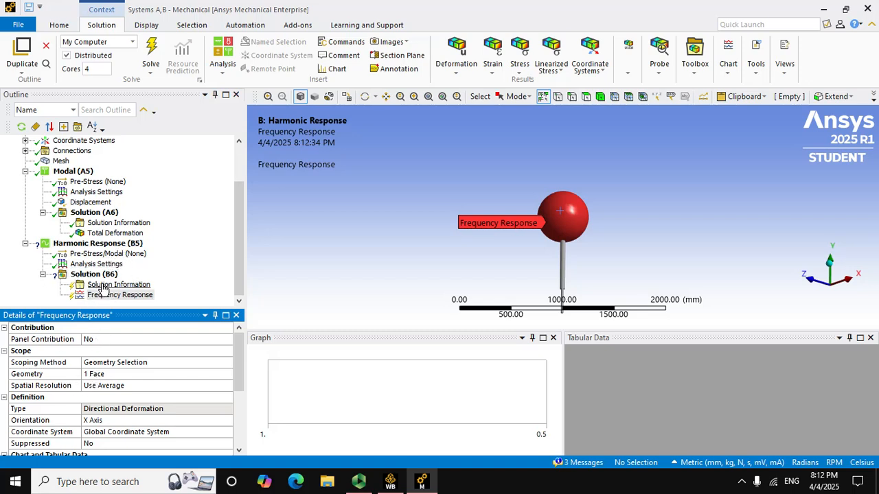
Add a Force load to the Harmonic Response analysis and define it by components.
{"action": "left_click", "coordinate": [97, 244]}
{"action": "right_click", "coordinate": [97, 243]}
{"action": "mouse_move", "coordinate": [224, 249]}
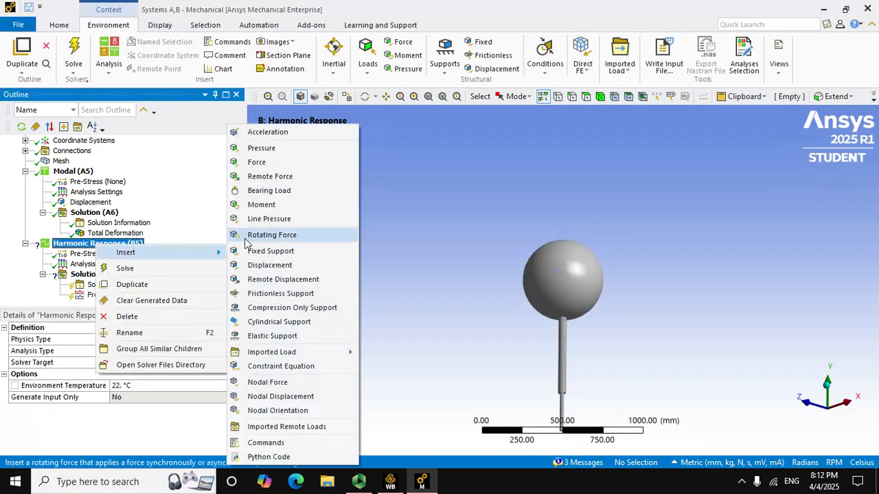
{"action": "left_click", "coordinate": [261, 164]}
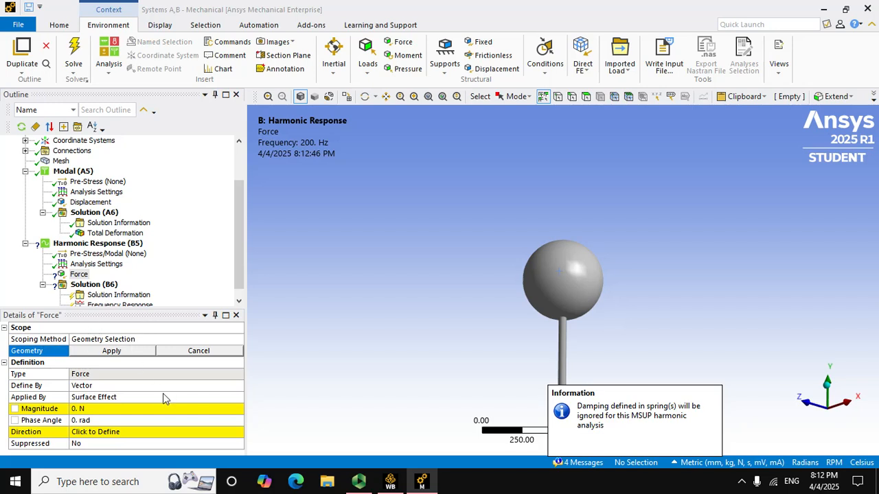
{"action": "left_click", "coordinate": [166, 387]}
{"action": "left_click", "coordinate": [237, 387]}
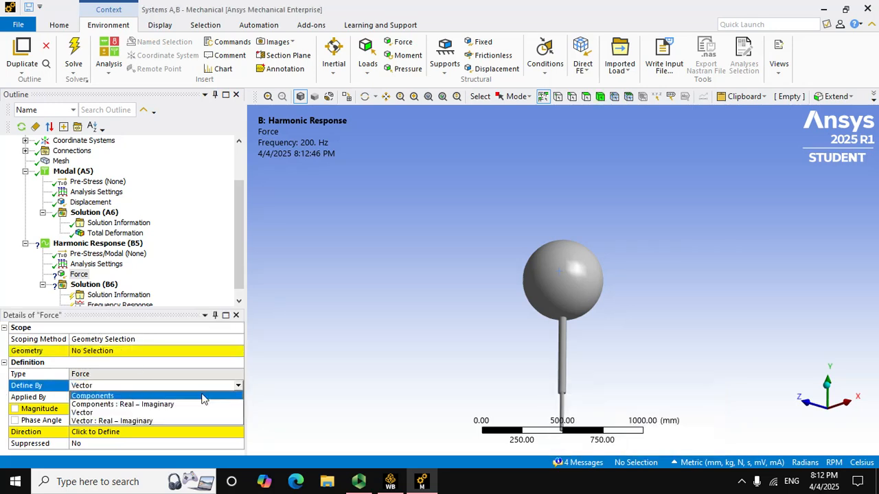
{"action": "left_click", "coordinate": [146, 397]}
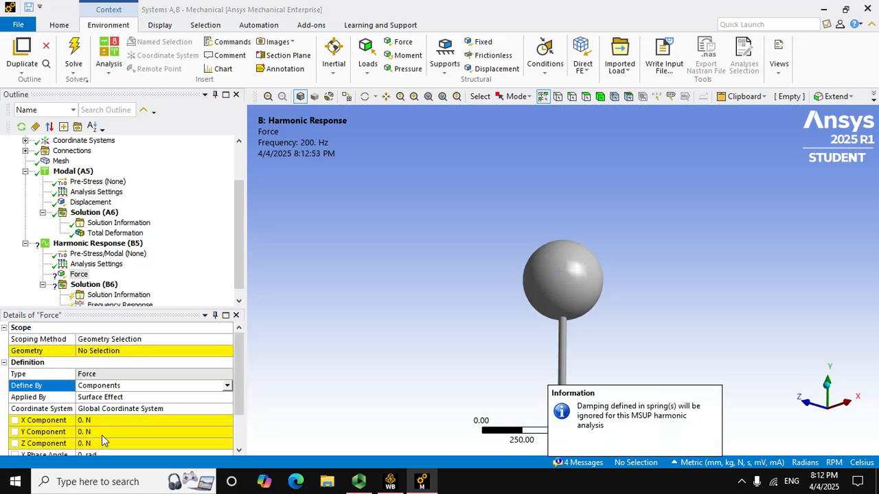
Set the force's Y component to 1000 N and scope the load to the sphere's face.
{"action": "left_click", "coordinate": [102, 435]}
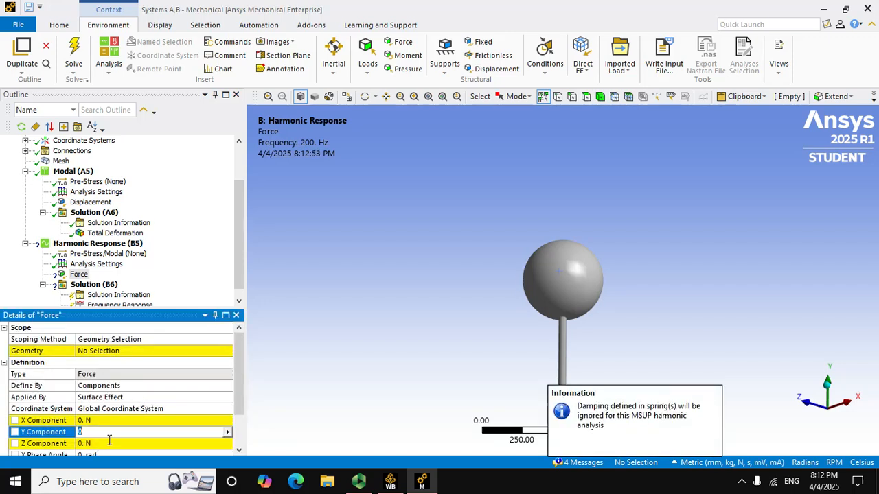
{"action": "scroll", "coordinate": [462, 273], "scroll_direction": "up", "scroll_amount": 2}
{"action": "middle_click", "coordinate": [464, 273]}
{"action": "scroll", "coordinate": [466, 273], "scroll_direction": "down", "scroll_amount": 5}
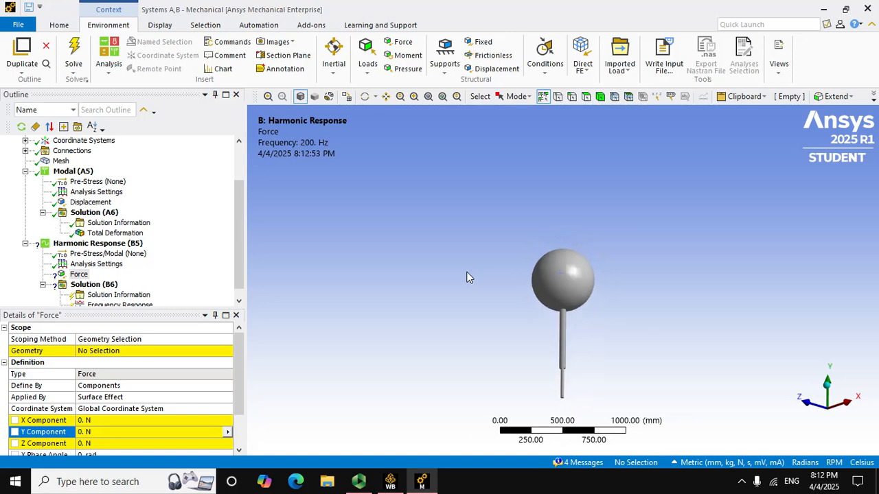
{"action": "left_click", "coordinate": [184, 442]}
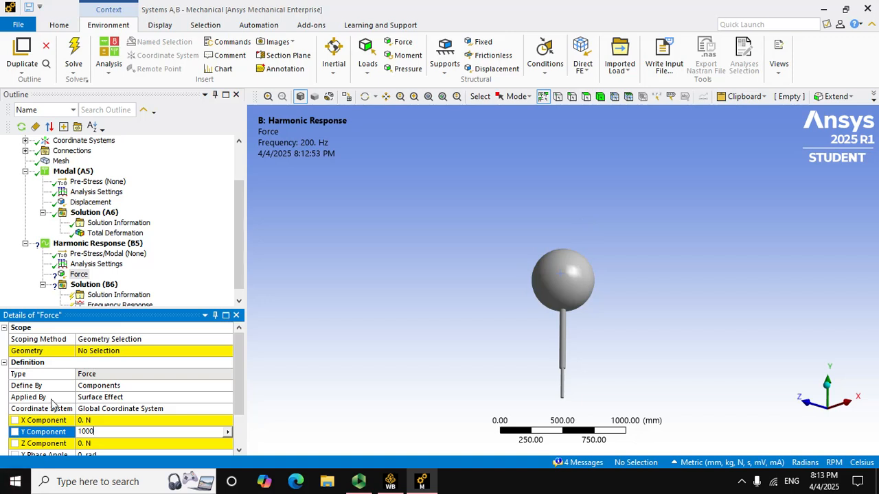
{"action": "key", "text": "Return"}
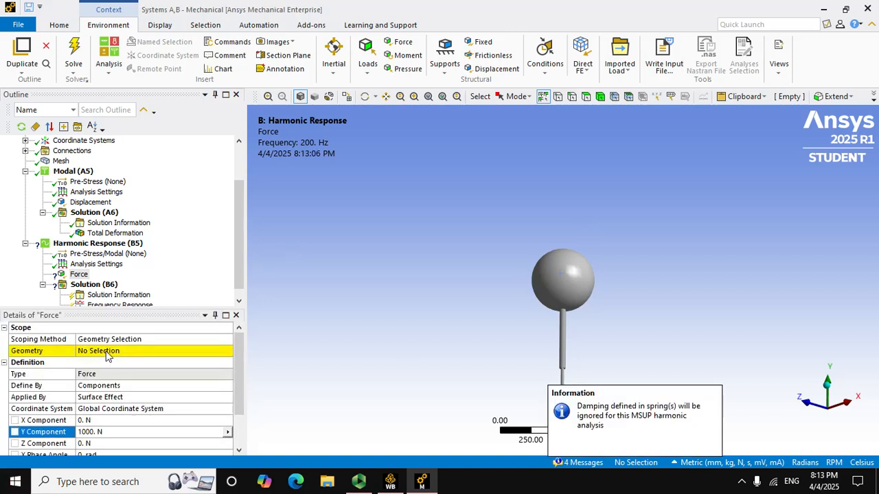
{"action": "left_click", "coordinate": [109, 351]}
{"action": "left_click", "coordinate": [572, 273]}
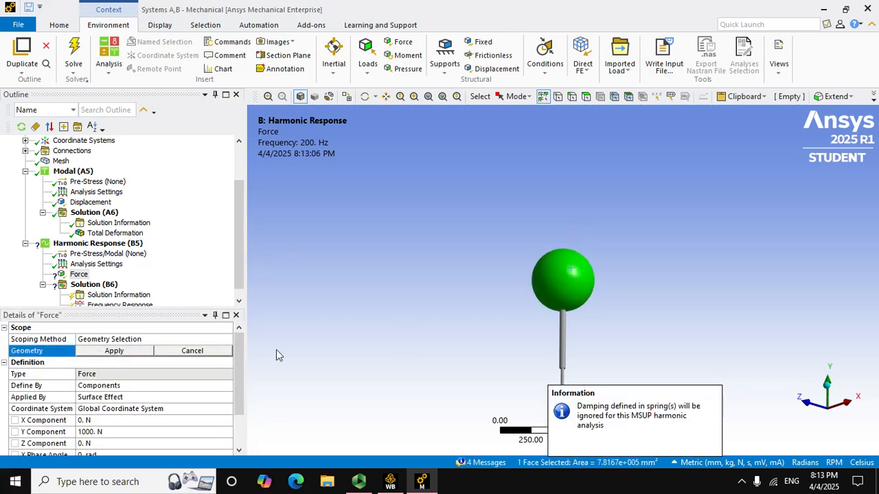
{"action": "left_click", "coordinate": [135, 351]}
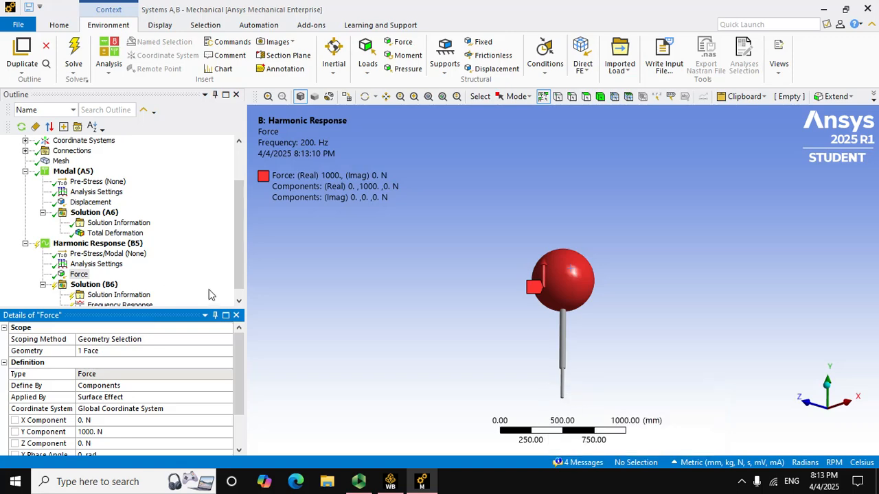
Solve the Harmonic Response analysis.
{"action": "left_click", "coordinate": [89, 274]}
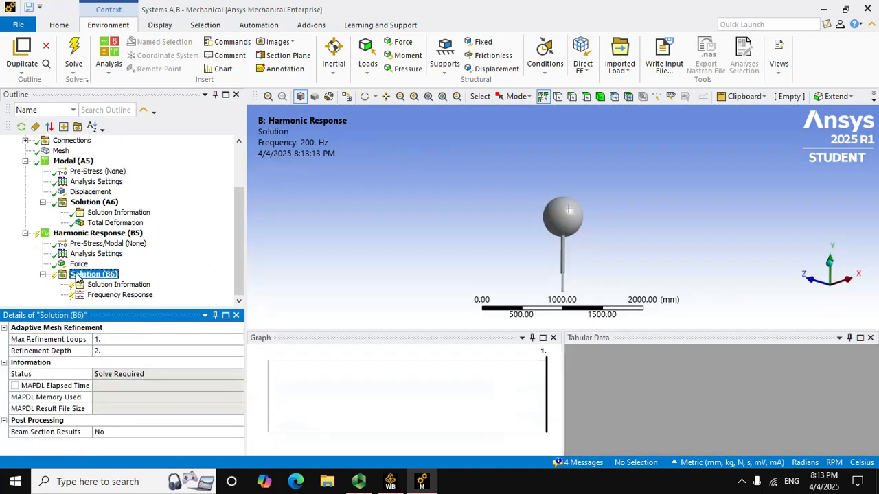
{"action": "right_click", "coordinate": [89, 276]}
{"action": "key", "text": "Escape"}
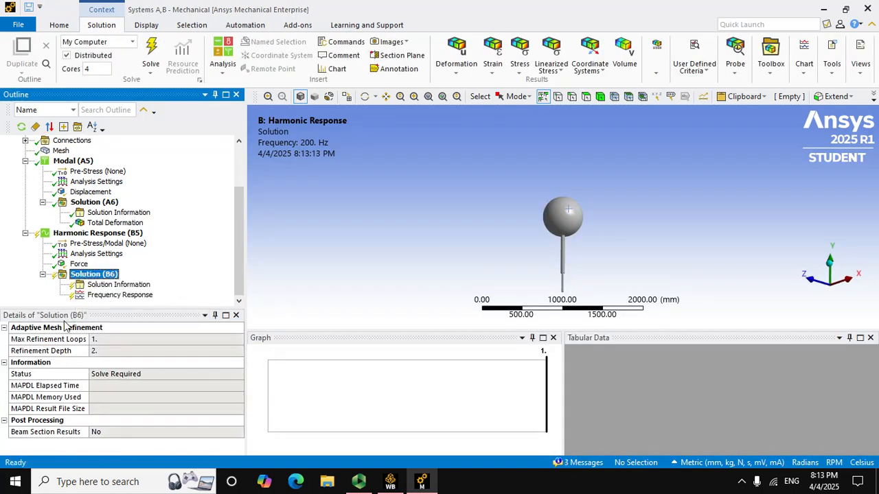
{"action": "key", "text": "F5"}
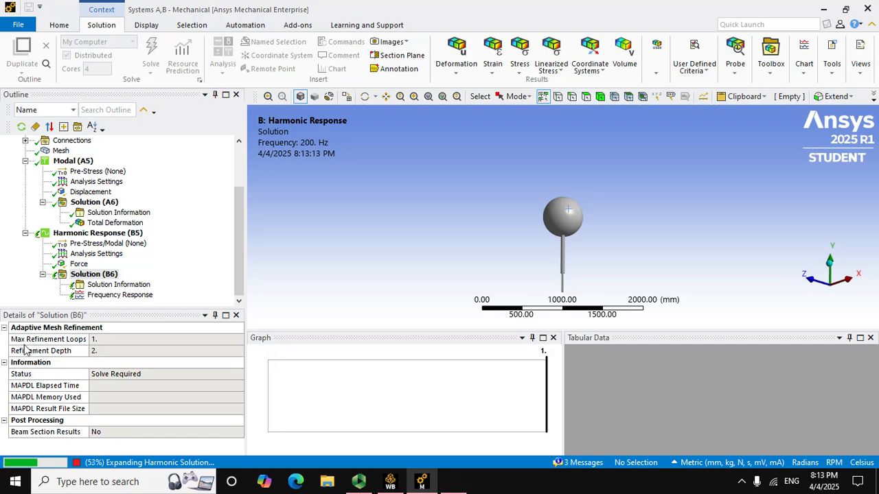
{"action": "left_click", "coordinate": [458, 484]}
{"action": "left_click", "coordinate": [421, 481]}
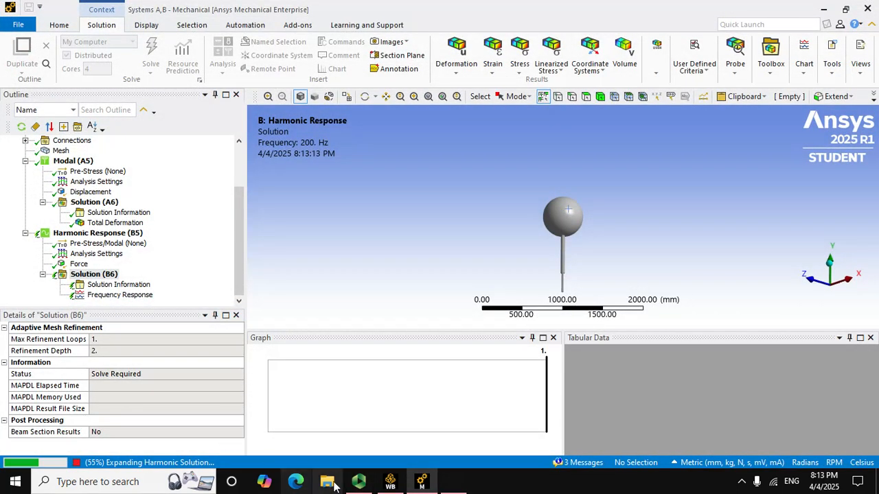
{"action": "left_click", "coordinate": [358, 482]}
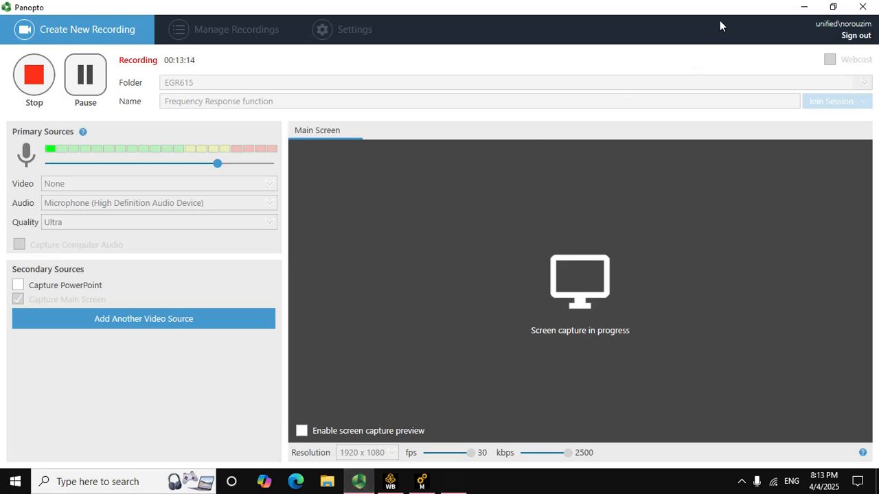
{"action": "left_click", "coordinate": [803, 7]}
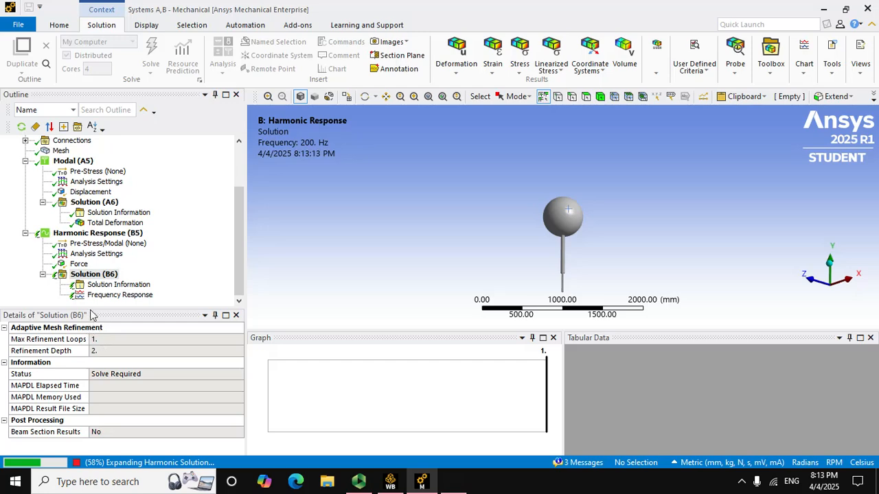
Review the harmonic analysis settings, the modal total deformation result and the frequency response setup while the solution runs.
{"action": "left_click", "coordinate": [88, 253]}
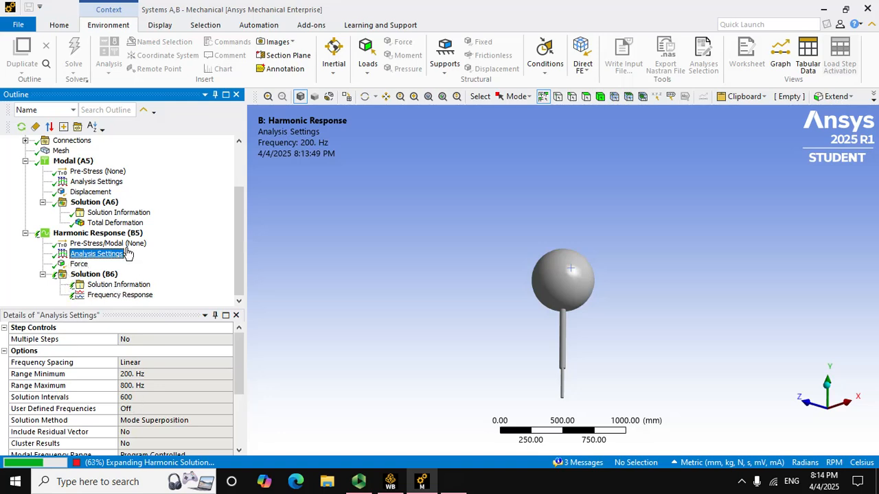
{"action": "scroll", "coordinate": [127, 233], "scroll_direction": "up", "scroll_amount": 1}
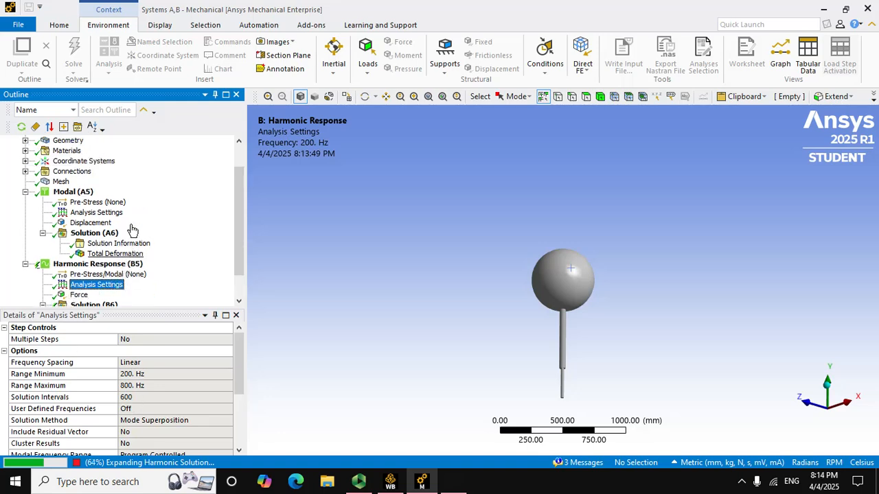
{"action": "scroll", "coordinate": [129, 231], "scroll_direction": "up", "scroll_amount": 1}
{"action": "scroll", "coordinate": [100, 249], "scroll_direction": "down", "scroll_amount": 2}
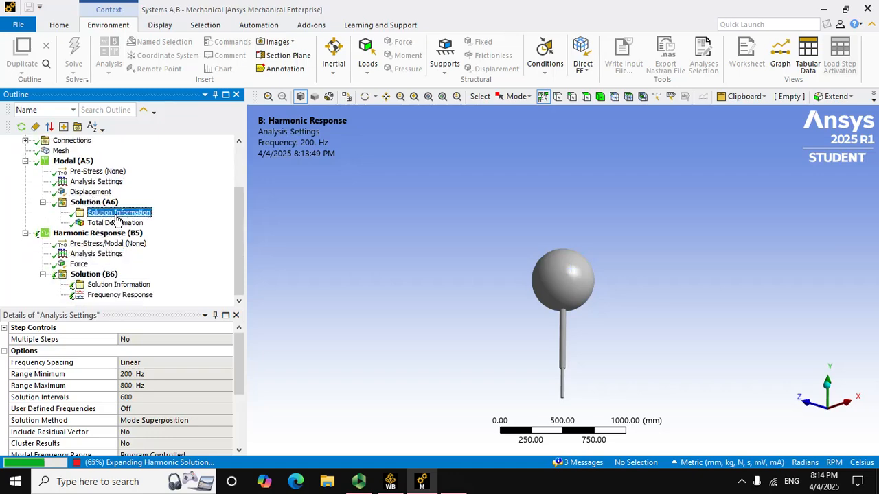
{"action": "left_click", "coordinate": [118, 213]}
{"action": "left_click", "coordinate": [117, 223]}
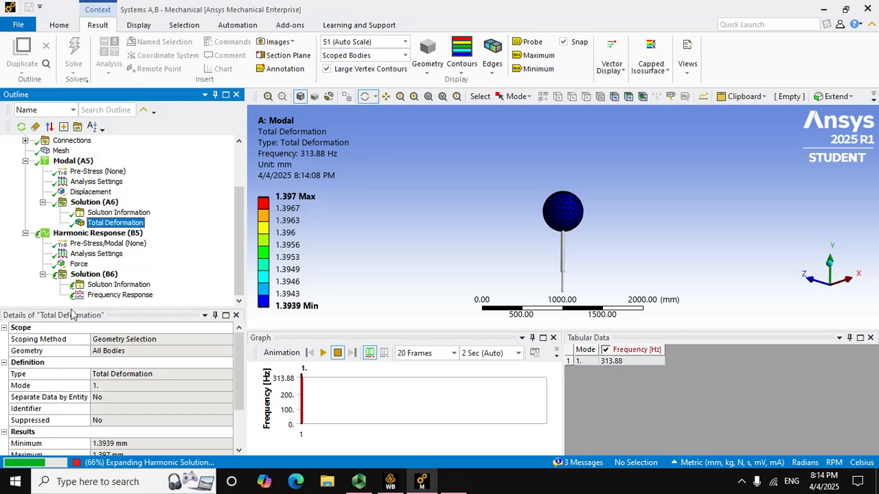
{"action": "left_click", "coordinate": [119, 295]}
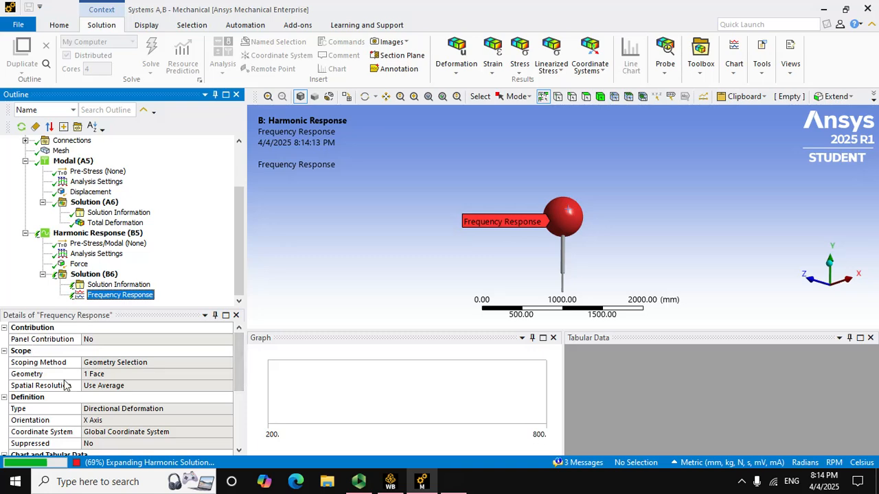
{"action": "left_click", "coordinate": [94, 295]}
{"action": "left_click", "coordinate": [740, 481]}
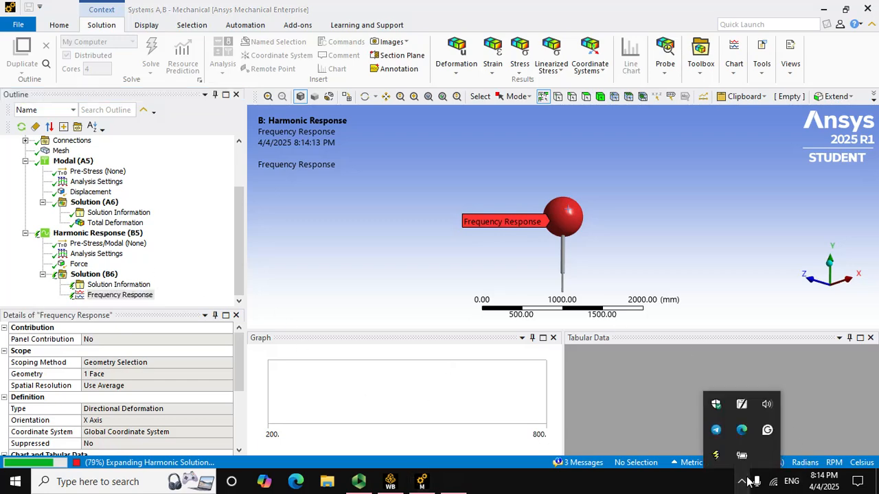
{"action": "left_click", "coordinate": [716, 429]}
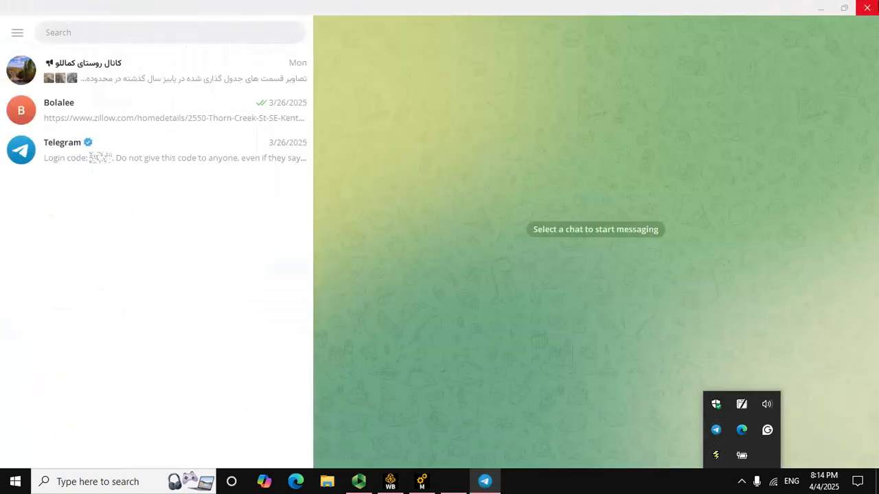
{"action": "left_click", "coordinate": [866, 8]}
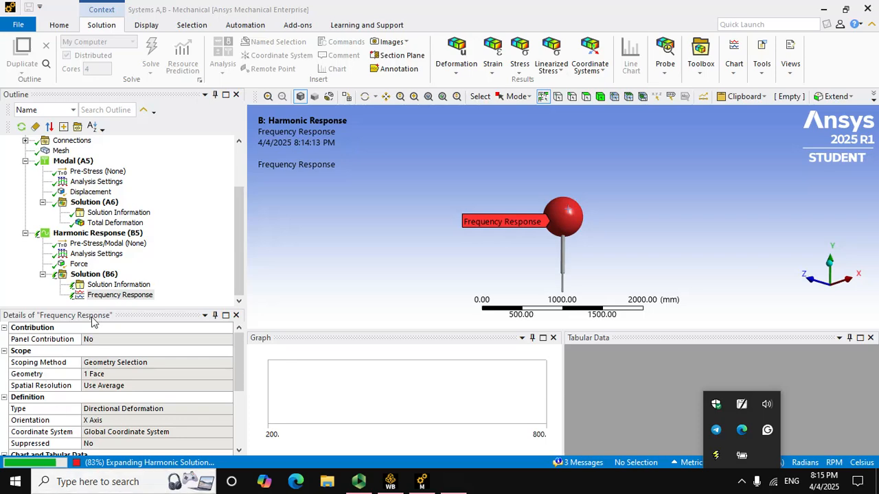
Check the force load's components and phase angles, and view the frequency response result once solved.
{"action": "left_click", "coordinate": [115, 285]}
{"action": "left_click", "coordinate": [118, 294]}
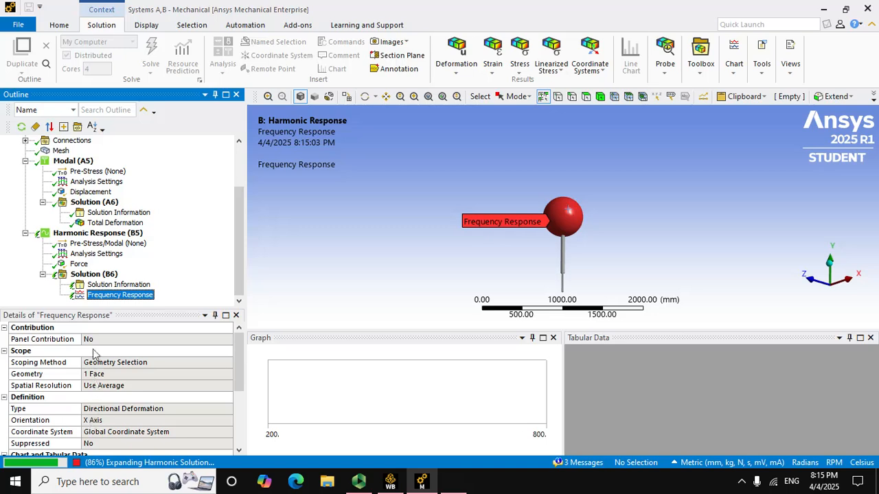
{"action": "left_click", "coordinate": [103, 416]}
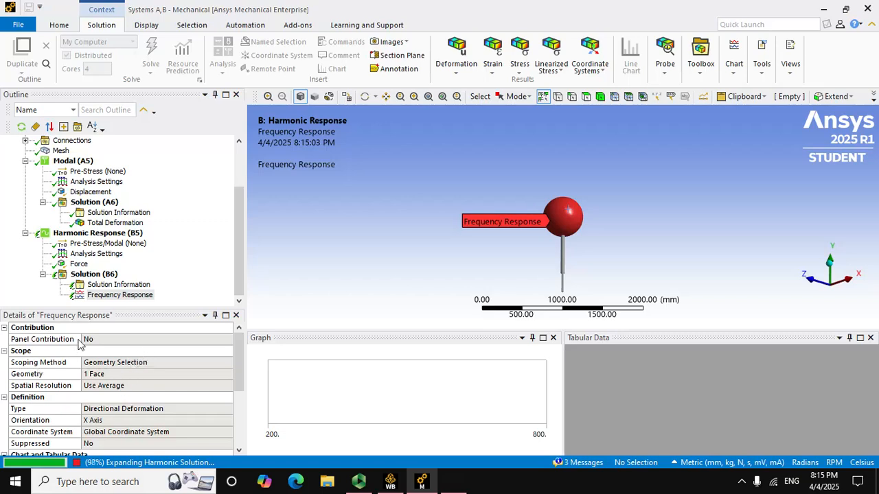
{"action": "left_click", "coordinate": [80, 264]}
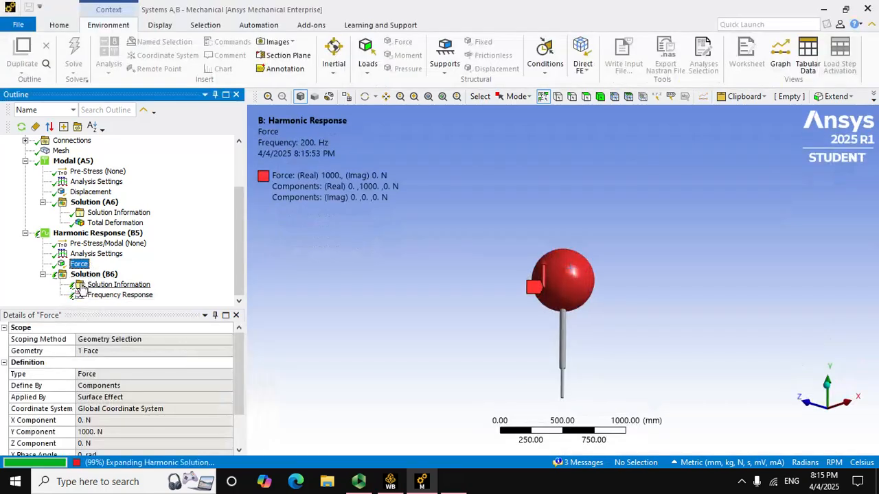
{"action": "scroll", "coordinate": [178, 337], "scroll_direction": "down", "scroll_amount": 1}
{"action": "scroll", "coordinate": [177, 340], "scroll_direction": "down", "scroll_amount": 1}
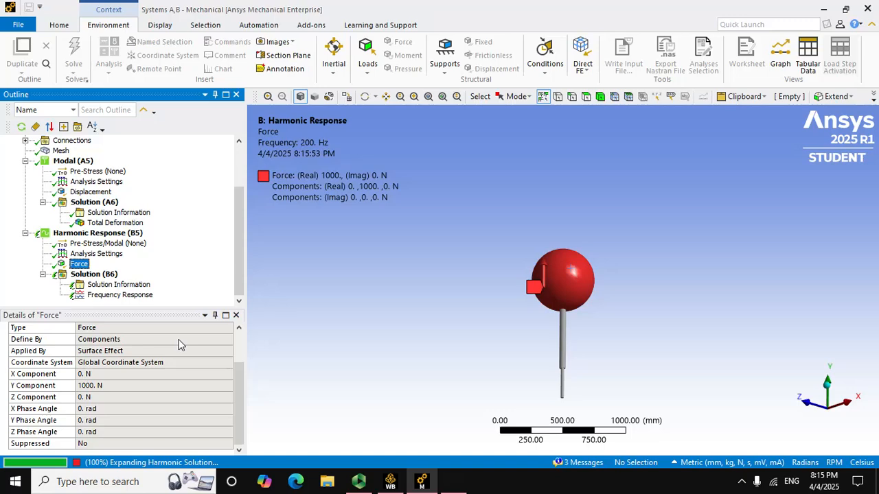
{"action": "scroll", "coordinate": [178, 344], "scroll_direction": "up", "scroll_amount": 1}
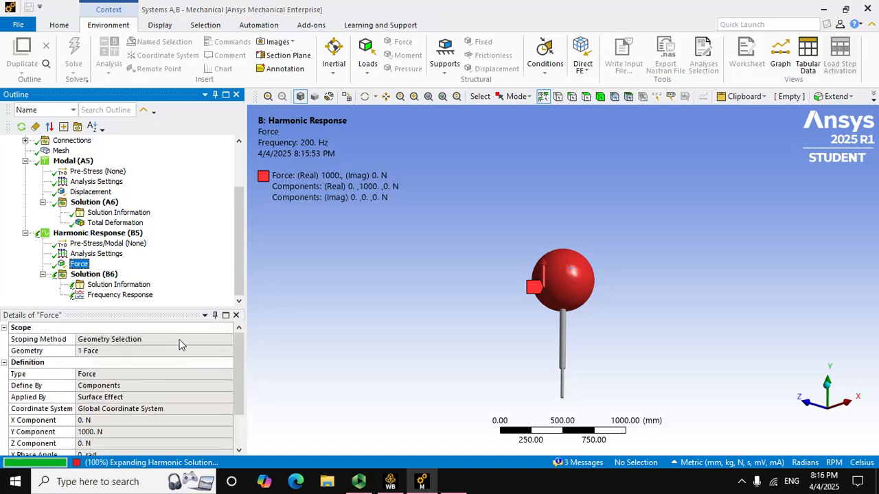
{"action": "left_click", "coordinate": [93, 294]}
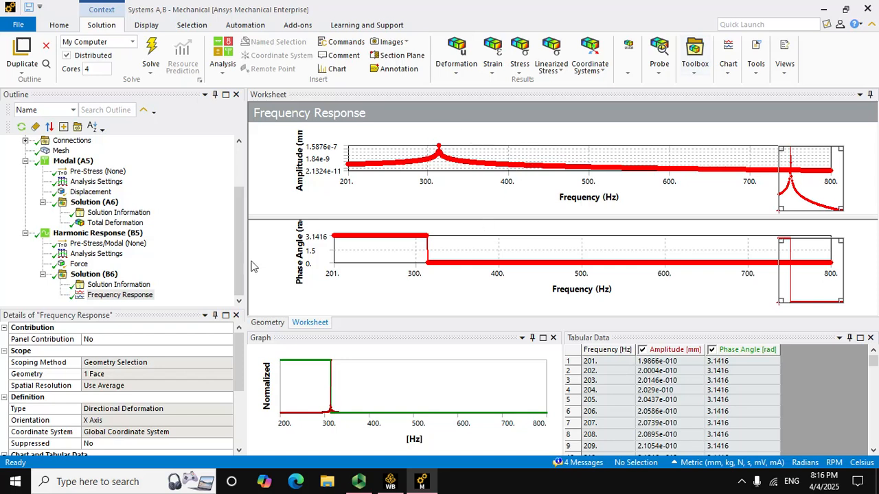
Delete the X-axis Frequency Response result from the harmonic solution.
{"action": "left_click", "coordinate": [103, 297]}
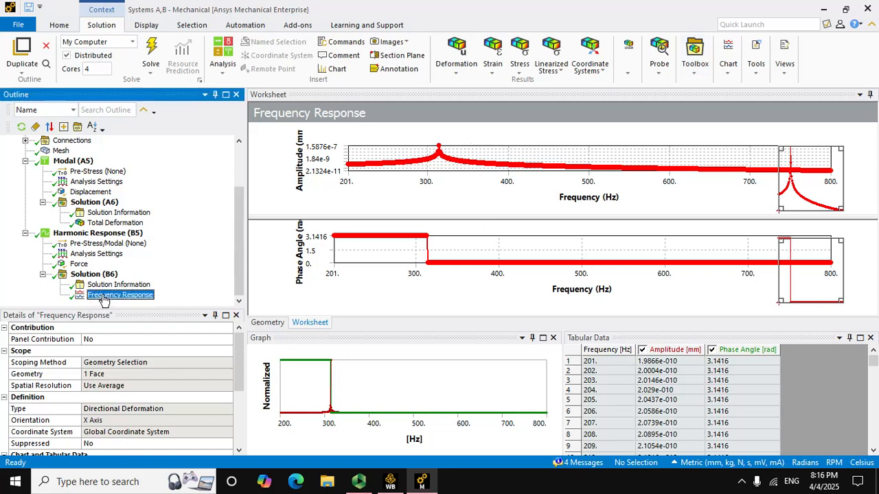
{"action": "right_click", "coordinate": [115, 297]}
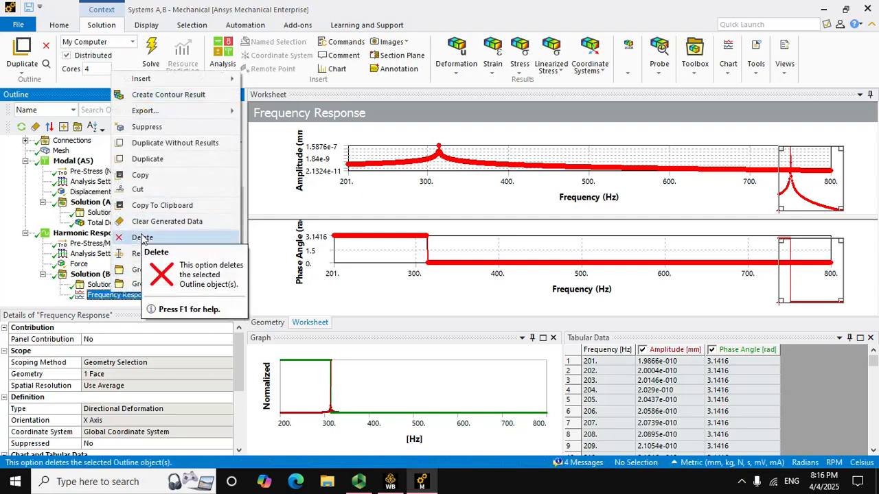
{"action": "left_click", "coordinate": [142, 238]}
{"action": "left_click", "coordinate": [443, 287]}
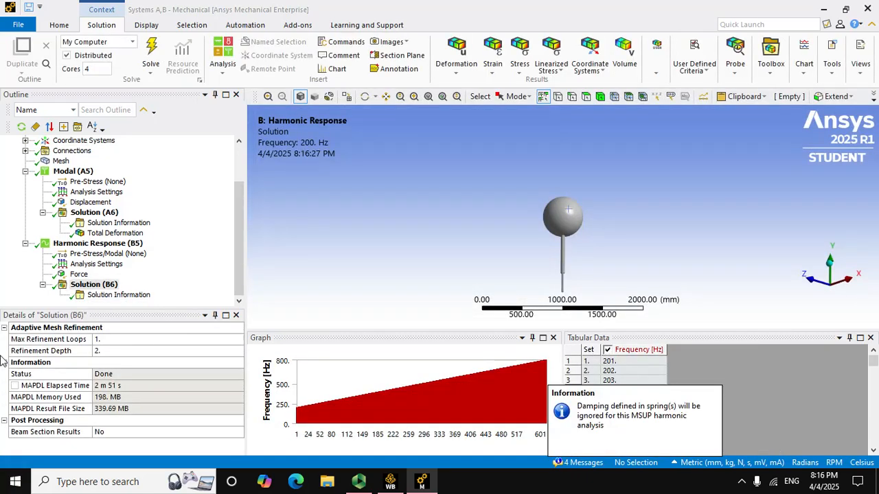
Insert a Directional Deformation result along the Y axis in the harmonic solution and evaluate it.
{"action": "middle_click_drag", "start_coordinate": [652, 208], "coordinate": [659, 241]}
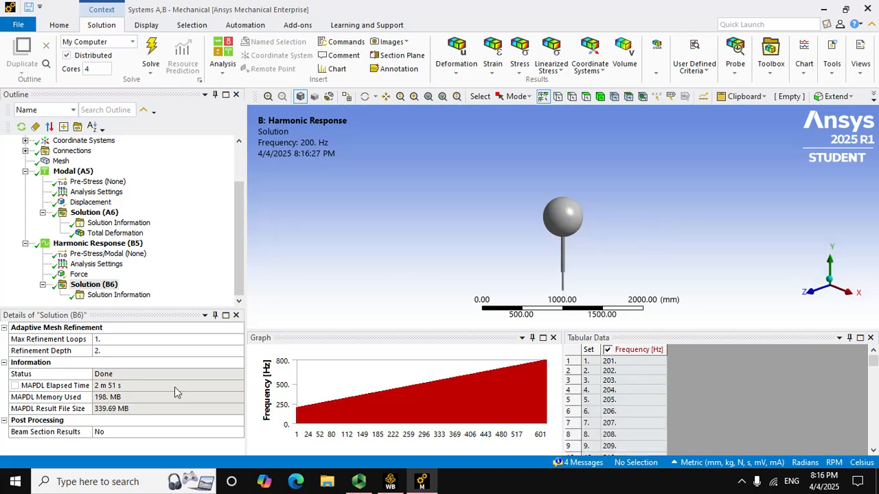
{"action": "right_click", "coordinate": [87, 286]}
{"action": "mouse_move", "coordinate": [115, 295]}
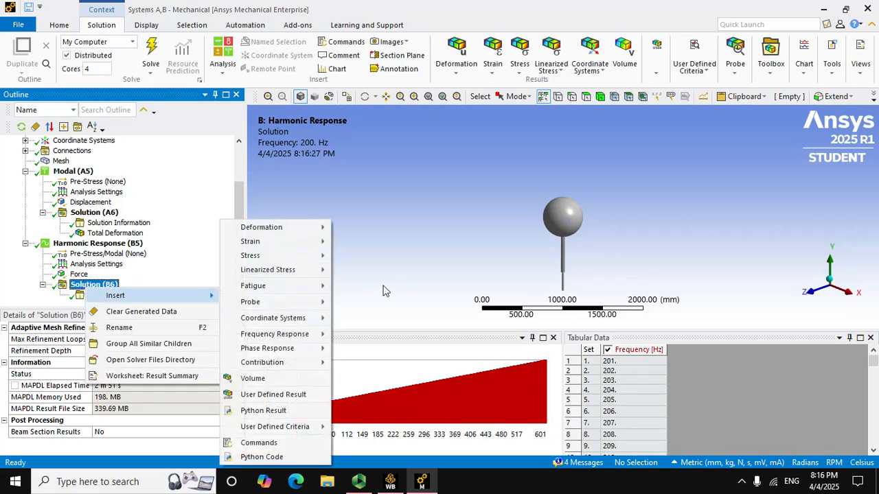
{"action": "mouse_move", "coordinate": [277, 226]}
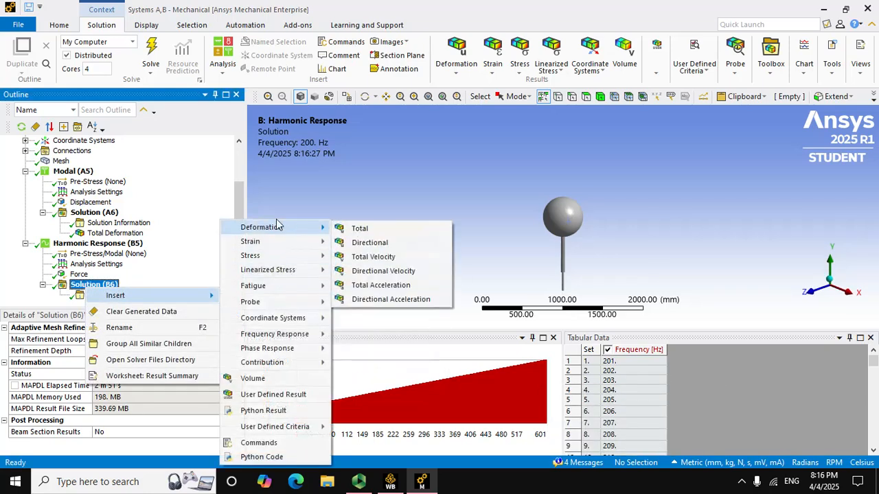
{"action": "left_click", "coordinate": [371, 242]}
{"action": "left_click", "coordinate": [150, 388]}
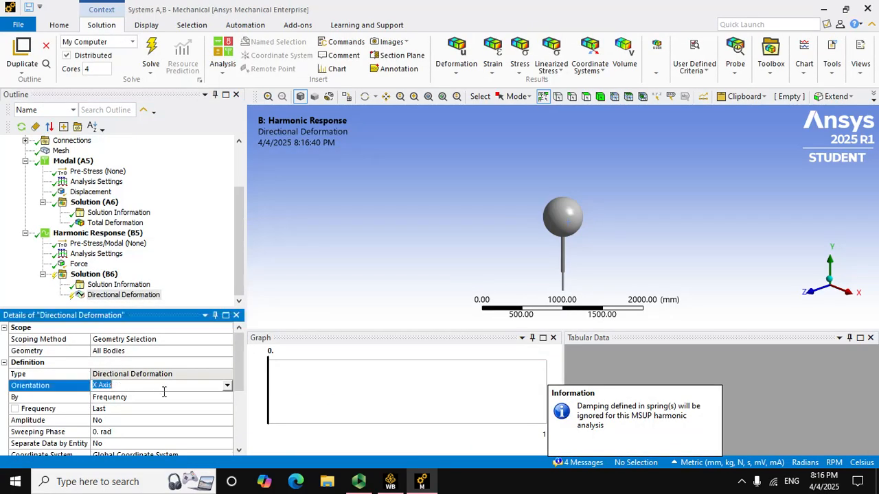
{"action": "left_click", "coordinate": [221, 388]}
{"action": "left_click", "coordinate": [141, 406]}
{"action": "mouse_move", "coordinate": [233, 374]}
{"action": "left_mouse_down"}
{"action": "mouse_move", "coordinate": [234, 406]}
{"action": "mouse_move", "coordinate": [235, 378]}
{"action": "left_mouse_up"}
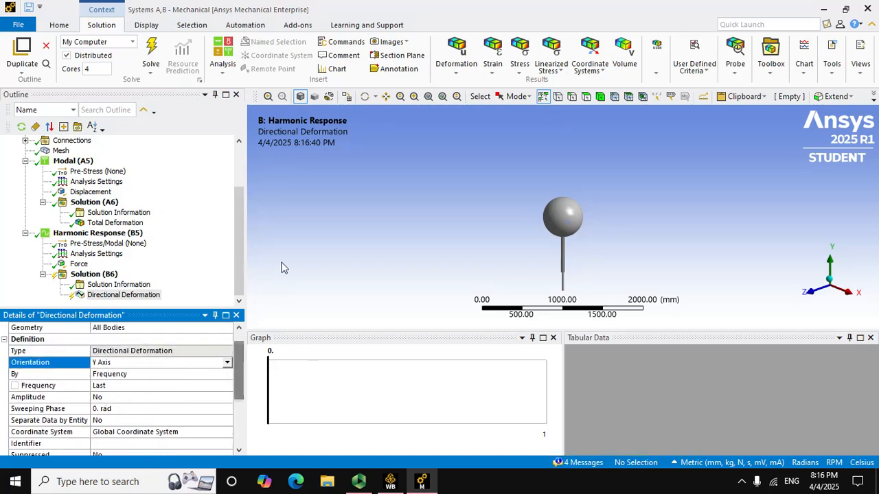
{"action": "right_click", "coordinate": [122, 295]}
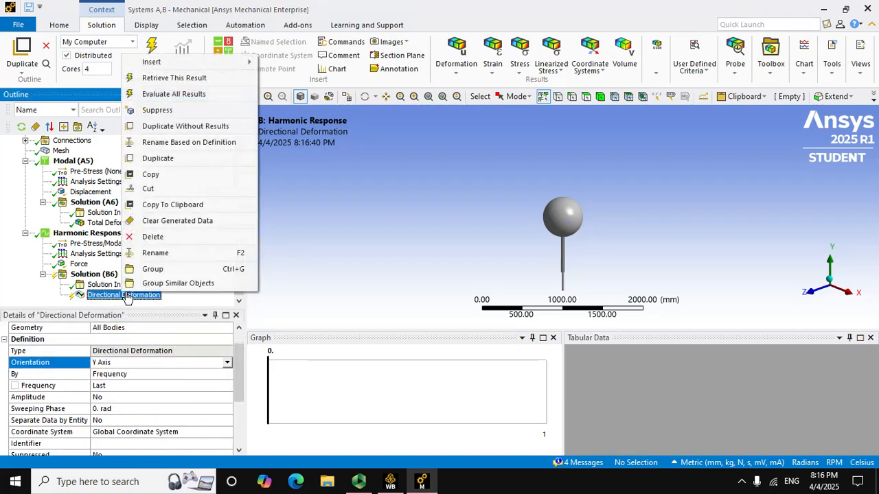
{"action": "left_click", "coordinate": [145, 93]}
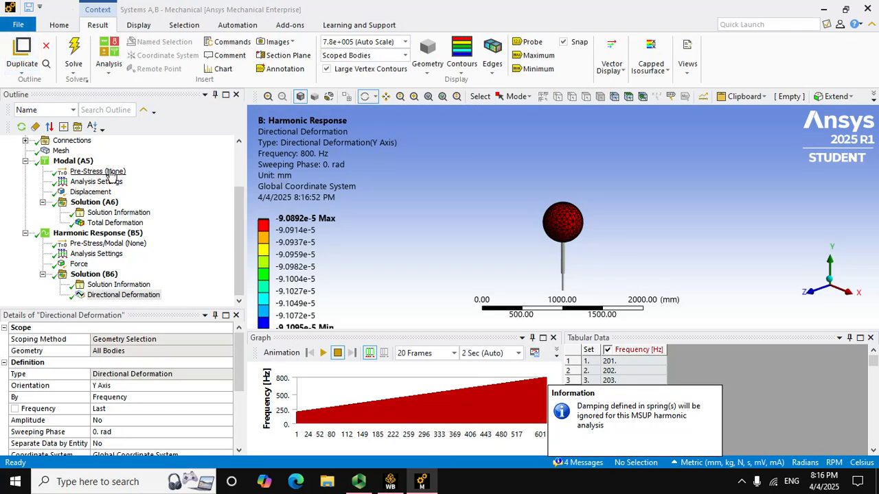
Review the Directional Deformation result's frequency table and animate the sphere's motion at 800 Hz.
{"action": "left_click", "coordinate": [707, 370]}
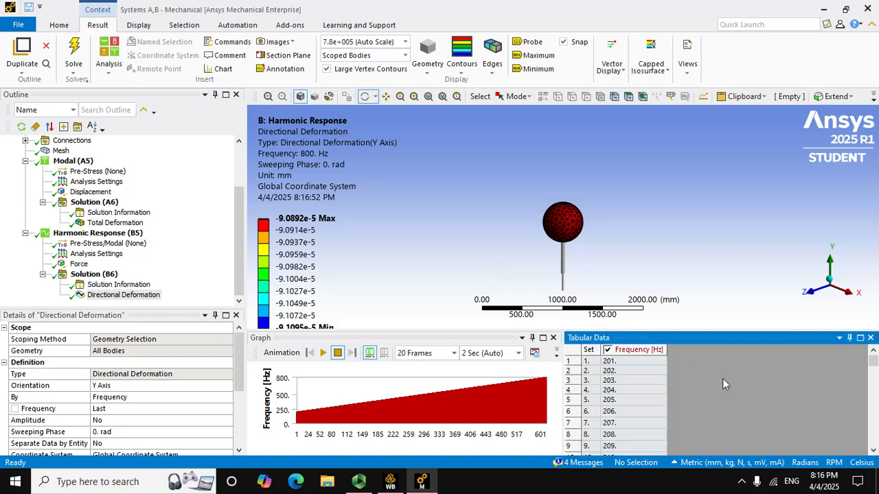
{"action": "scroll", "coordinate": [633, 411], "scroll_direction": "down", "scroll_amount": 14}
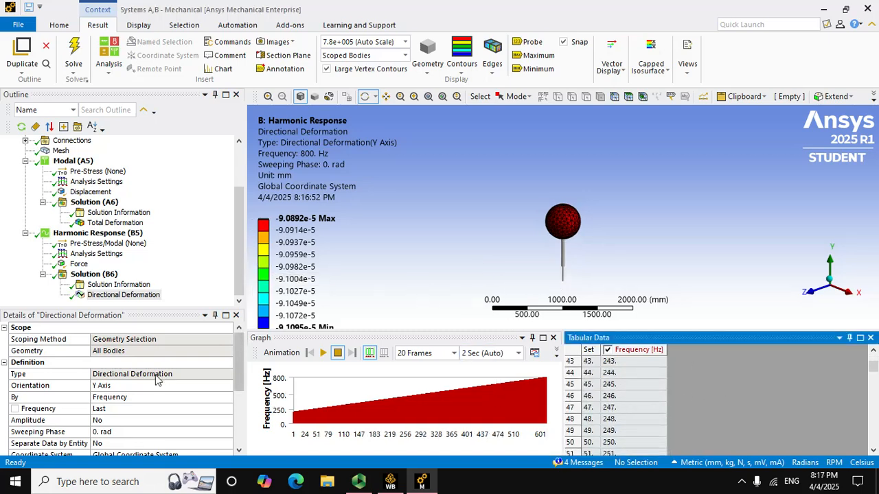
{"action": "left_click", "coordinate": [232, 246]}
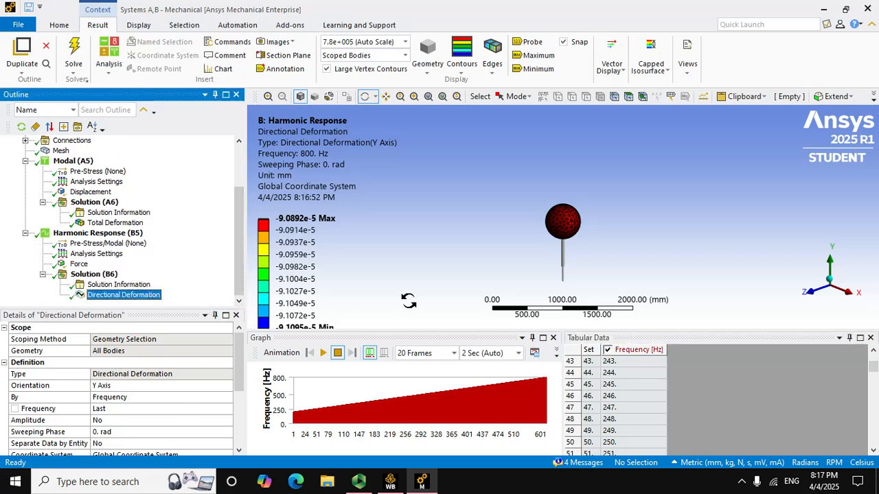
{"action": "left_click", "coordinate": [324, 353]}
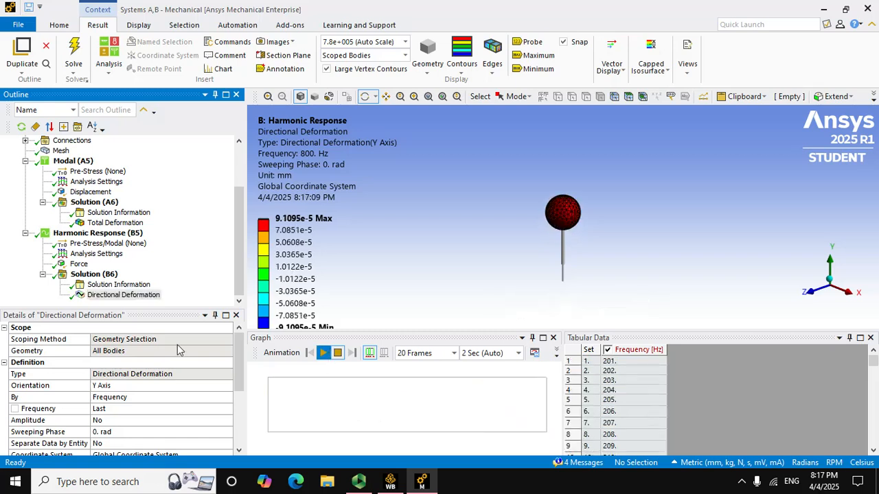
{"action": "left_click", "coordinate": [337, 353]}
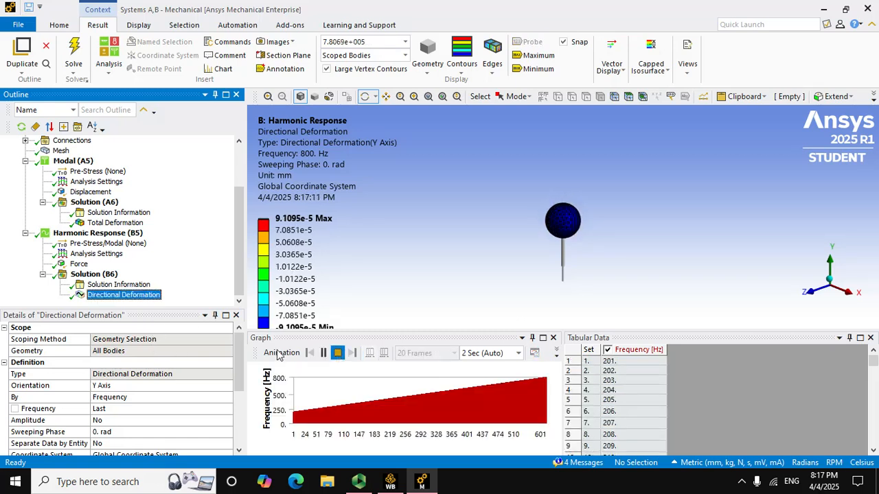
Delete the Directional Deformation result from the harmonic solution.
{"action": "right_click", "coordinate": [96, 294]}
{"action": "left_click", "coordinate": [125, 238]}
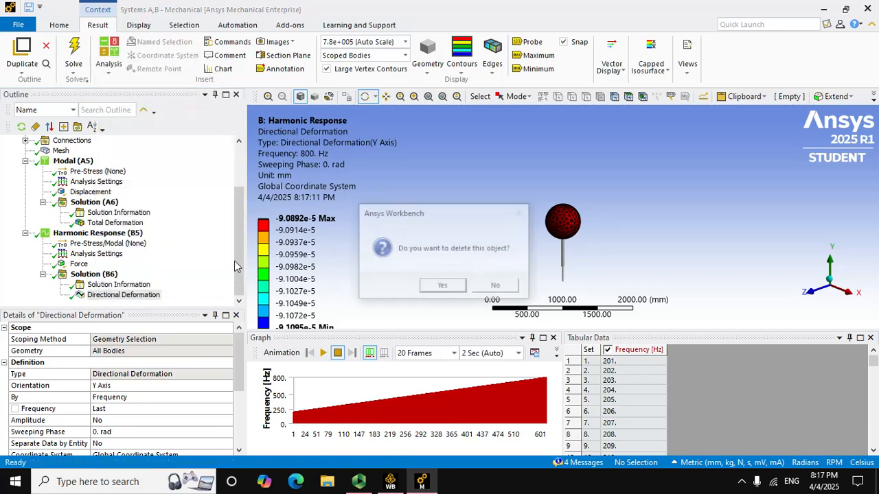
{"action": "left_click", "coordinate": [442, 284]}
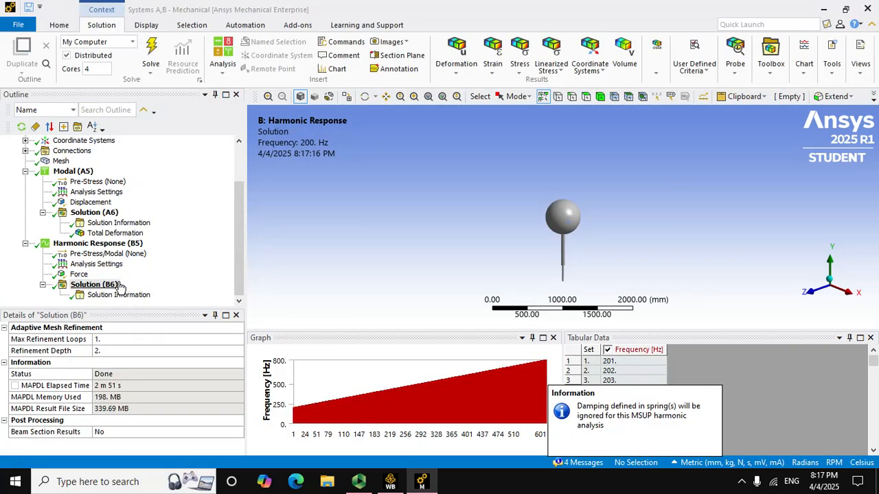
Insert a deformation Frequency Response result in the harmonic solution and scope it to the sphere's face.
{"action": "right_click", "coordinate": [118, 284]}
{"action": "mouse_move", "coordinate": [146, 292]}
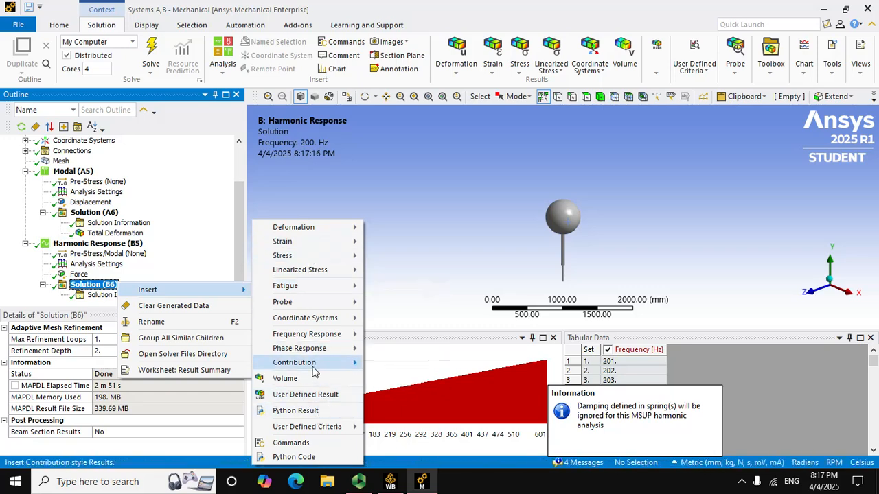
{"action": "mouse_move", "coordinate": [316, 318]}
{"action": "mouse_move", "coordinate": [321, 334]}
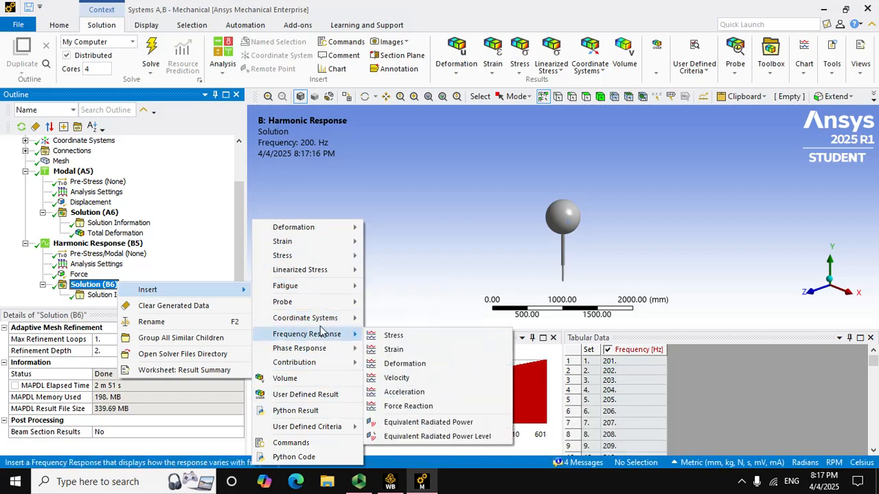
{"action": "left_click", "coordinate": [402, 368]}
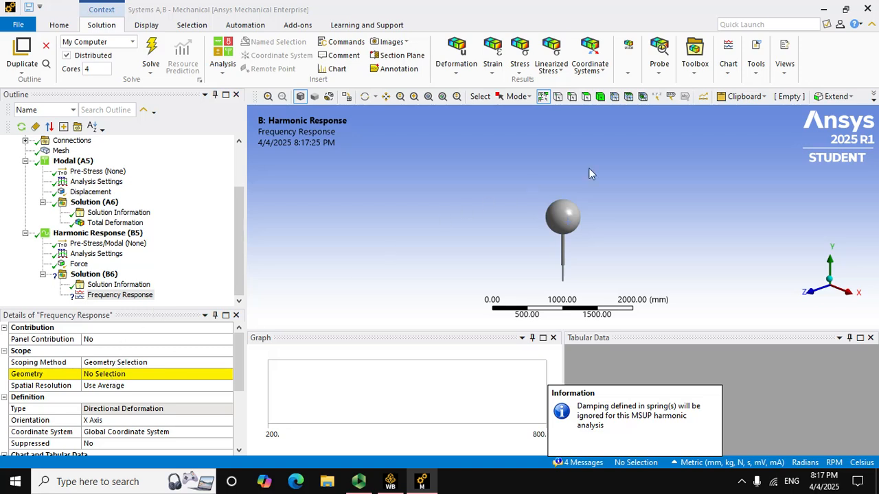
{"action": "left_click", "coordinate": [570, 221]}
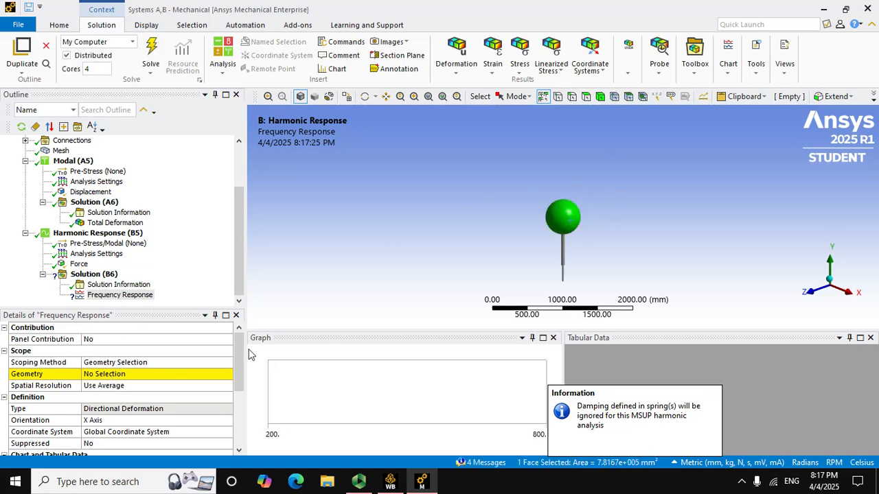
{"action": "left_click", "coordinate": [116, 374]}
{"action": "left_click", "coordinate": [117, 374]}
Set the Frequency Response orientation to Y Axis and evaluate the result.
{"action": "left_click", "coordinate": [108, 420]}
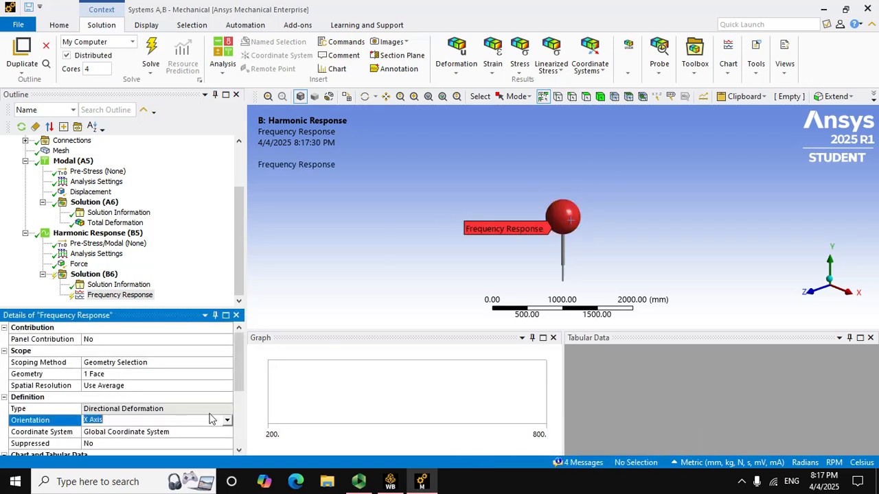
{"action": "left_click", "coordinate": [227, 420]}
{"action": "left_click", "coordinate": [91, 439]}
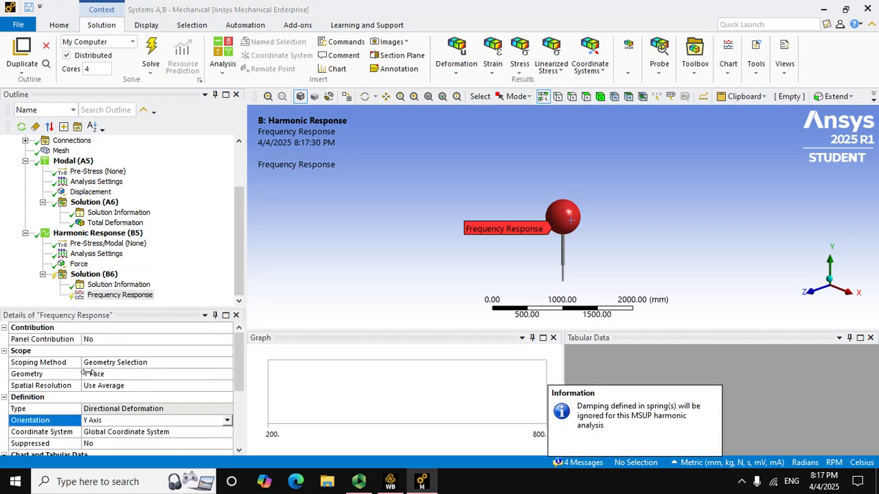
{"action": "right_click", "coordinate": [103, 295]}
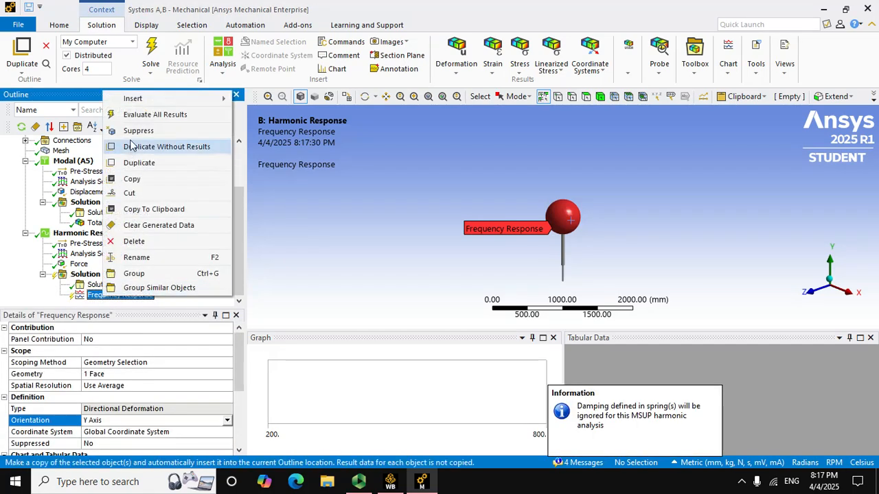
{"action": "left_click", "coordinate": [135, 118]}
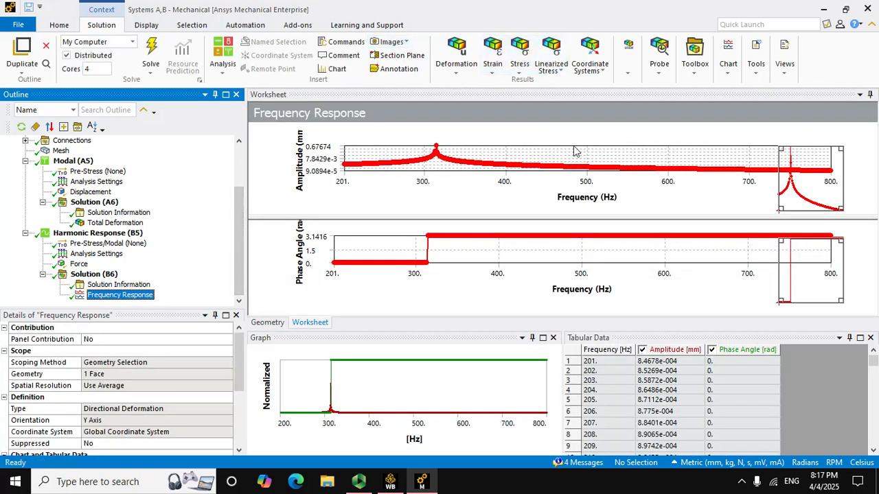
Enlarge the Frequency Response worksheet and its amplitude plot to examine the resonance curve.
{"action": "right_click", "coordinate": [448, 338]}
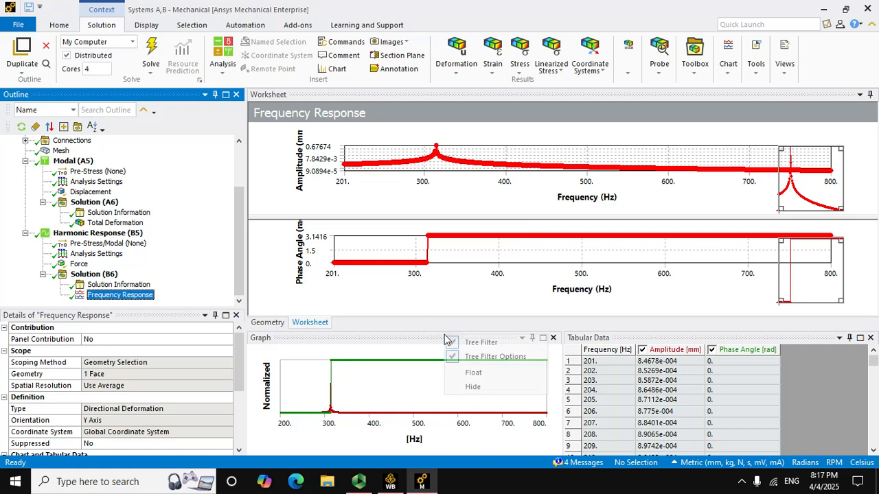
{"action": "left_click", "coordinate": [447, 338]}
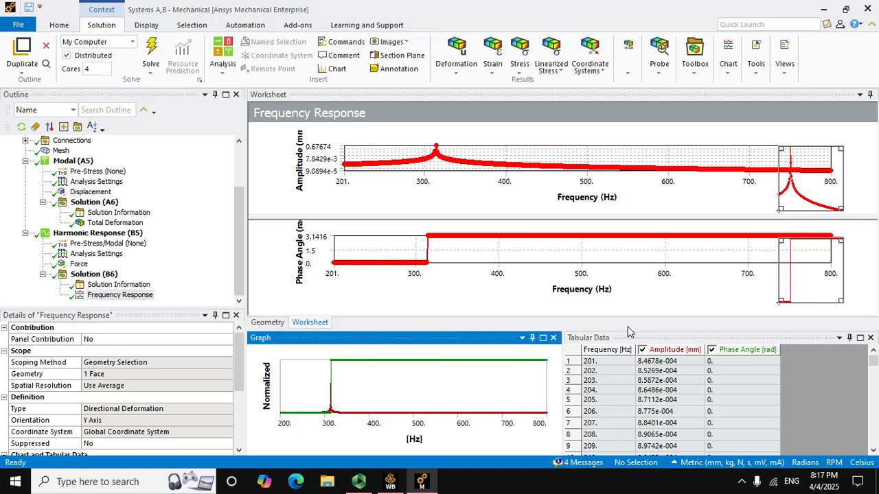
{"action": "left_click_drag", "start_coordinate": [628, 386], "coordinate": [626, 411]}
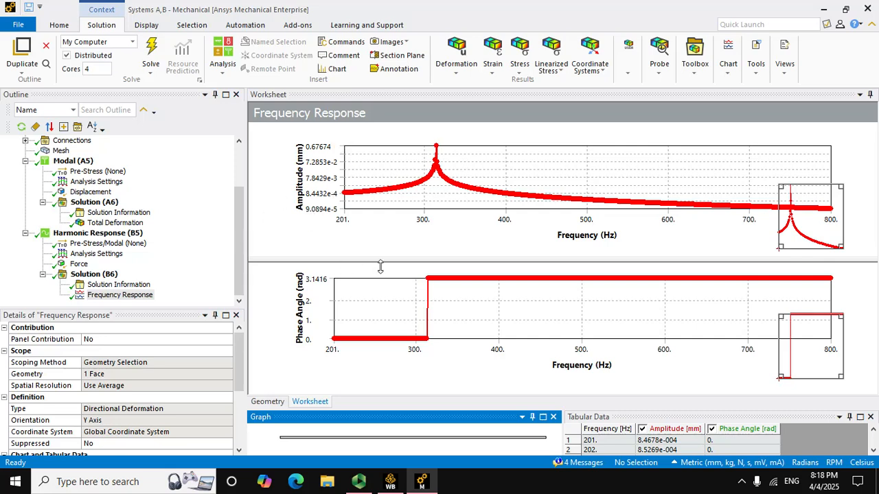
{"action": "left_click_drag", "start_coordinate": [381, 266], "coordinate": [380, 306]}
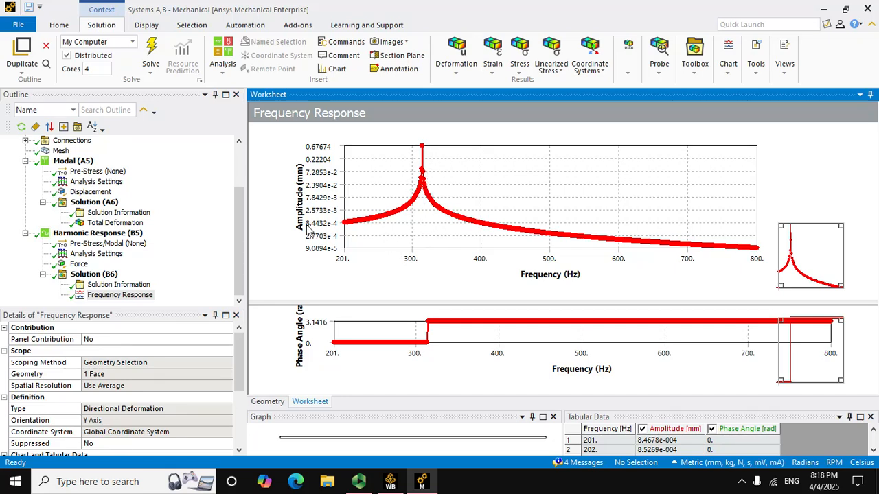
Set the longitudinal damping of the ground-to-solid spring to 1e6 N·s/mm.
{"action": "left_click", "coordinate": [234, 210]}
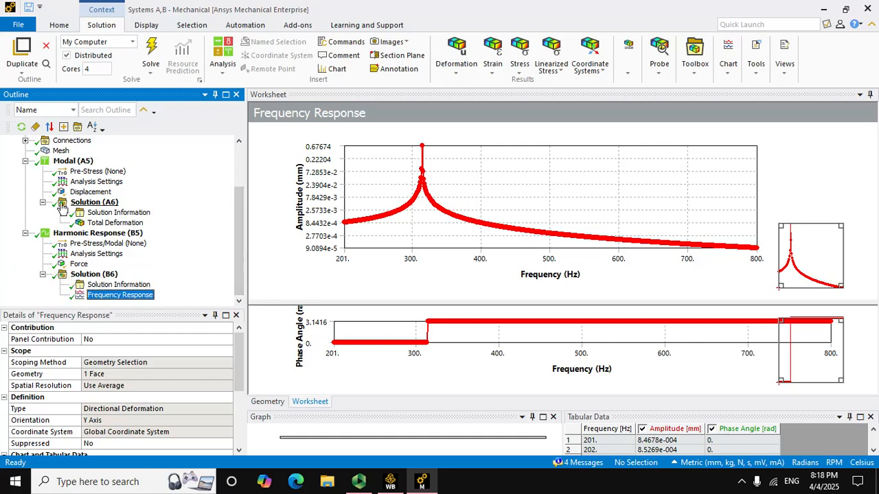
{"action": "left_click_drag", "start_coordinate": [233, 243], "coordinate": [238, 177]}
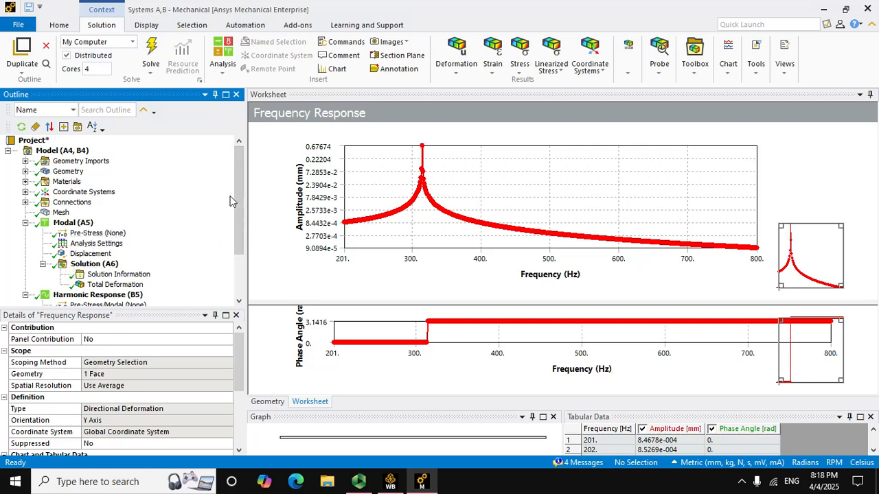
{"action": "left_click_drag", "start_coordinate": [236, 211], "coordinate": [237, 269]}
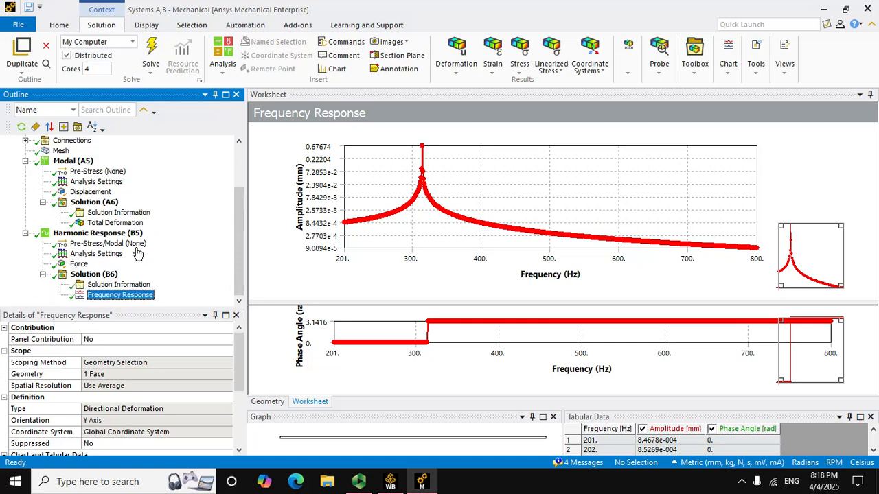
{"action": "left_click_drag", "start_coordinate": [242, 225], "coordinate": [225, 167]}
{"action": "left_click", "coordinate": [25, 202]}
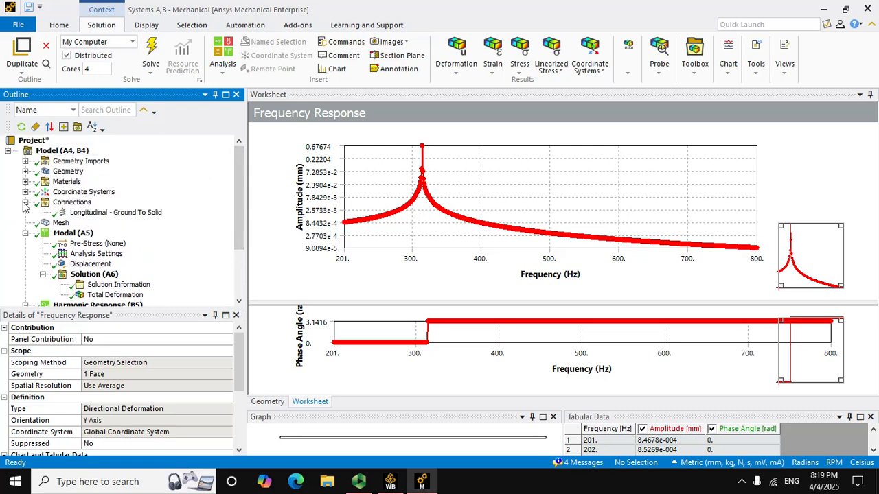
{"action": "left_click", "coordinate": [86, 214]}
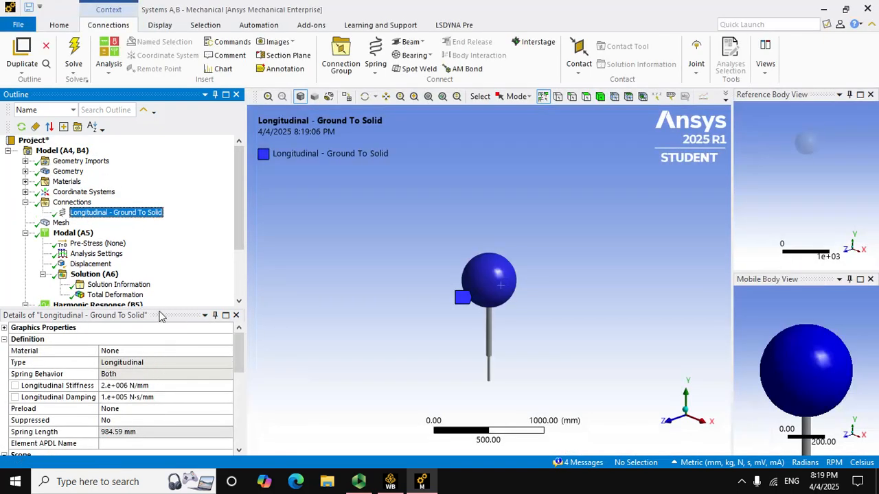
{"action": "left_click_drag", "start_coordinate": [169, 309], "coordinate": [182, 230]}
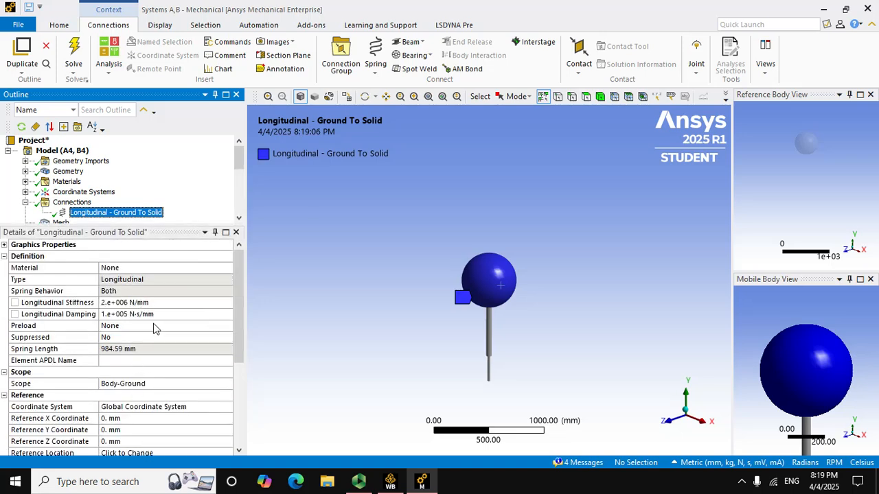
{"action": "left_click", "coordinate": [154, 328]}
{"action": "left_click", "coordinate": [165, 316]}
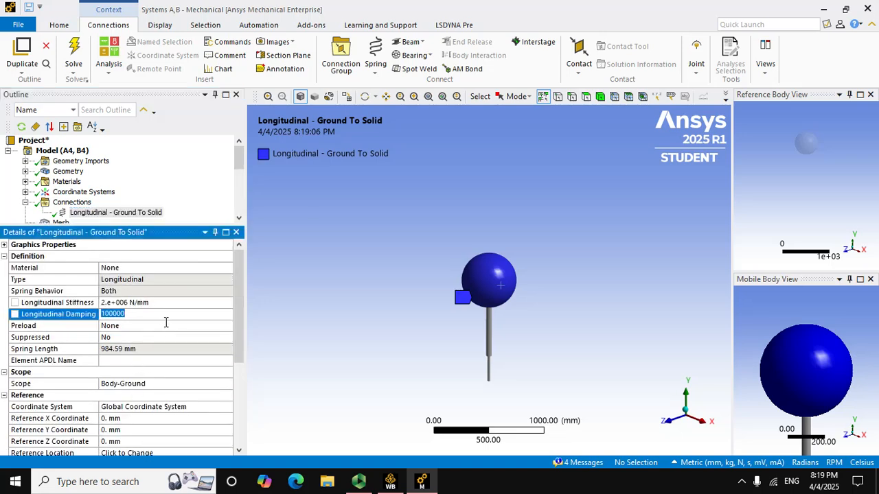
{"action": "left_click", "coordinate": [167, 321]}
{"action": "left_click", "coordinate": [269, 284]}
Re-solve the harmonic response analysis with the damped spring, starting from its Frequency Response result.
{"action": "left_click_drag", "start_coordinate": [241, 157], "coordinate": [240, 202]}
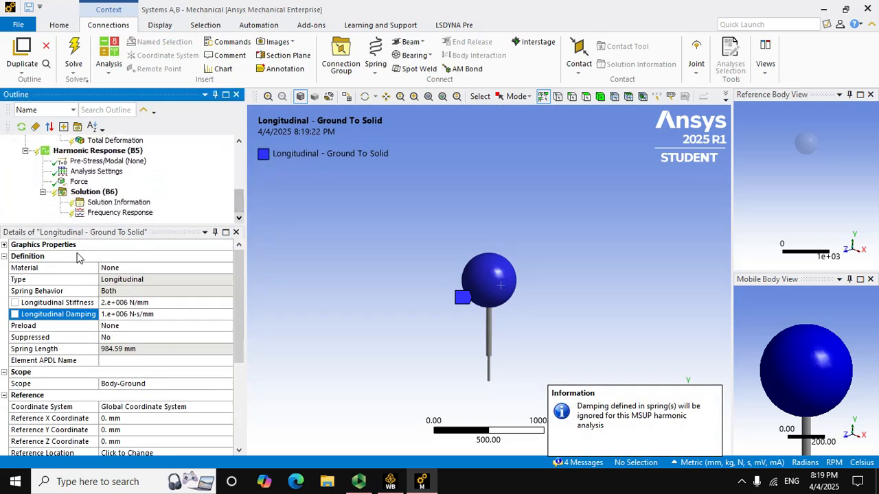
{"action": "left_click", "coordinate": [113, 213]}
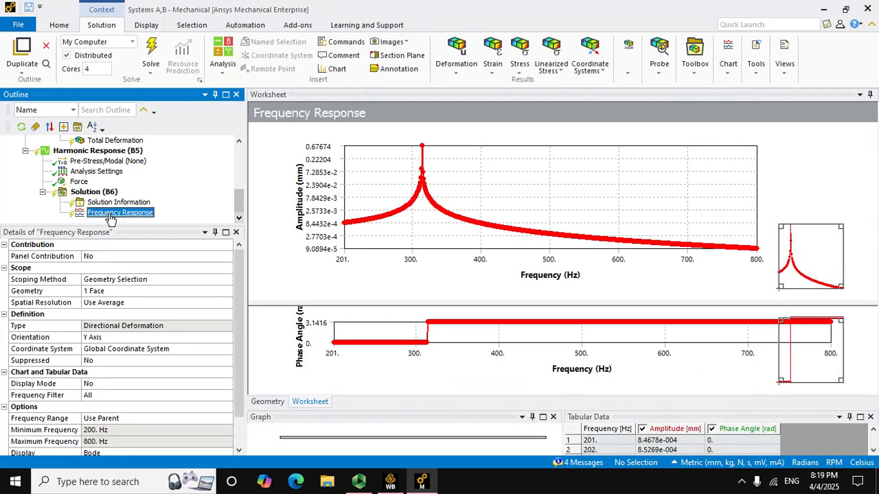
{"action": "left_click", "coordinate": [149, 56]}
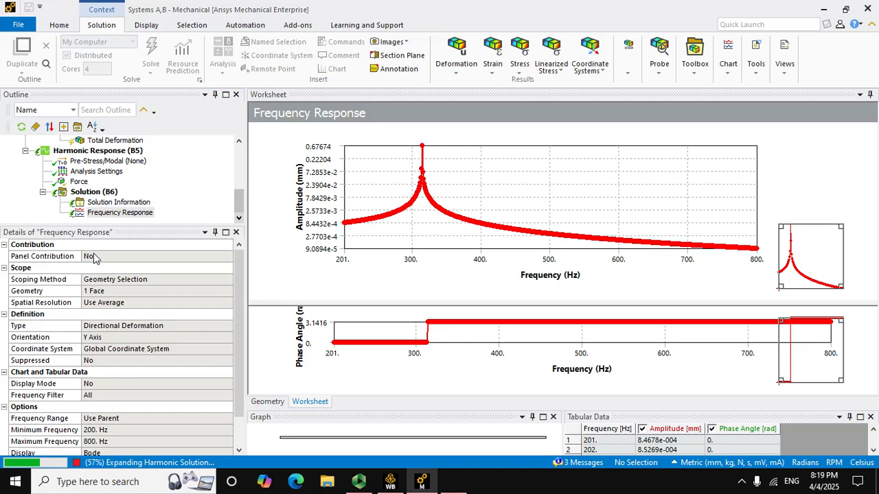
{"action": "left_click", "coordinate": [358, 483]}
{"action": "left_click", "coordinate": [358, 482]}
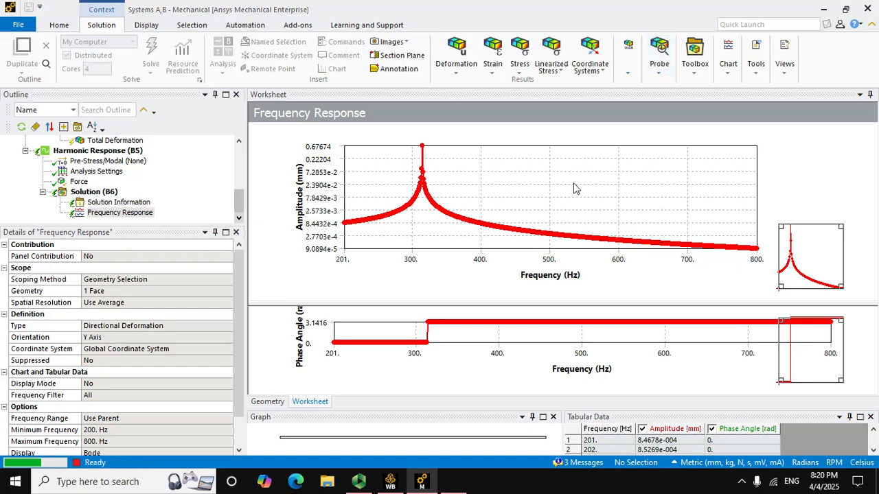
{"action": "left_click", "coordinate": [369, 106]}
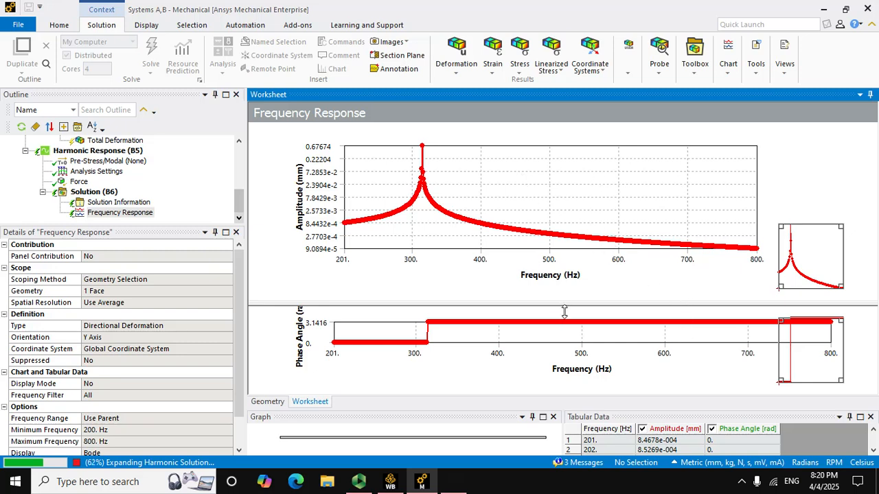
{"action": "mouse_move", "coordinate": [564, 310]}
{"action": "left_mouse_down"}
{"action": "mouse_move", "coordinate": [571, 181]}
{"action": "mouse_move", "coordinate": [569, 308]}
{"action": "left_mouse_up"}
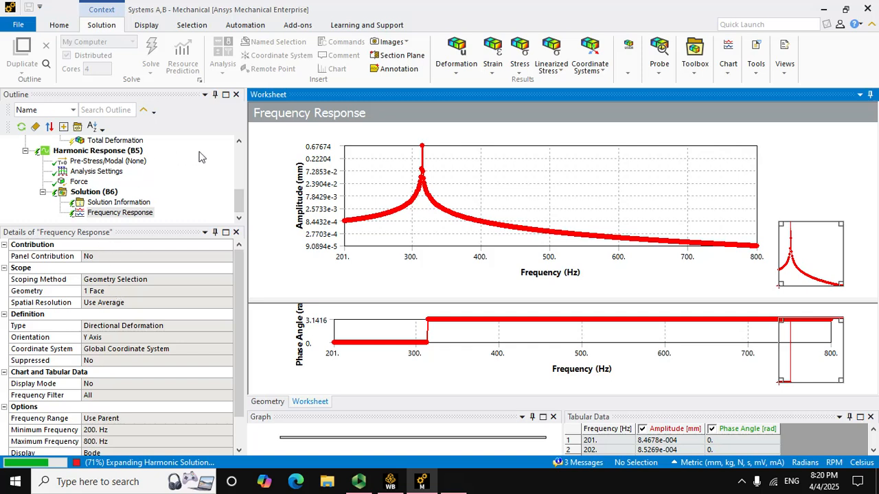
{"action": "left_click_drag", "start_coordinate": [234, 206], "coordinate": [146, 216]}
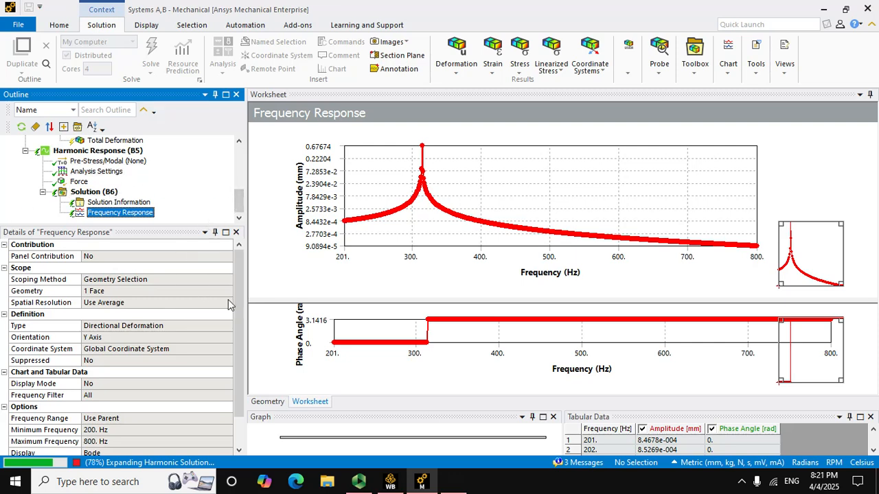
{"action": "left_click_drag", "start_coordinate": [239, 201], "coordinate": [241, 229]}
Enlarge the Frequency Response tabular data and select its Frequency, Amplitude and Phase Angle columns.
{"action": "left_click_drag", "start_coordinate": [738, 418], "coordinate": [746, 186]}
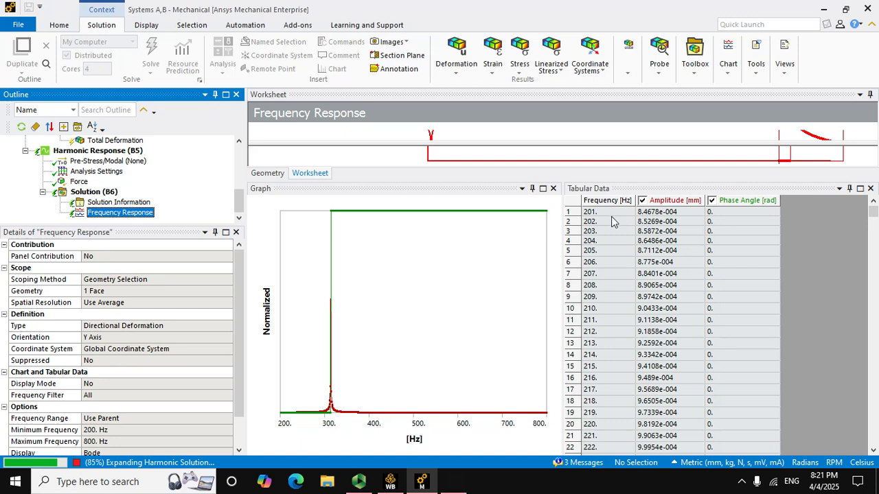
{"action": "left_click", "coordinate": [753, 201]}
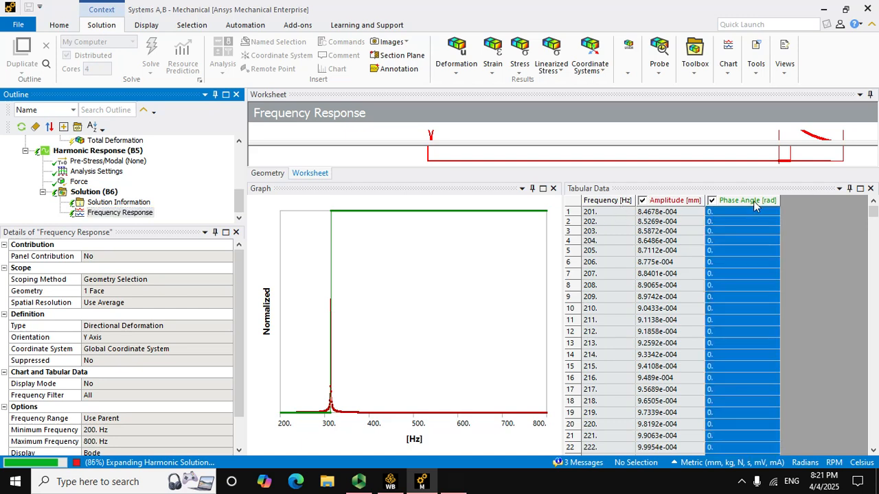
{"action": "left_click", "coordinate": [617, 202]}
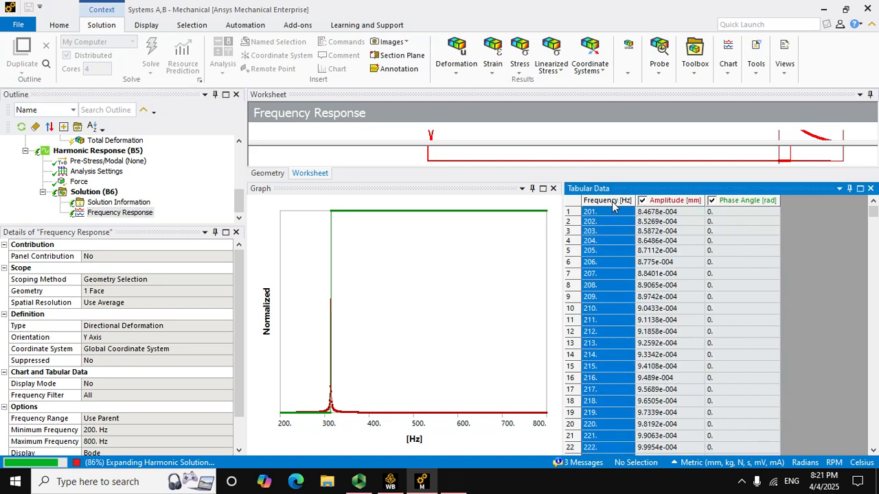
{"action": "left_click_drag", "start_coordinate": [641, 194], "coordinate": [722, 196]}
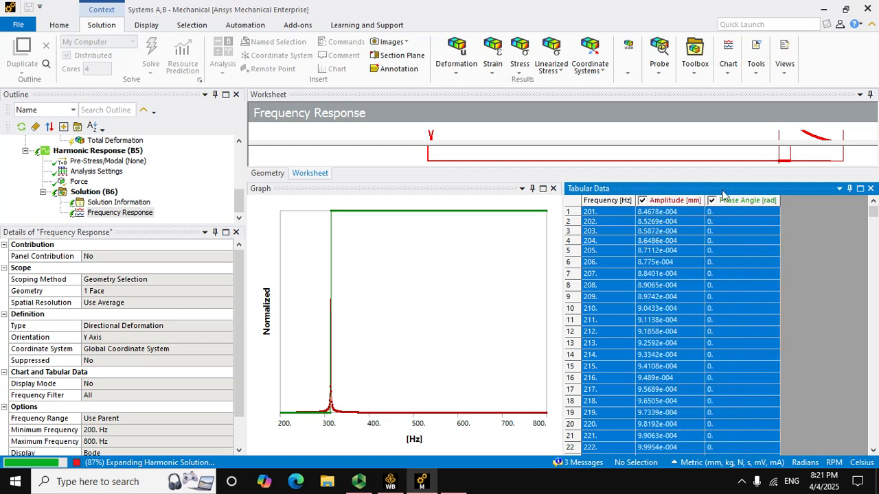
{"action": "right_click", "coordinate": [654, 200]}
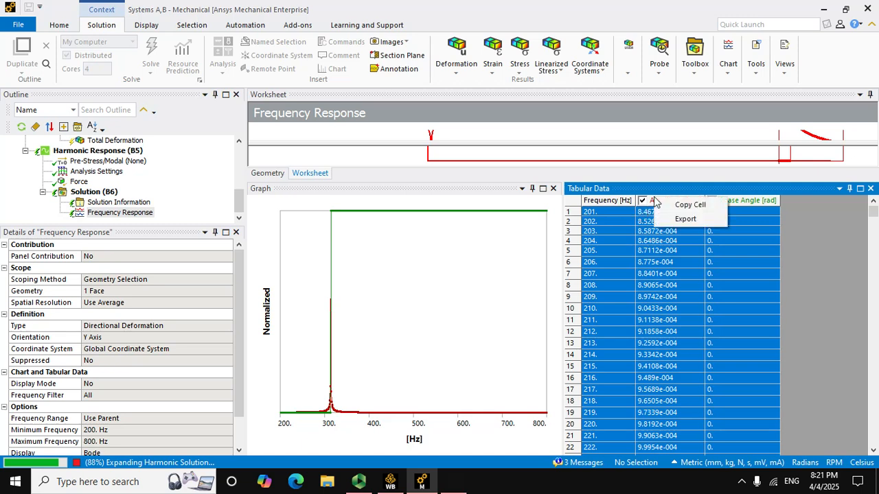
Export the selected table data to the Desktop as an Excel file (*.xls) named FreqRes and maximize the opened workbook.
{"action": "left_click", "coordinate": [699, 219]}
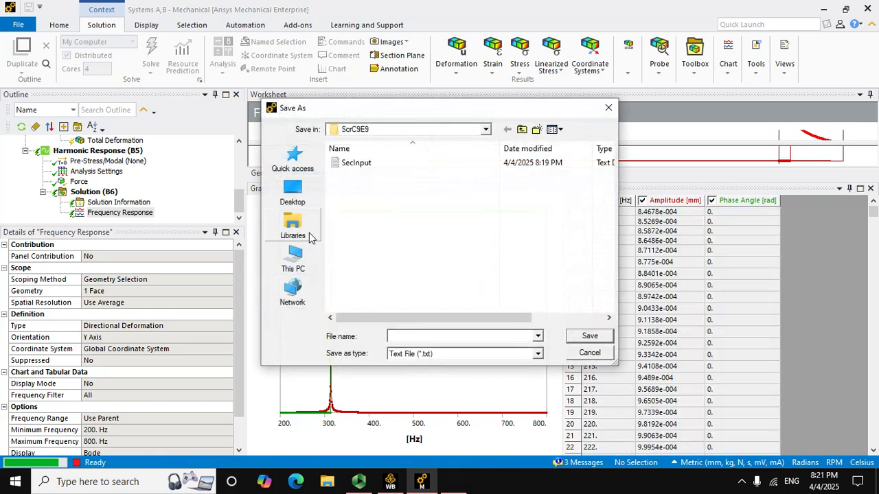
{"action": "left_click", "coordinate": [292, 192]}
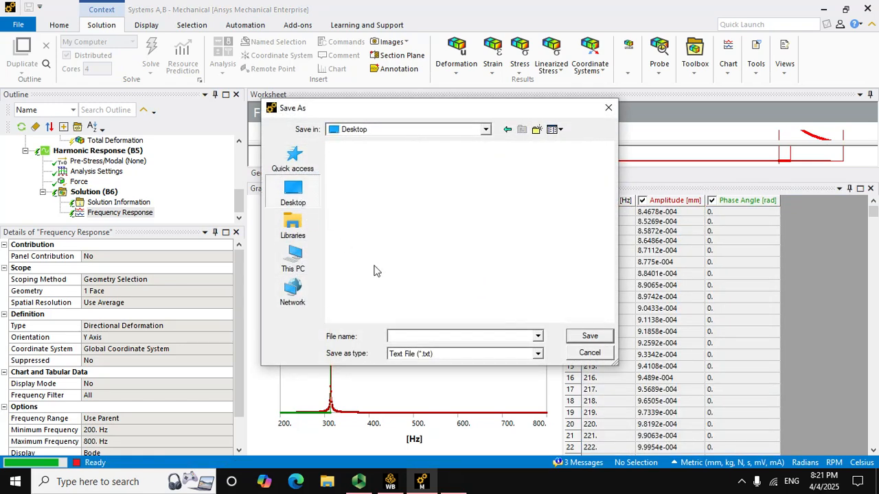
{"action": "left_click", "coordinate": [438, 354]}
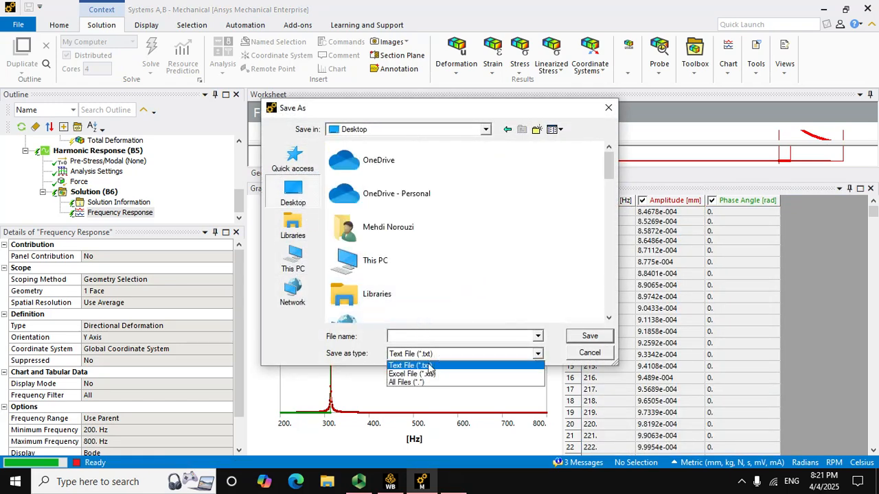
{"action": "left_click", "coordinate": [432, 373]}
{"action": "left_click", "coordinate": [430, 339]}
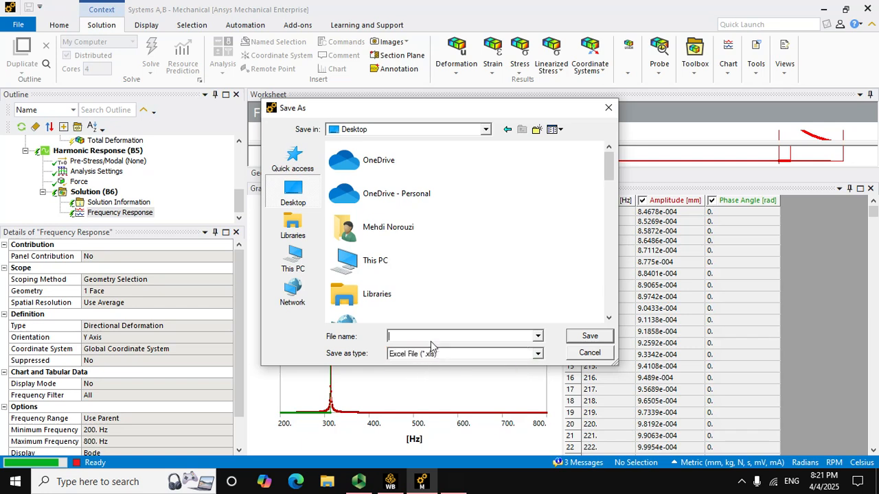
{"action": "type", "text": "Fr"}
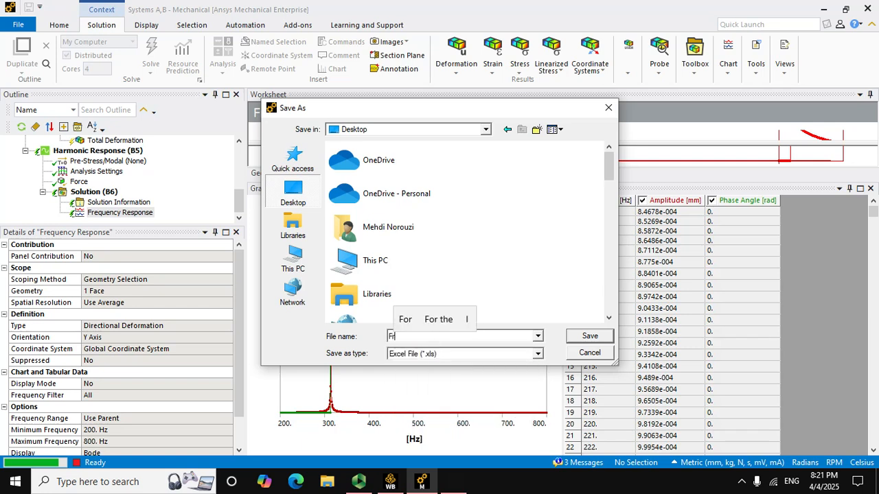
{"action": "type", "text": "eqRes"}
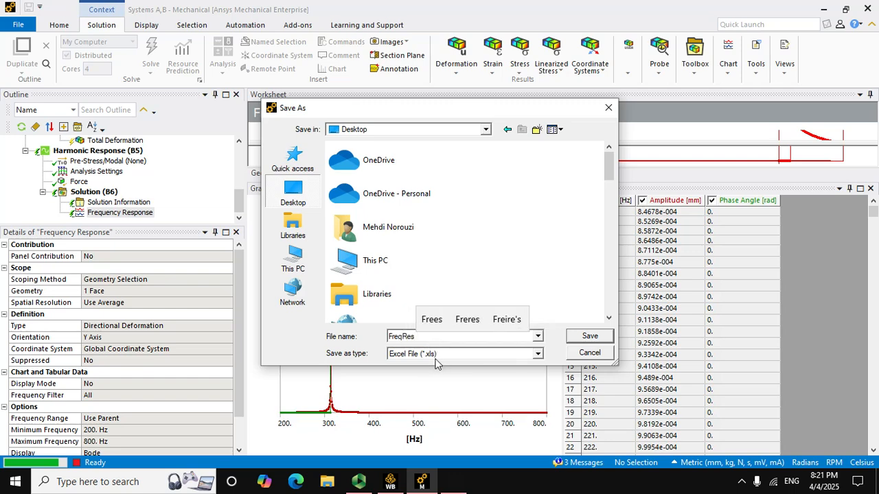
{"action": "left_click", "coordinate": [588, 337]}
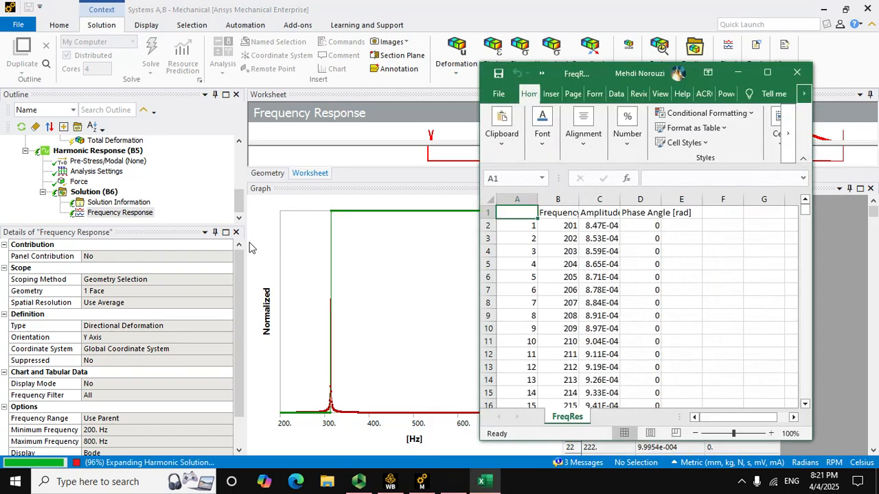
{"action": "left_click", "coordinate": [767, 72]}
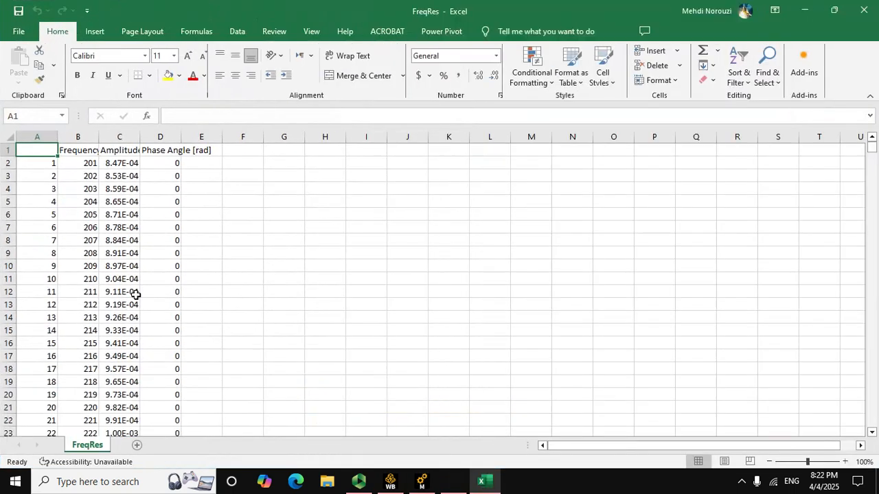
{"action": "left_click", "coordinate": [180, 208]}
{"action": "left_click", "coordinate": [99, 148]}
{"action": "key", "text": "ctrl+shift+Down"}
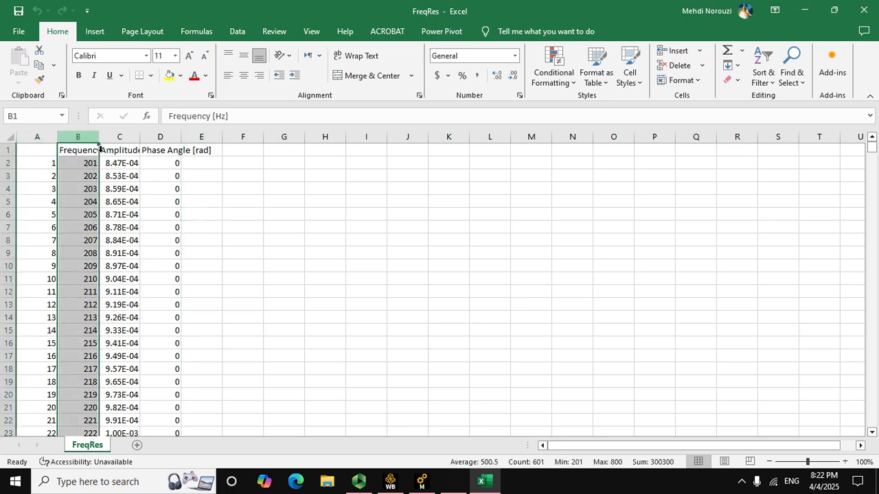
{"action": "left_click", "coordinate": [95, 31]}
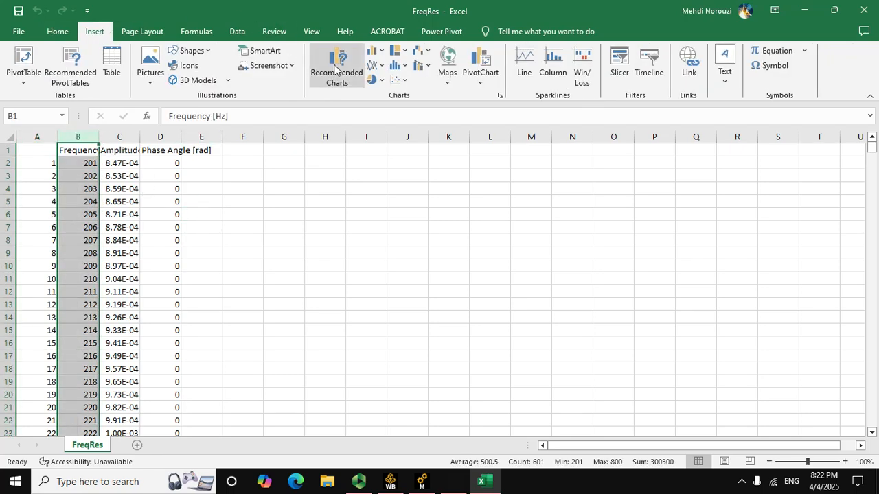
{"action": "left_click", "coordinate": [375, 65]}
{"action": "left_click", "coordinate": [384, 107]}
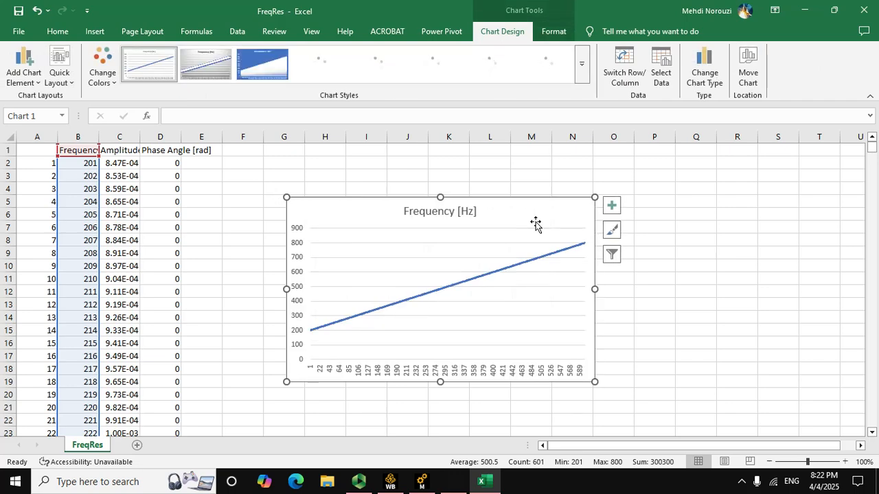
{"action": "key", "text": "Delete"}
Insert a line chart of the Amplitude [mm] column and widen it to span about columns F to T.
{"action": "left_click", "coordinate": [119, 137]}
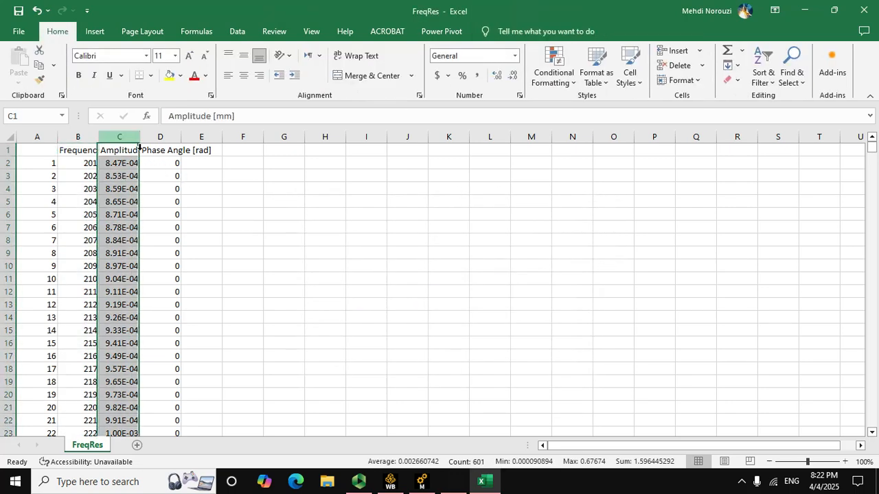
{"action": "left_click", "coordinate": [94, 31]}
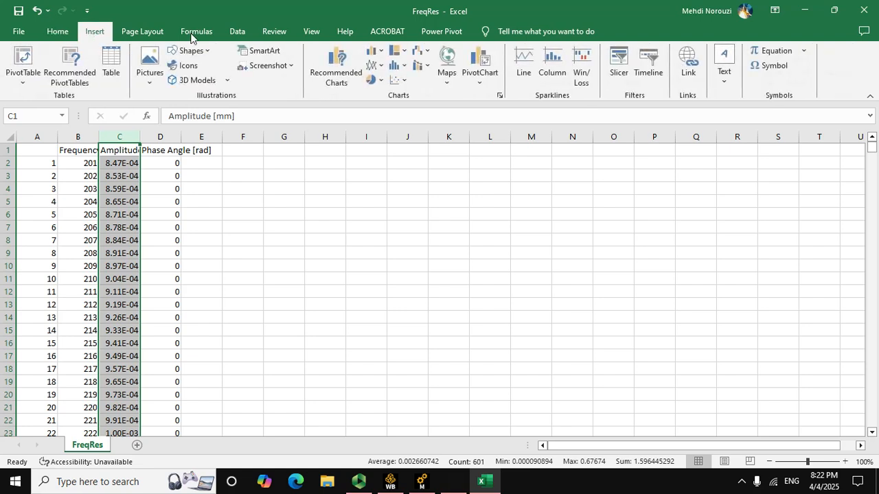
{"action": "left_click", "coordinate": [375, 65]}
{"action": "left_click", "coordinate": [383, 110]}
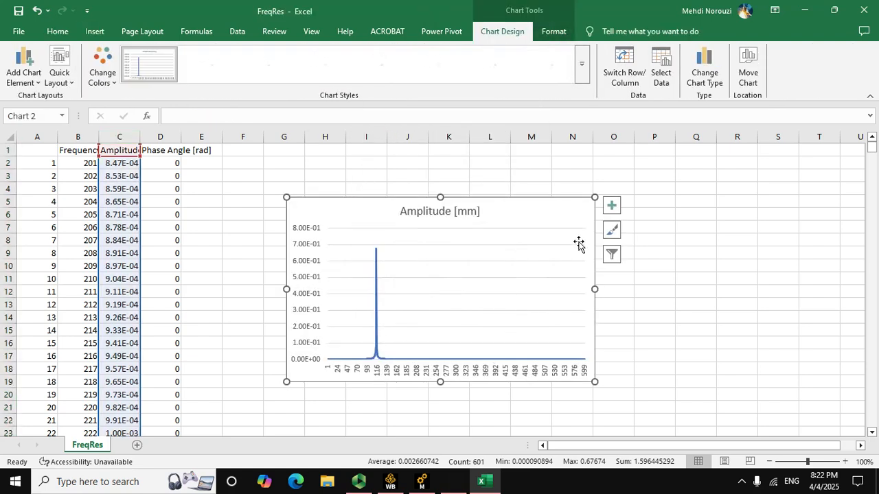
{"action": "left_click_drag", "start_coordinate": [595, 289], "coordinate": [818, 269]}
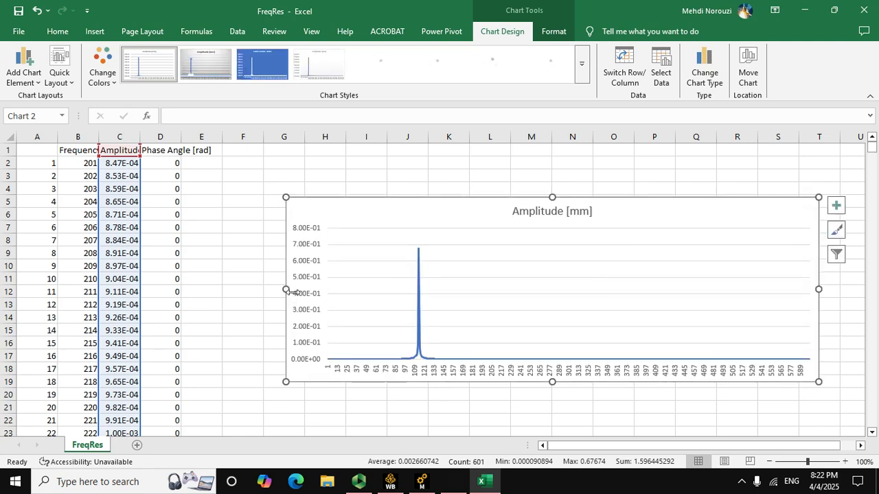
{"action": "left_click_drag", "start_coordinate": [285, 289], "coordinate": [228, 303]}
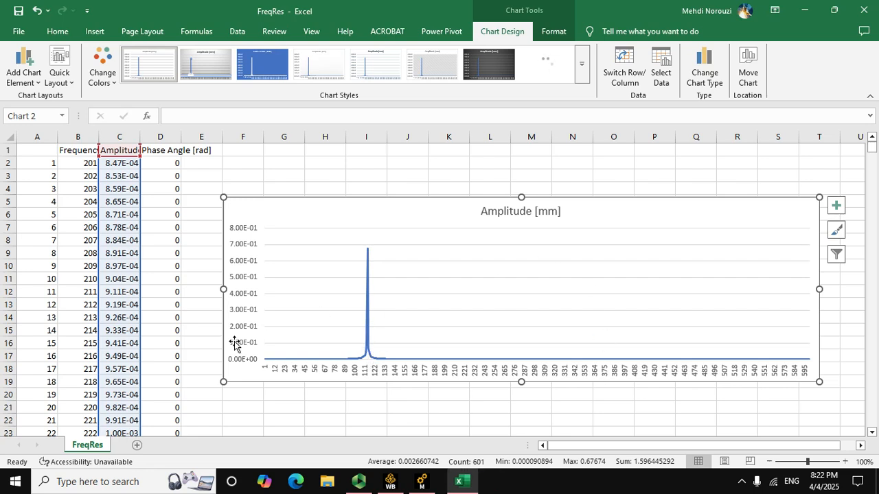
Review the format options of the amplitude chart's vertical axis, including bounds, units and logarithmic scale.
{"action": "right_click", "coordinate": [251, 280]}
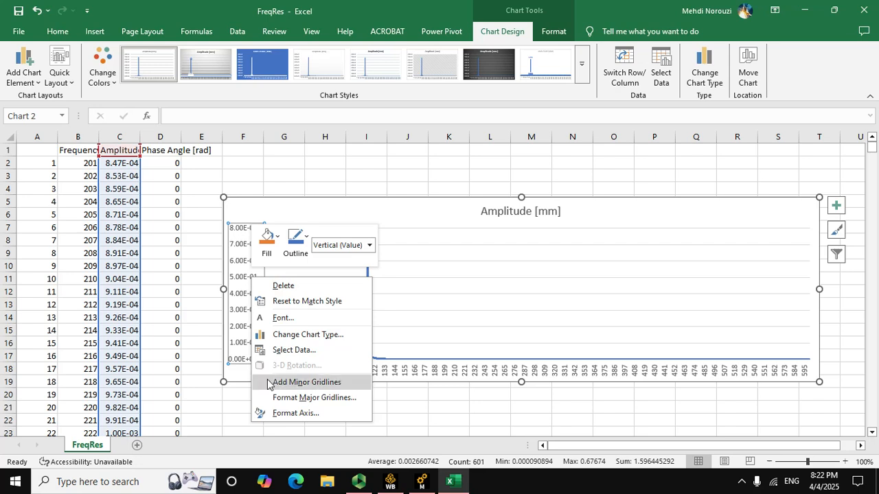
{"action": "left_click", "coordinate": [287, 415]}
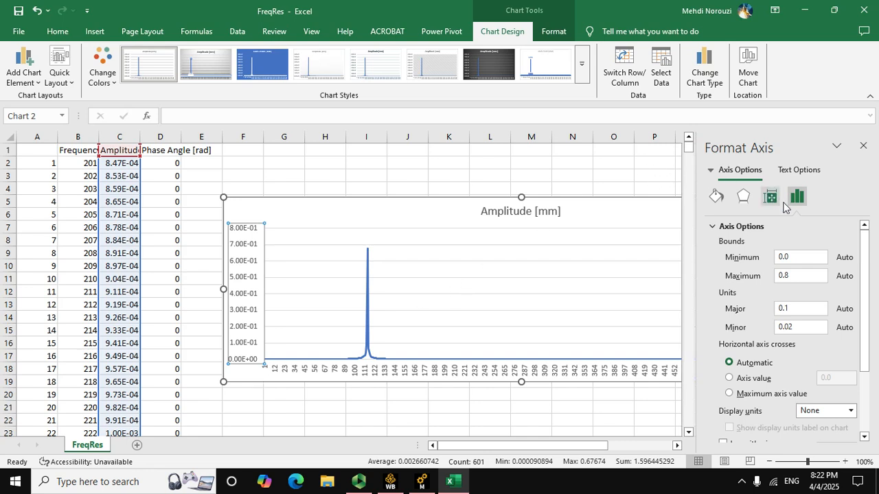
{"action": "scroll", "coordinate": [781, 282], "scroll_direction": "down", "scroll_amount": 3}
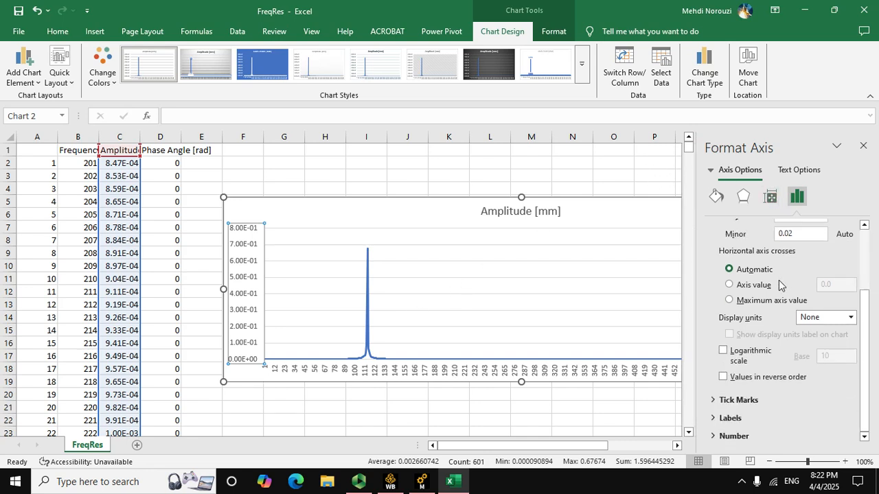
{"action": "scroll", "coordinate": [779, 284], "scroll_direction": "up", "scroll_amount": 3}
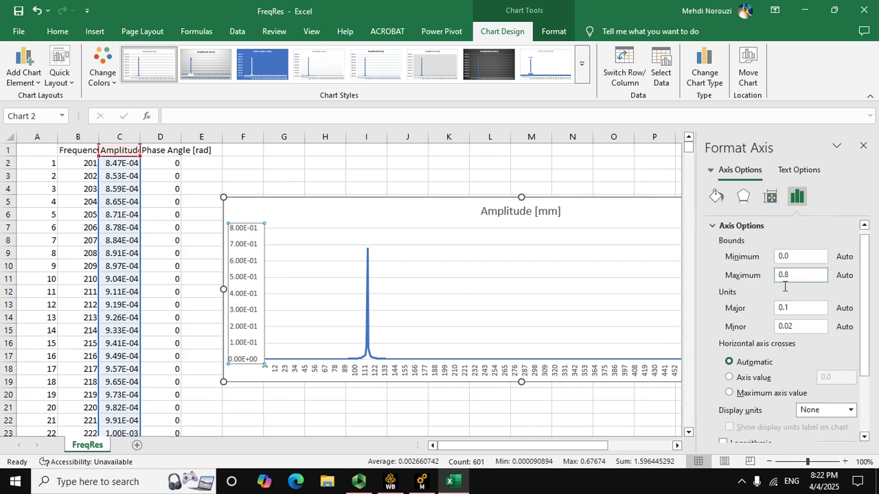
{"action": "left_click", "coordinate": [871, 138]}
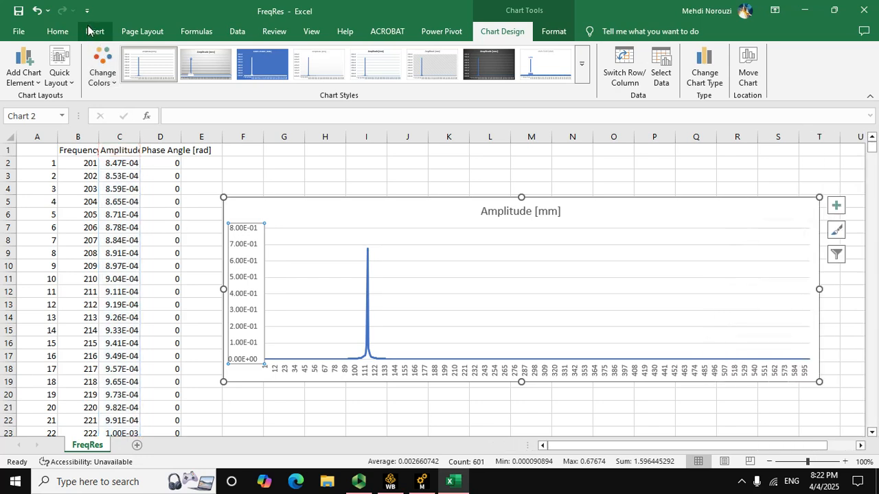
{"action": "left_click", "coordinate": [60, 31]}
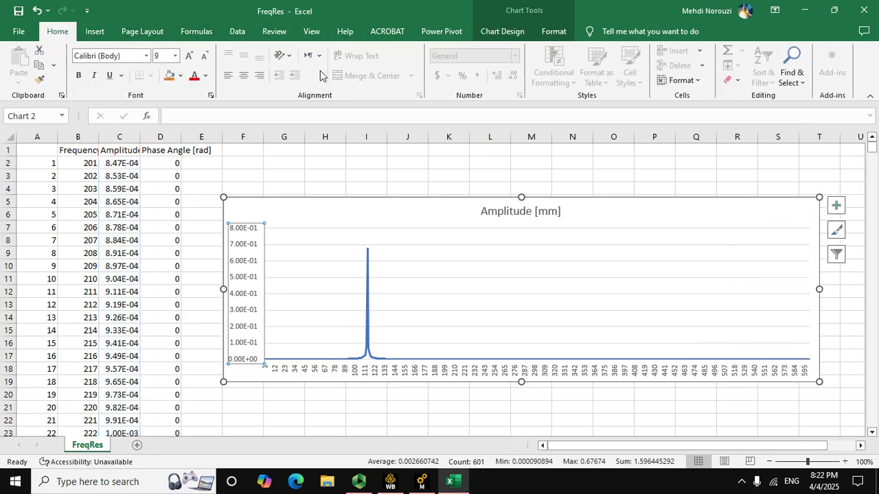
{"action": "left_click", "coordinate": [100, 32]}
{"action": "left_click", "coordinate": [150, 32]}
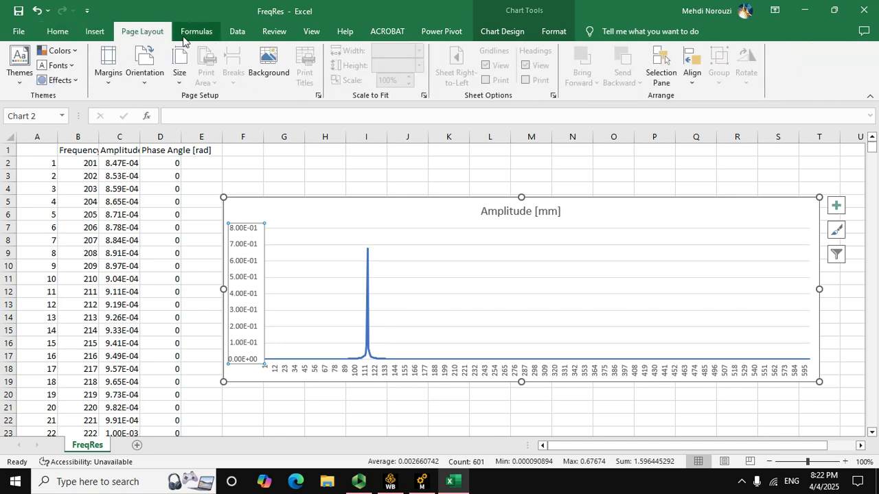
{"action": "left_click", "coordinate": [193, 32]}
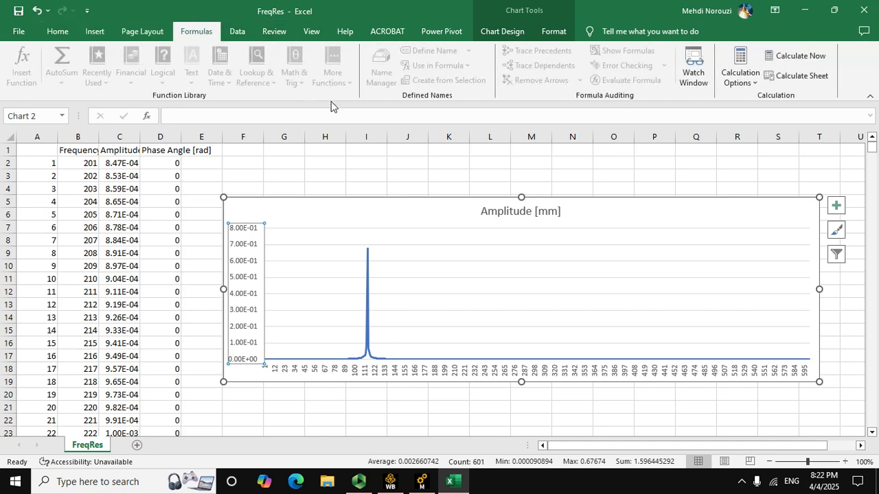
{"action": "left_click", "coordinate": [373, 204]}
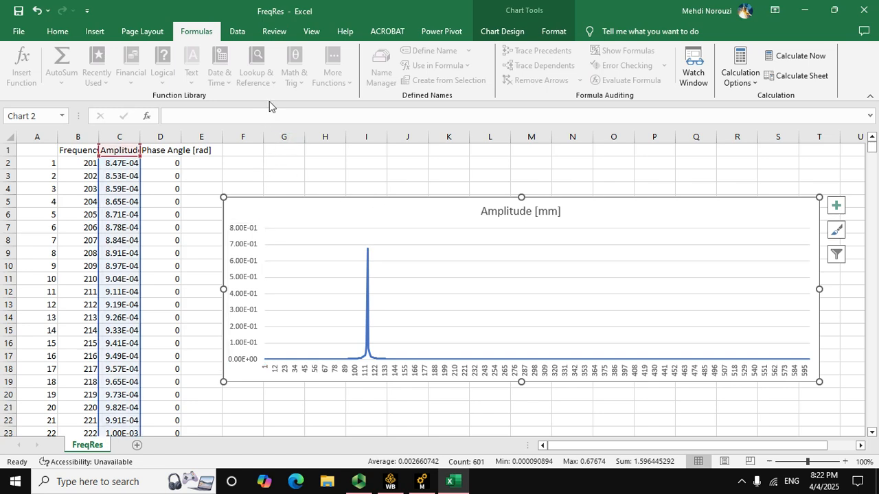
{"action": "left_click", "coordinate": [501, 32]}
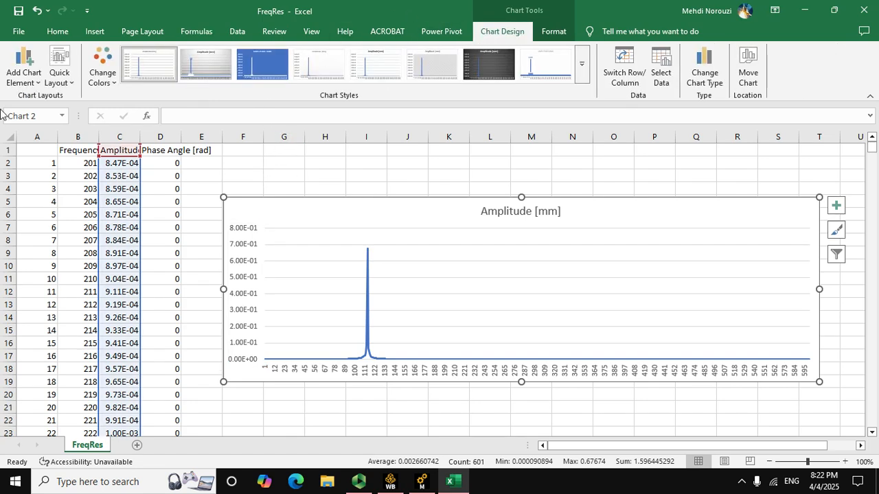
{"action": "left_click", "coordinate": [33, 85]}
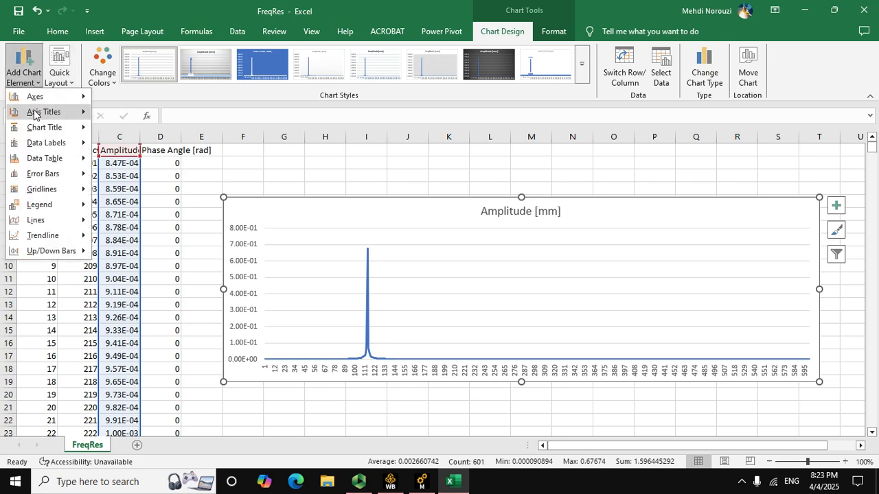
{"action": "mouse_move", "coordinate": [35, 100]}
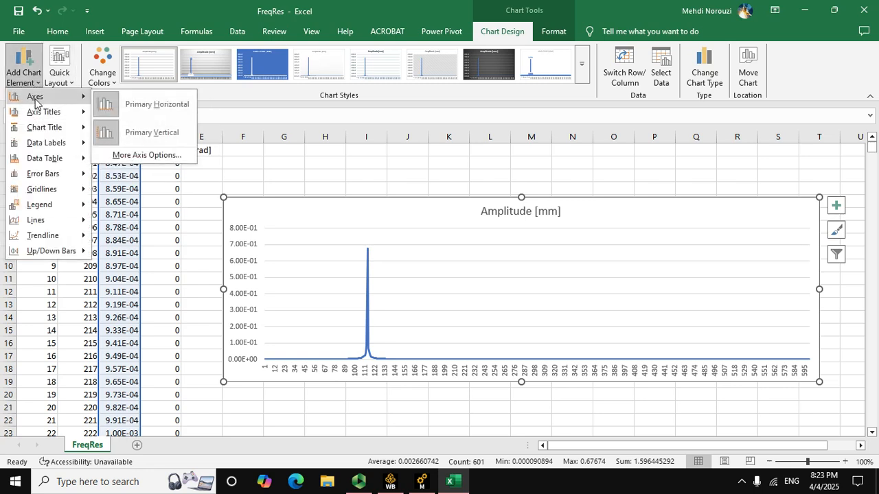
{"action": "mouse_move", "coordinate": [47, 226]}
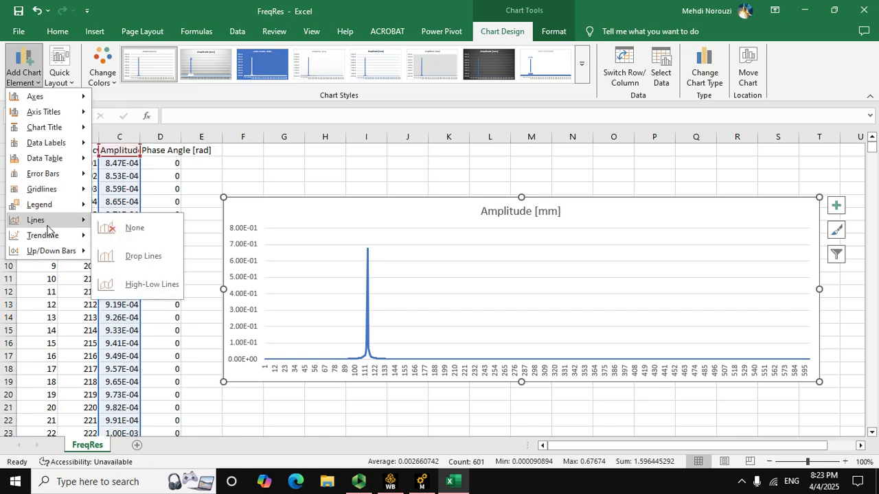
Apply a base-10 logarithmic scale to the amplitude chart's vertical axis and close its formatting options.
{"action": "left_click", "coordinate": [247, 275]}
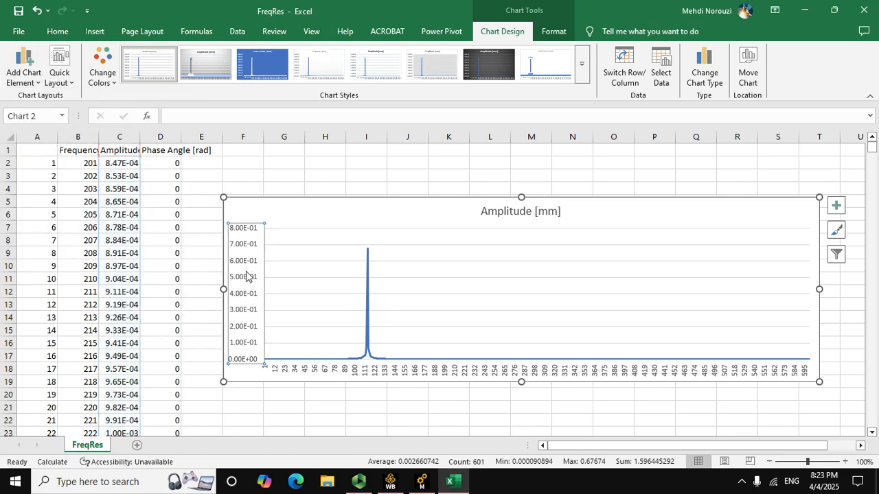
{"action": "double_click", "coordinate": [247, 268]}
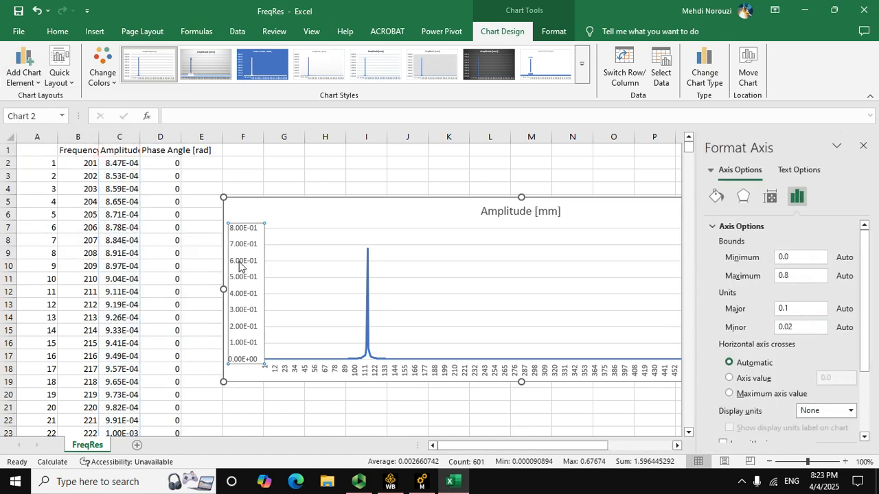
{"action": "left_click_drag", "start_coordinate": [866, 279], "coordinate": [869, 337]}
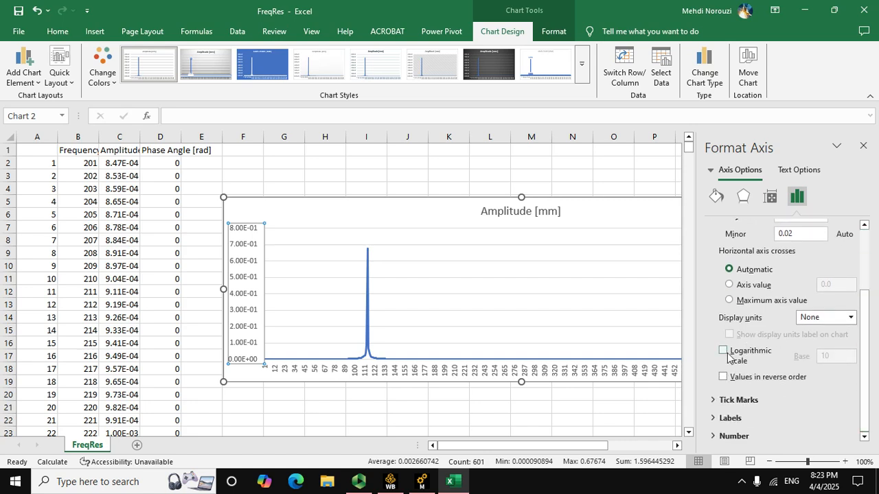
{"action": "left_click", "coordinate": [724, 351]}
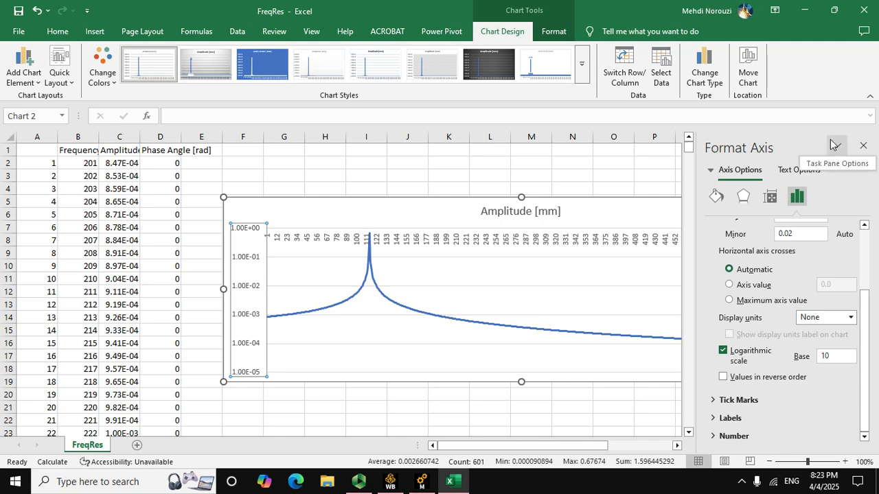
{"action": "left_click", "coordinate": [862, 149]}
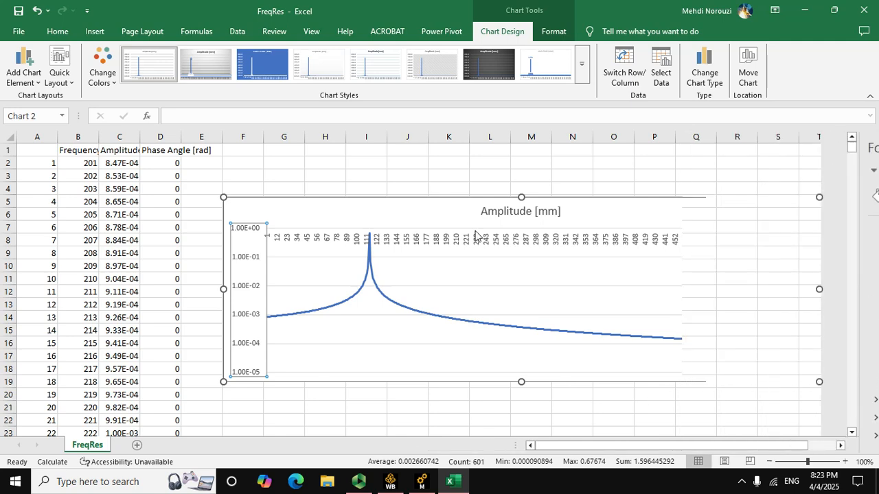
Deselect the amplitude chart and close the FreqRes workbook without saving the changes.
{"action": "left_click", "coordinate": [548, 163]}
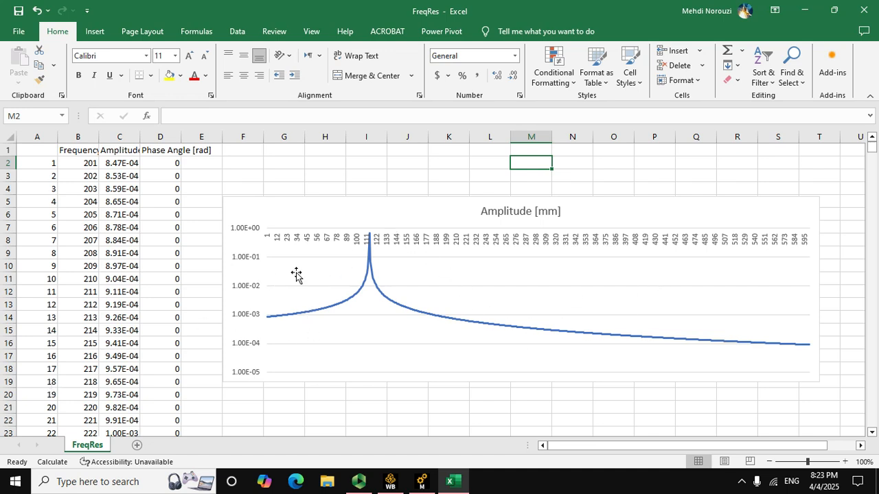
{"action": "left_click", "coordinate": [612, 173]}
{"action": "left_click", "coordinate": [863, 10]}
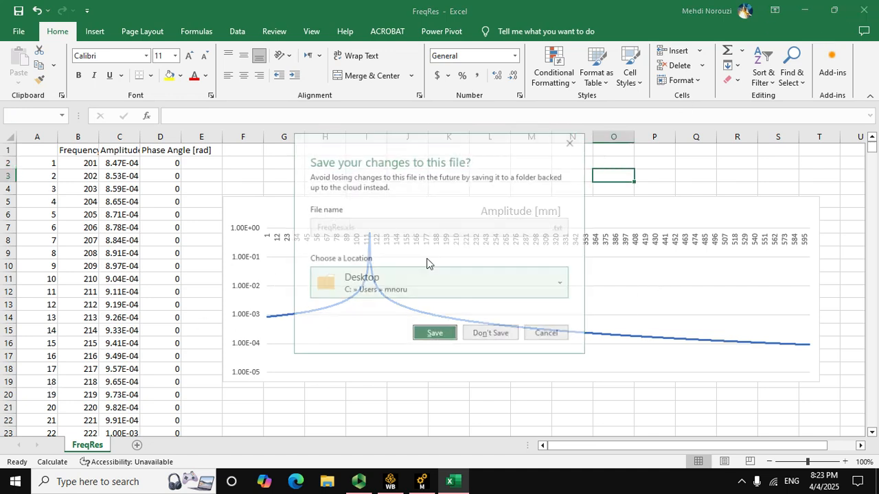
{"action": "left_click", "coordinate": [490, 334]}
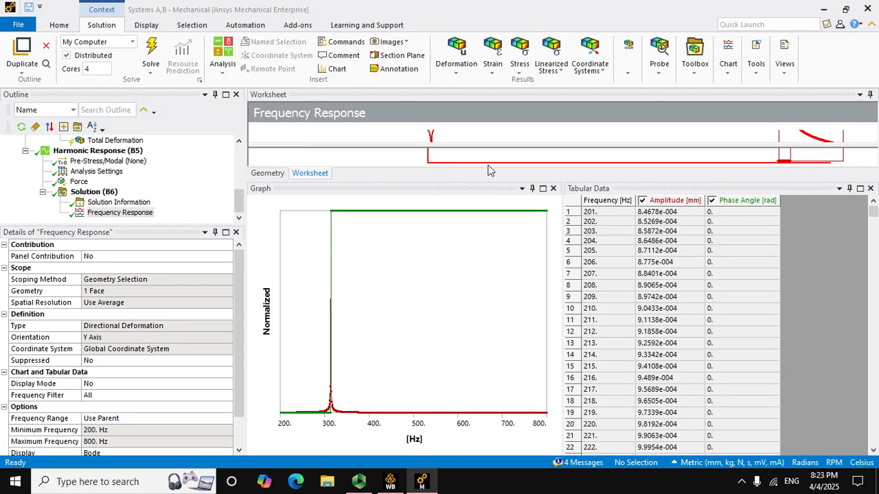
Enlarge the Frequency Response worksheet in Ansys Mechanical and give its amplitude plot more height to examine the Bode curve.
{"action": "left_click_drag", "start_coordinate": [493, 190], "coordinate": [492, 325]}
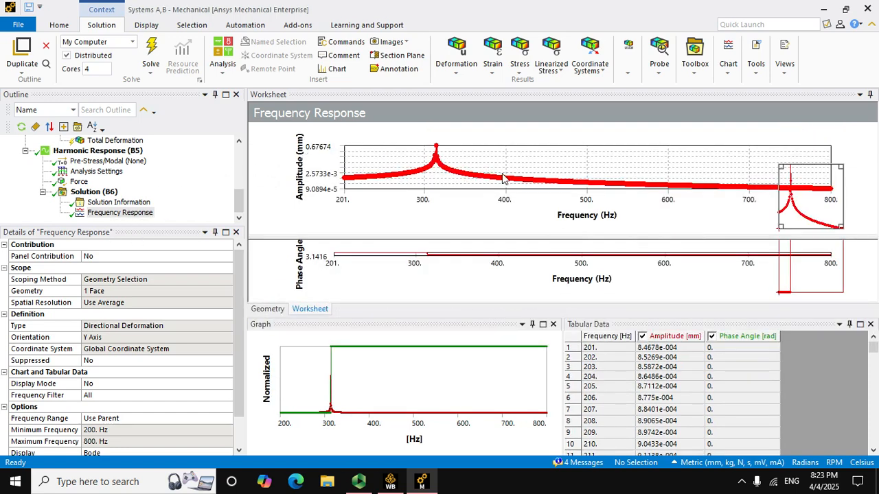
{"action": "mouse_move", "coordinate": [467, 245]}
{"action": "left_mouse_down"}
{"action": "mouse_move", "coordinate": [469, 277]}
{"action": "mouse_move", "coordinate": [470, 256]}
{"action": "left_mouse_up"}
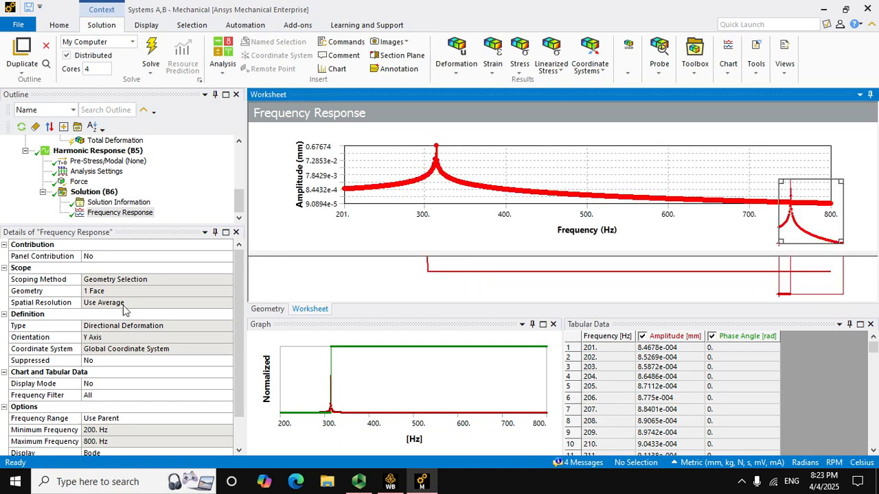
{"action": "left_click", "coordinate": [118, 201]}
{"action": "left_click", "coordinate": [119, 212]}
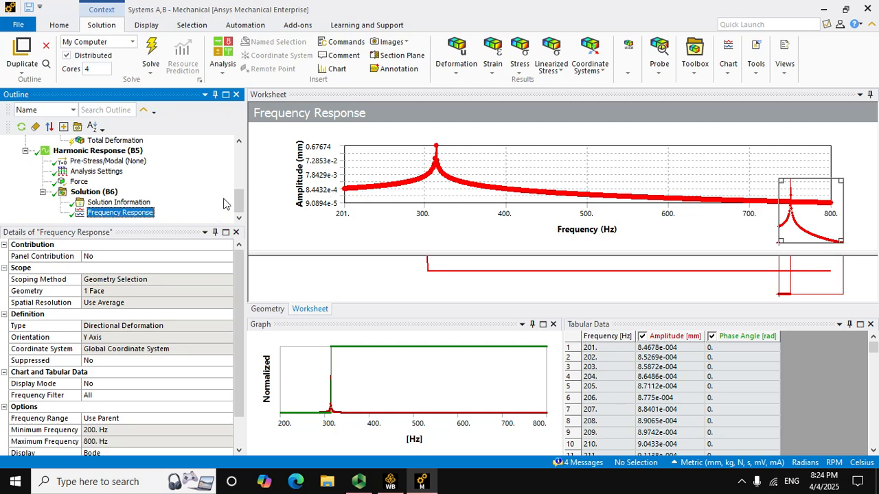
Extend the outline to show the whole model tree, solve the Modal (A5) analysis and redisplay the harmonic Frequency Response result.
{"action": "left_click_drag", "start_coordinate": [239, 203], "coordinate": [251, 141]}
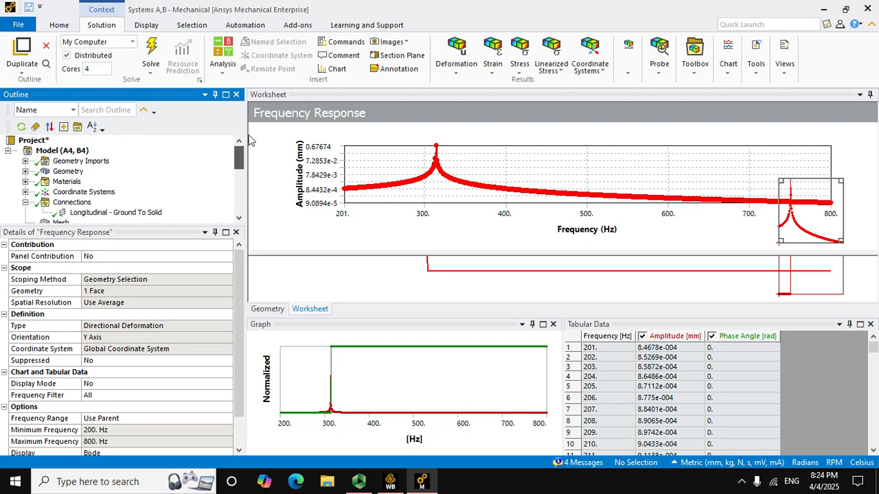
{"action": "left_click_drag", "start_coordinate": [108, 232], "coordinate": [107, 367]}
{"action": "scroll", "coordinate": [96, 259], "scroll_direction": "down", "scroll_amount": 1}
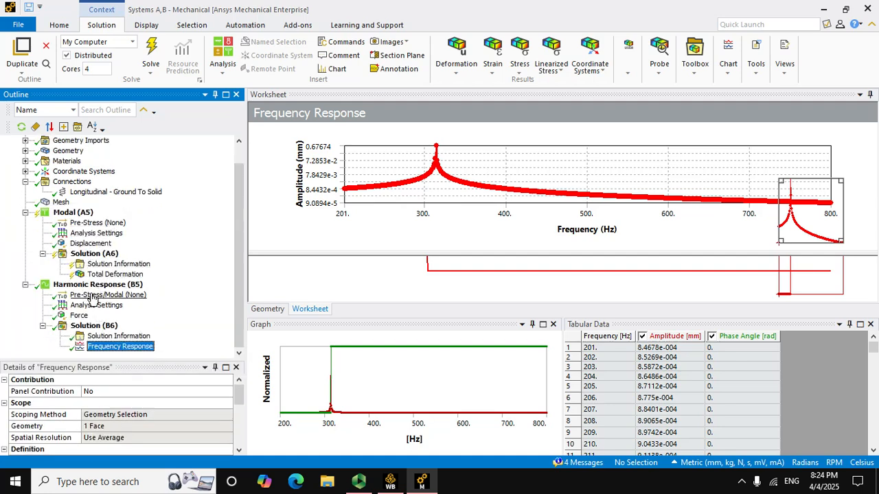
{"action": "left_click", "coordinate": [72, 212]}
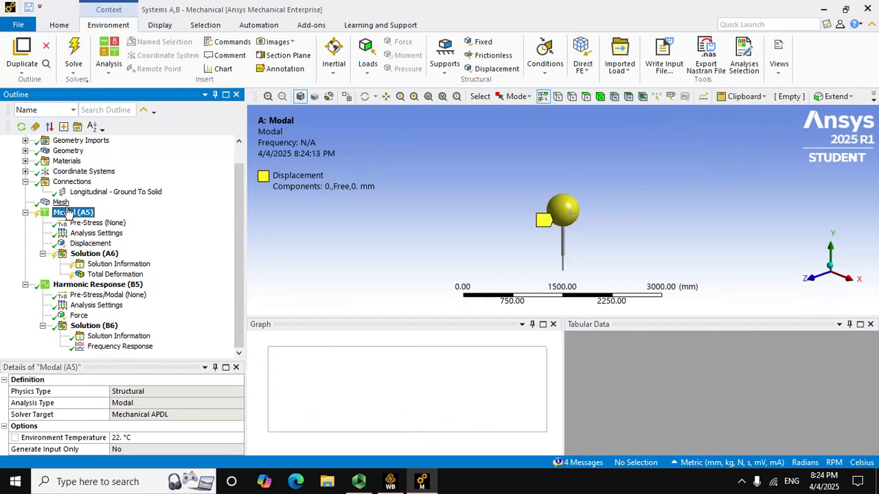
{"action": "left_click", "coordinate": [75, 59]}
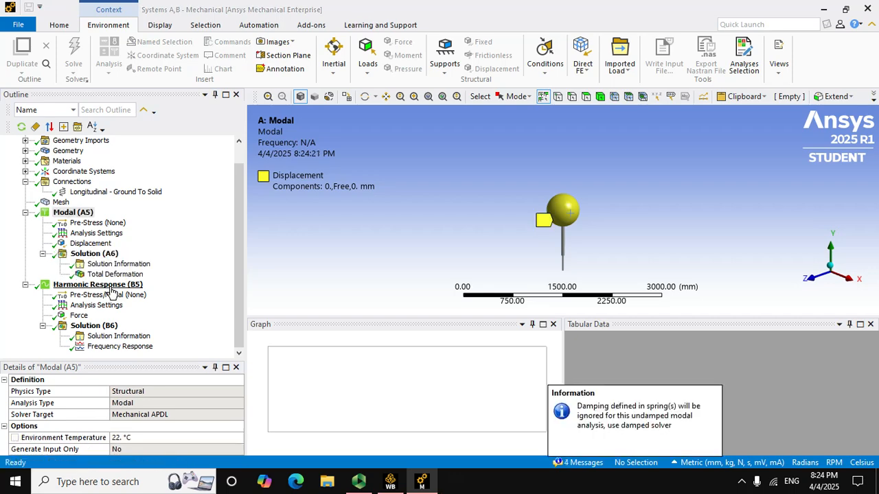
{"action": "left_click", "coordinate": [110, 346]}
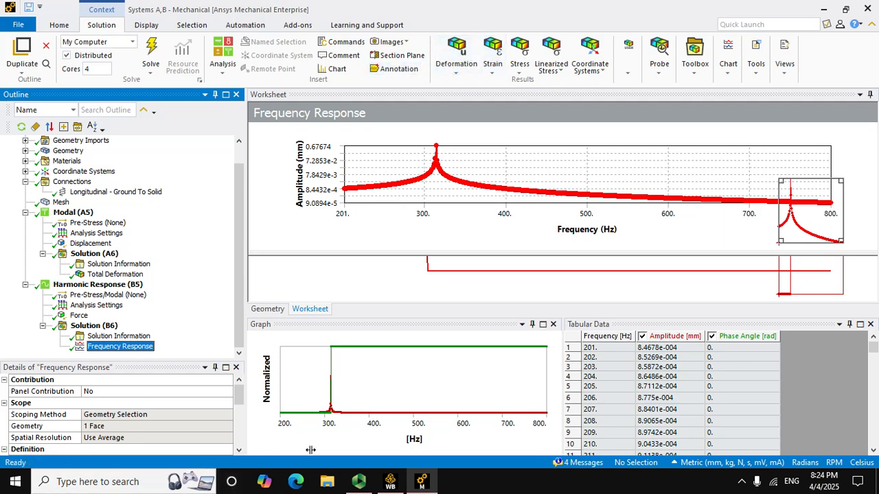
{"action": "left_click", "coordinate": [359, 481]}
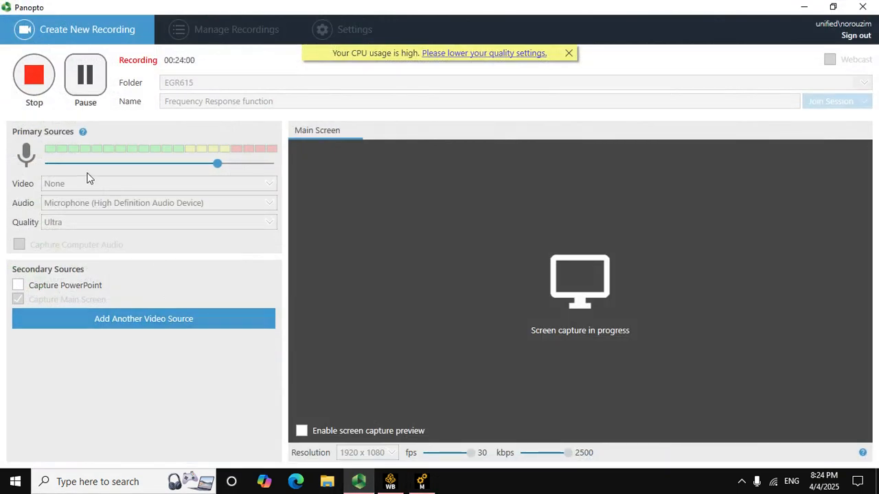